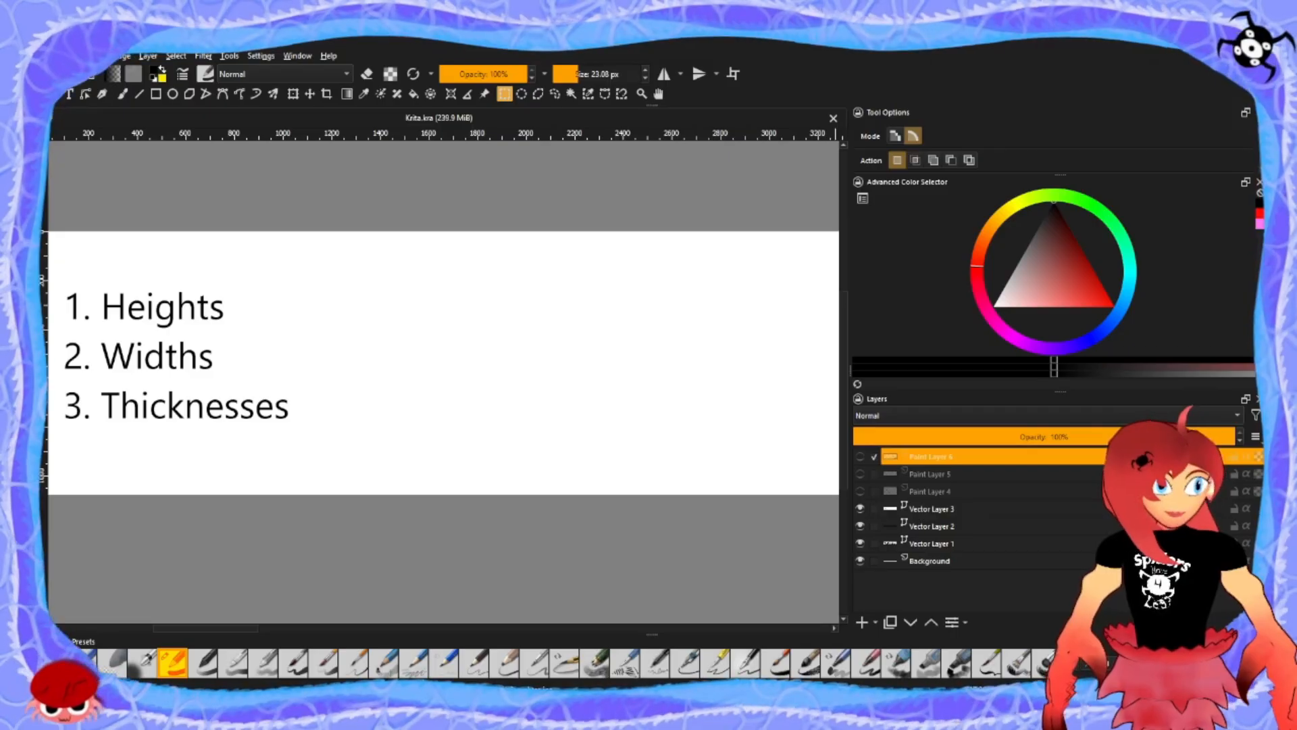
- Show the letter-height example on Paint Layer 4, hide it again, and show the f and g example on Paint Layer 5
left_click(860, 491)
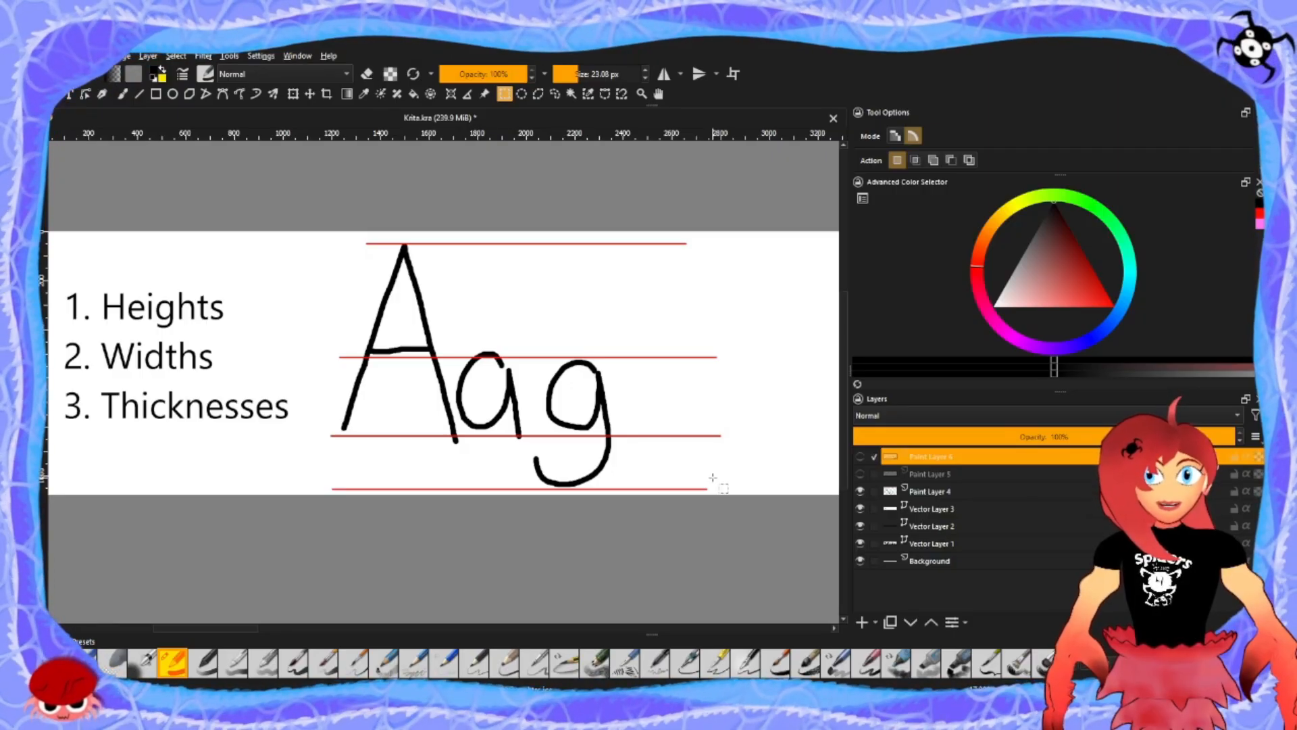
left_click(860, 491)
left_click(861, 473)
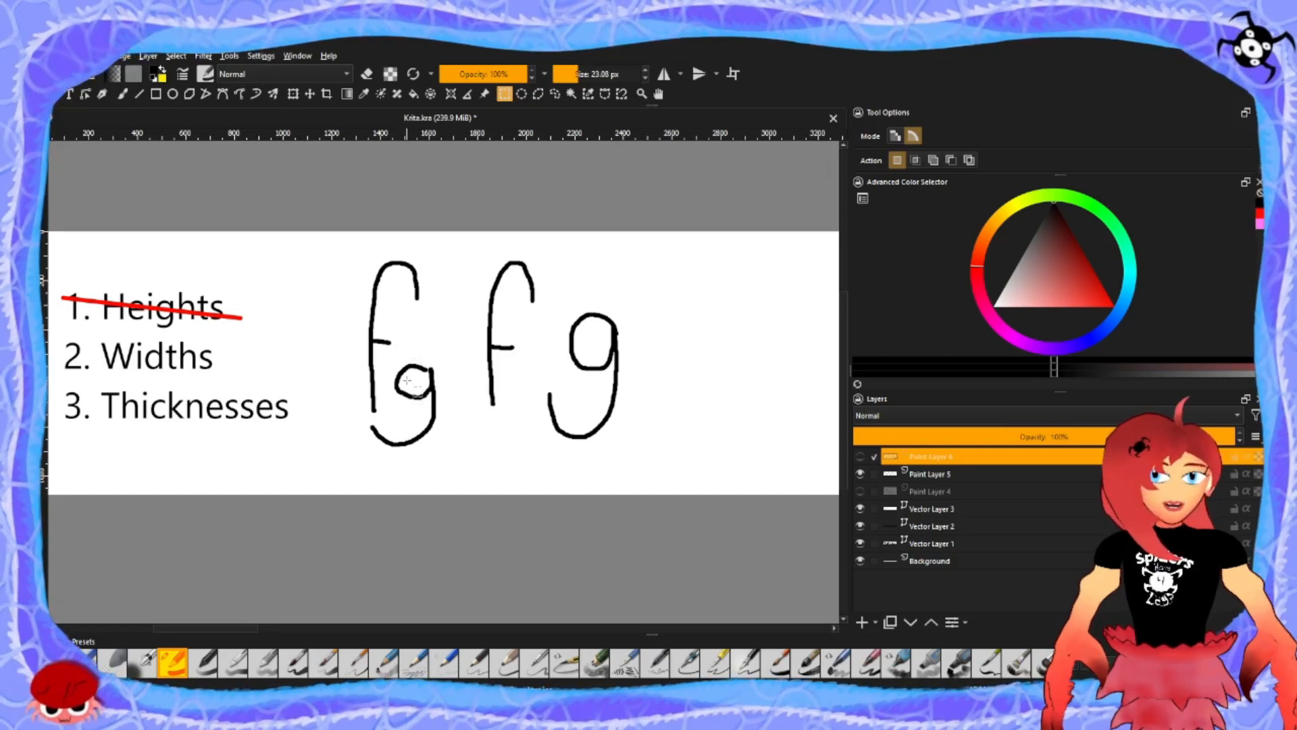
- Draw unfilled red rectangles around the separate f and g letters on Paint Layer 5
left_click(156, 95)
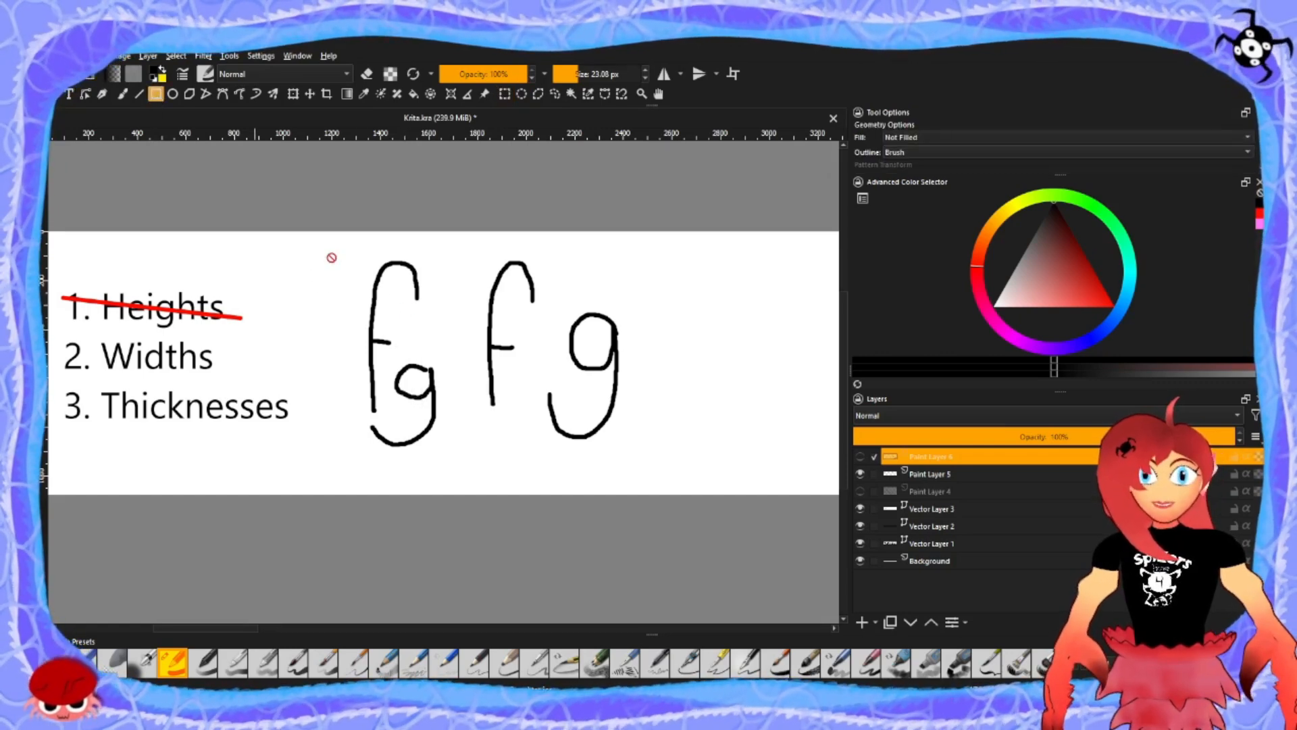
left_click(941, 476)
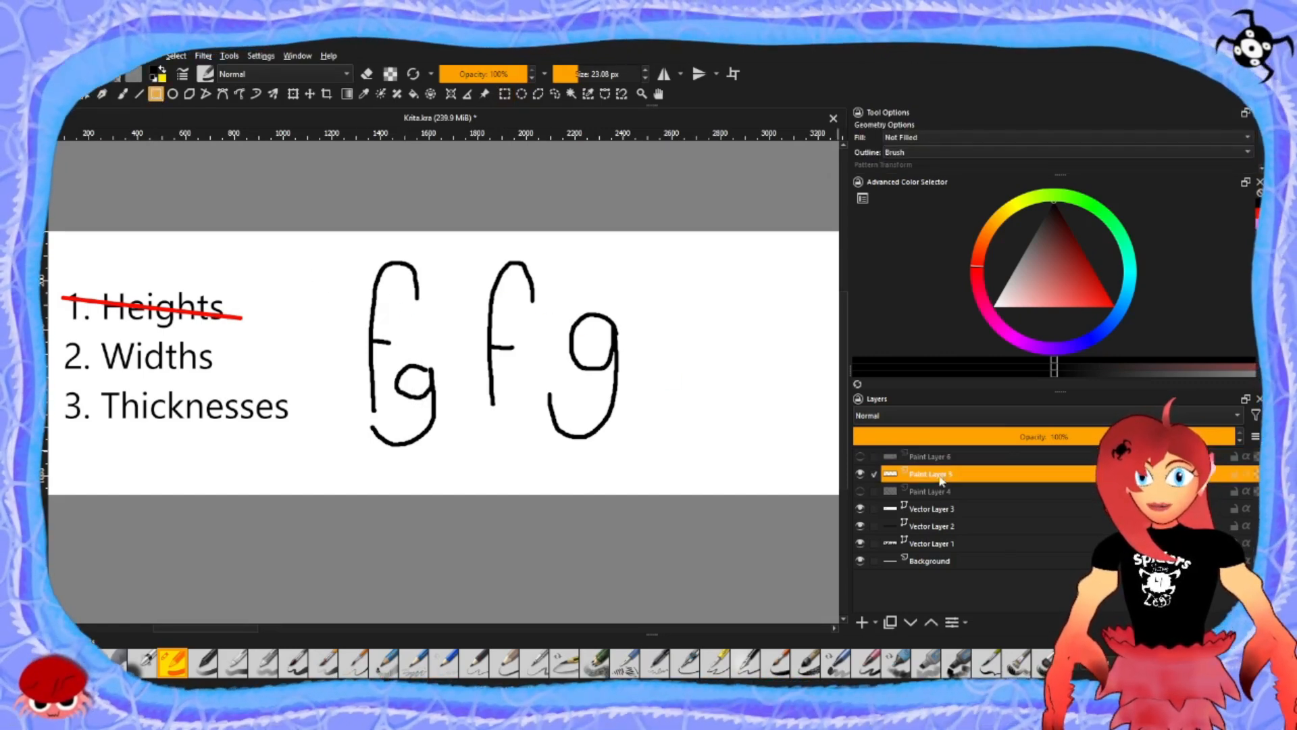
left_click_drag(476, 258, 542, 415)
left_click_drag(641, 310, 547, 443)
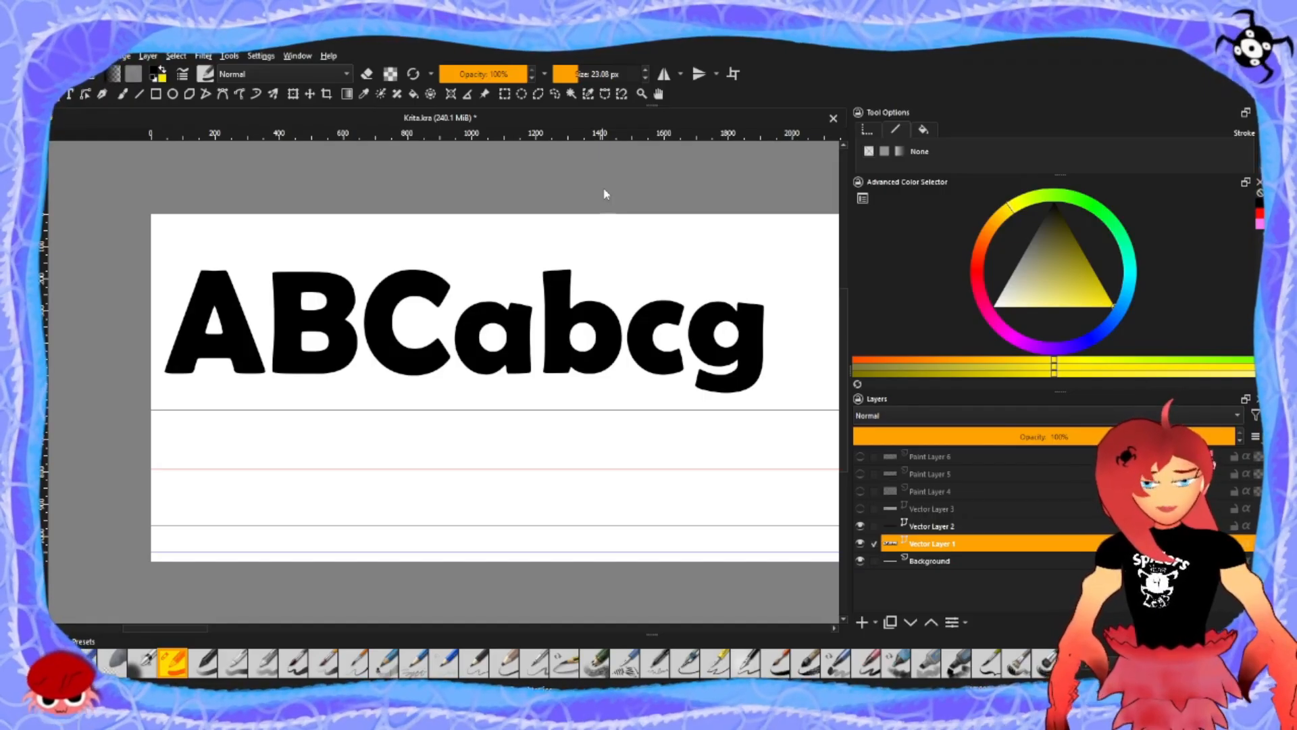
- Change the font of the ABCabcg text to Book Antiqua, save the edit, and move the text down onto the guide lines
left_click(595, 335)
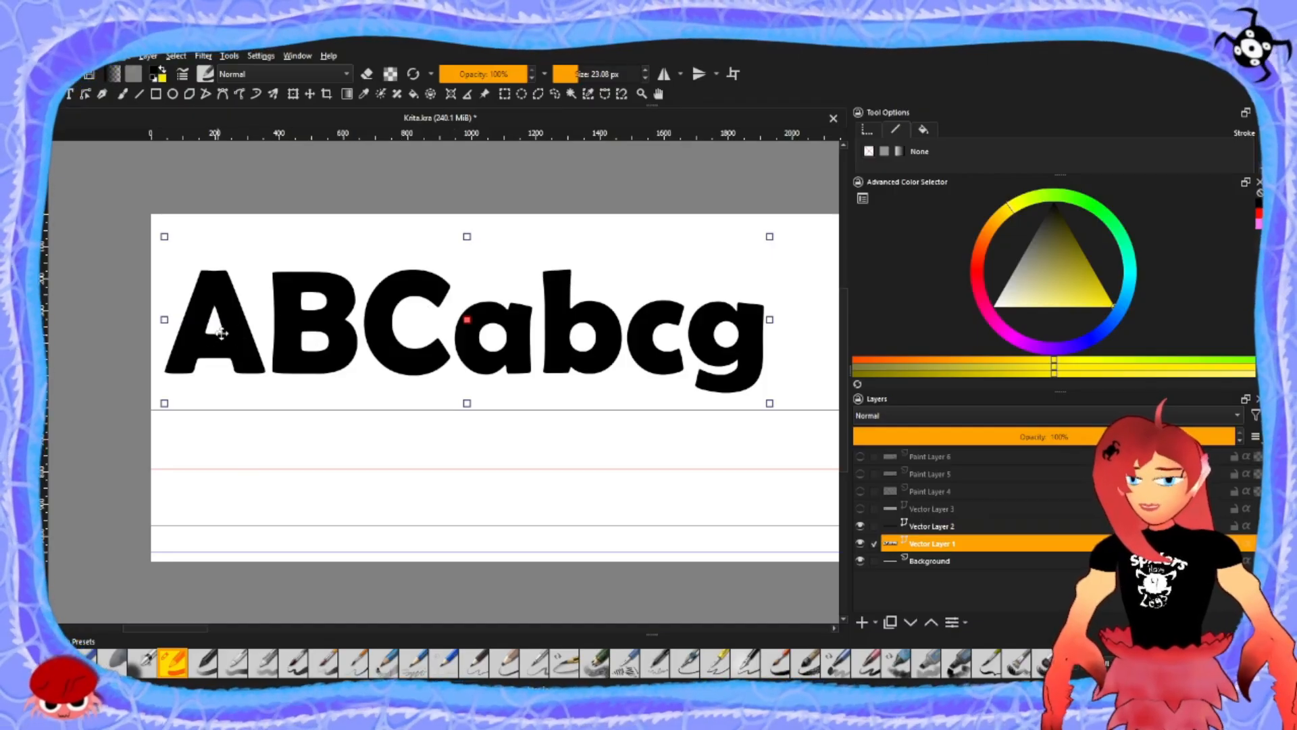
key("t")
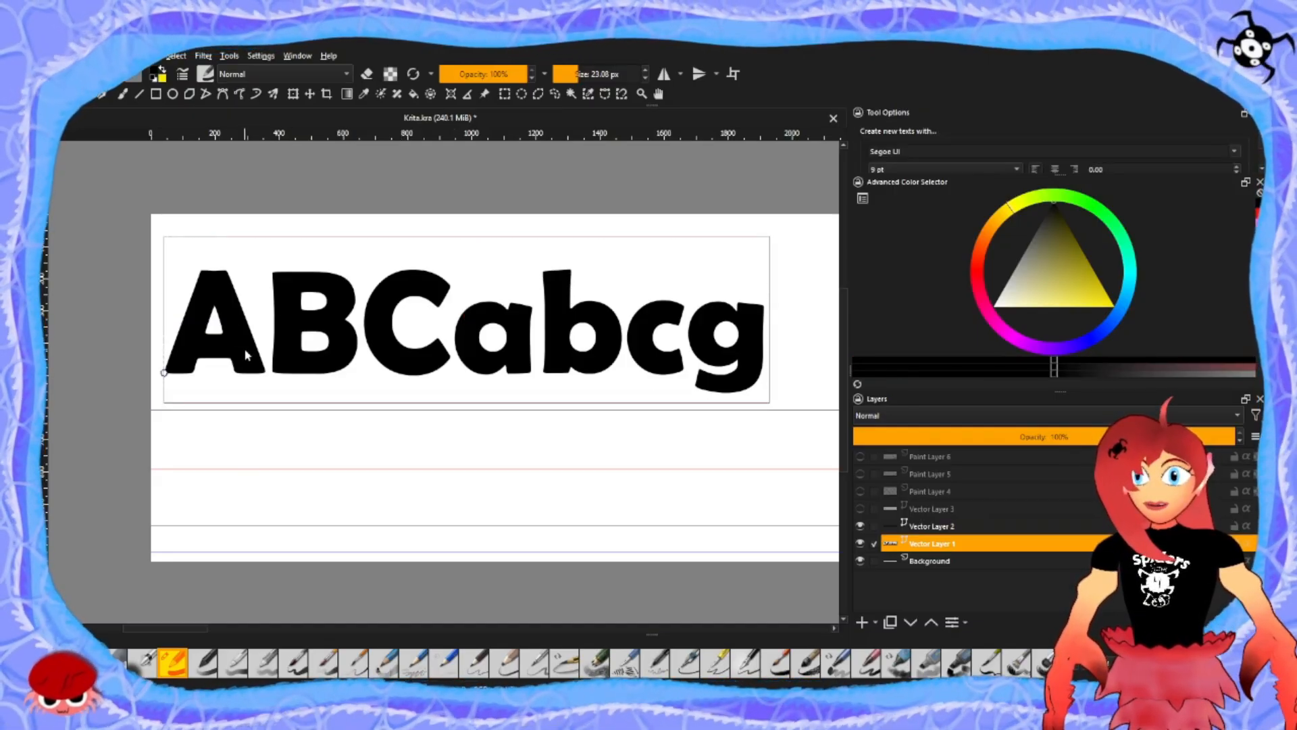
left_click(250, 354)
left_click_drag(625, 347, 432, 259)
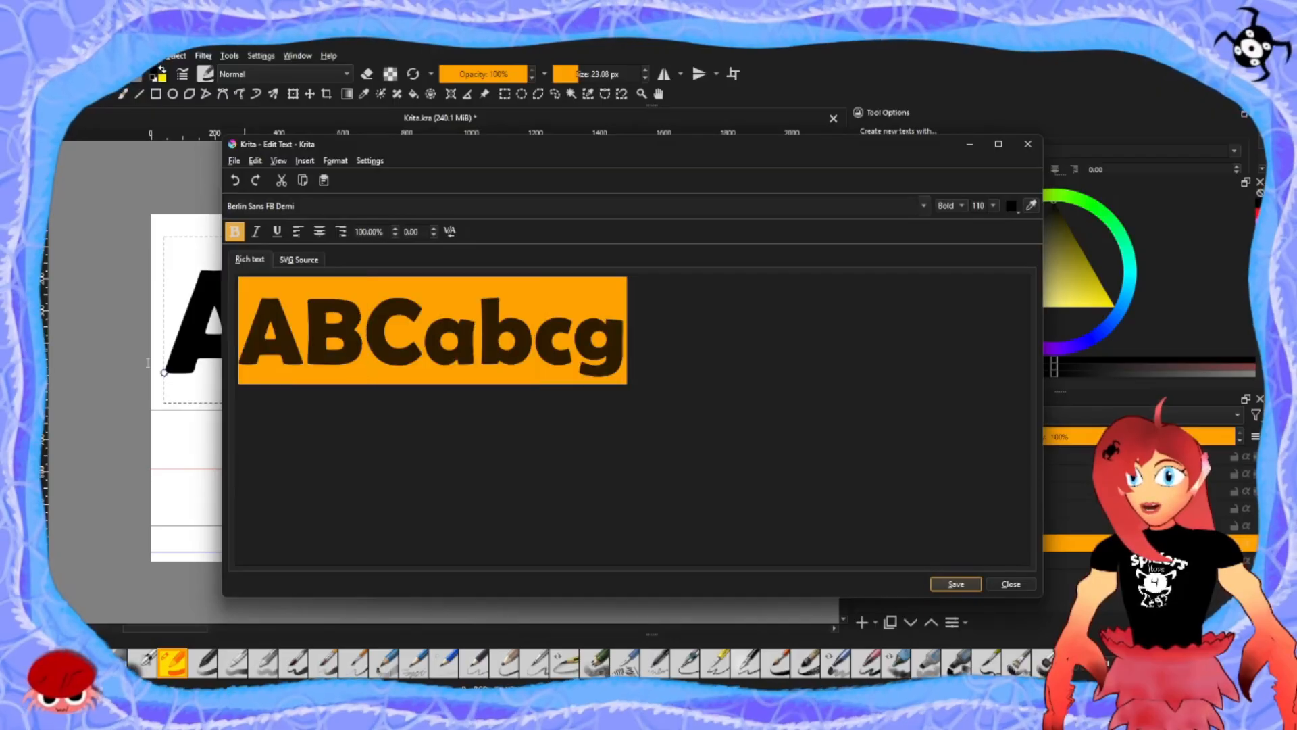
left_click(900, 202)
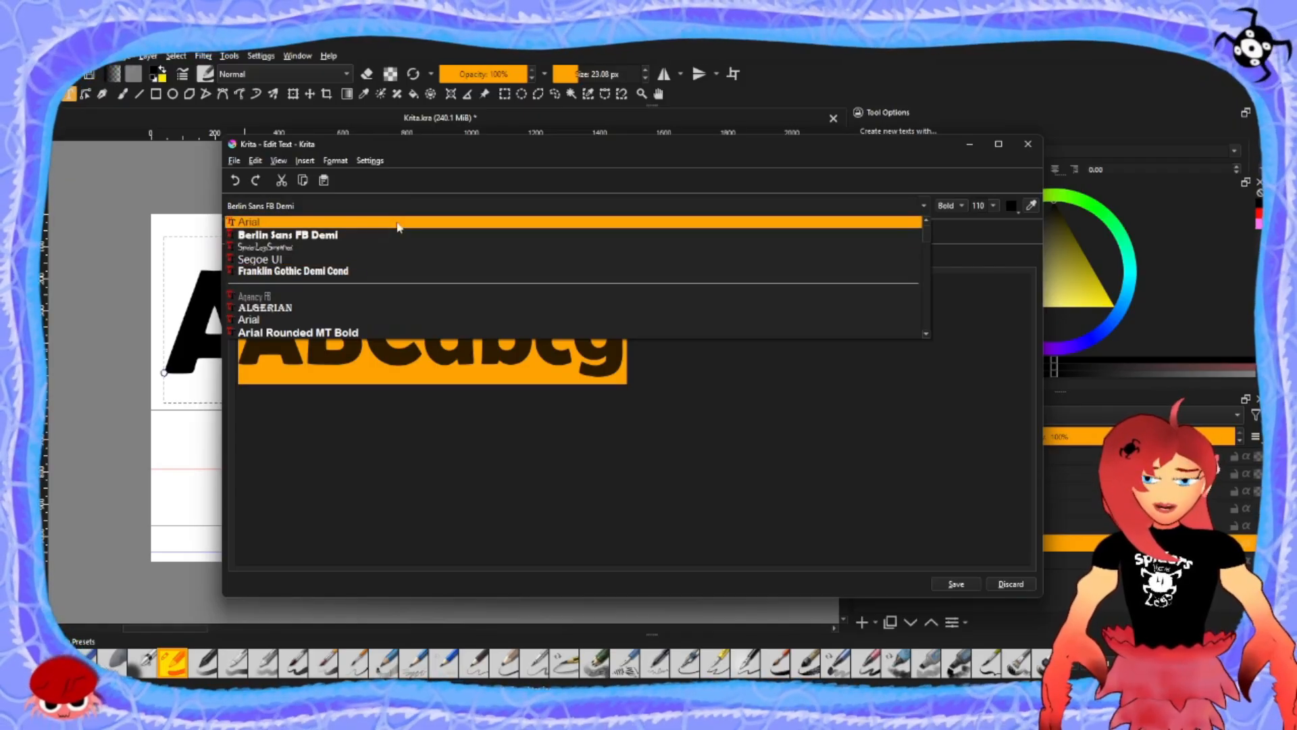
scroll(428, 293, "down", 10)
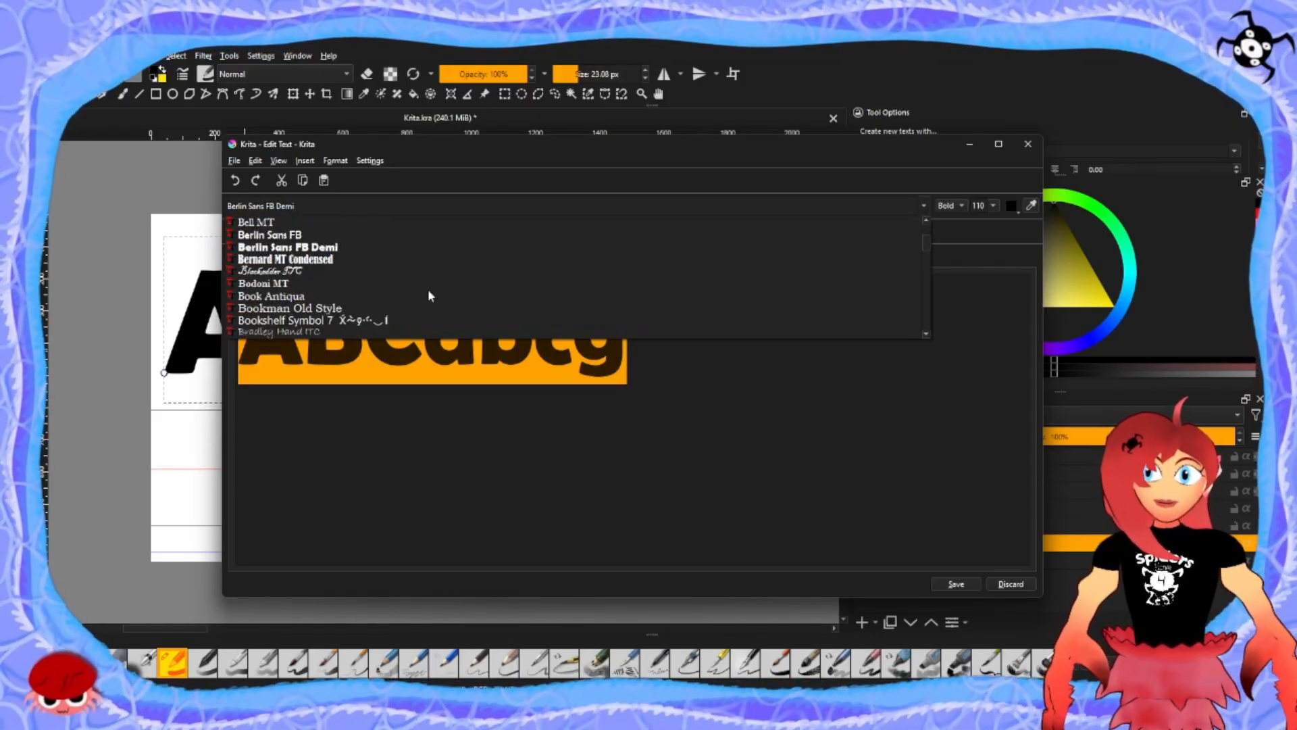
left_click(428, 296)
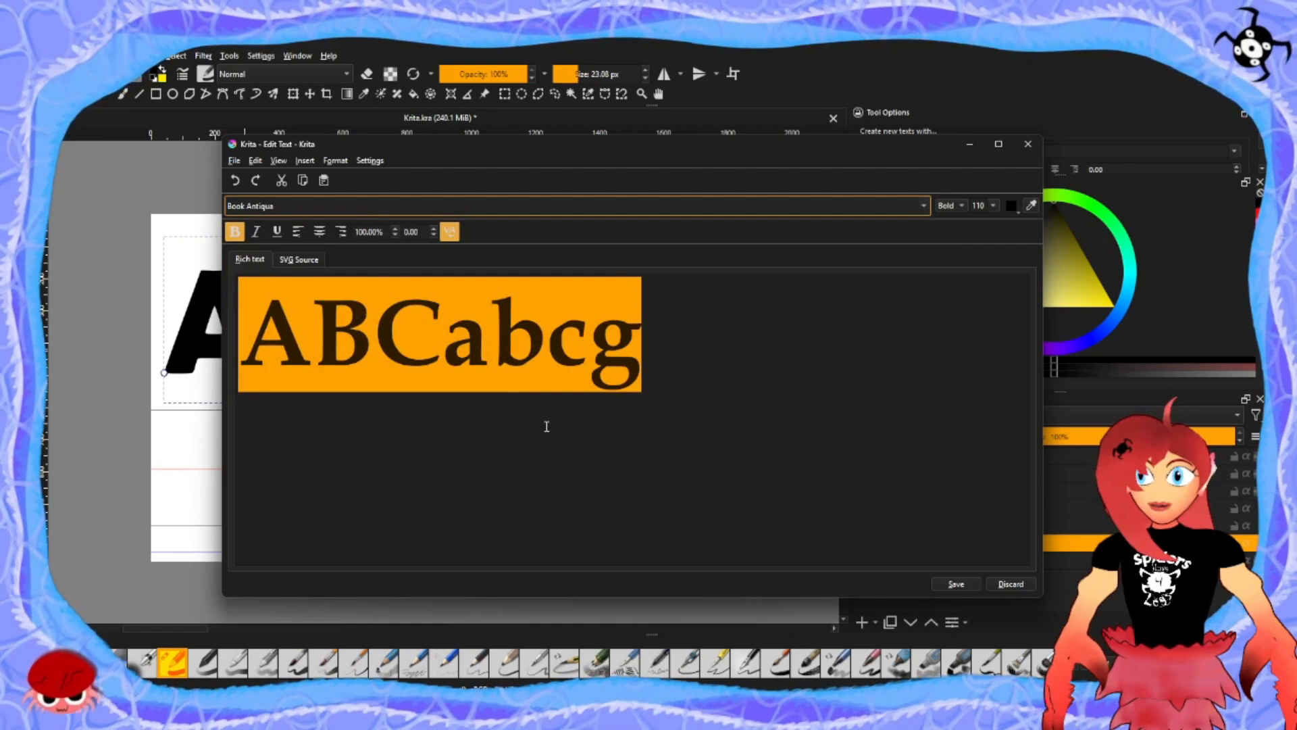
left_click(957, 584)
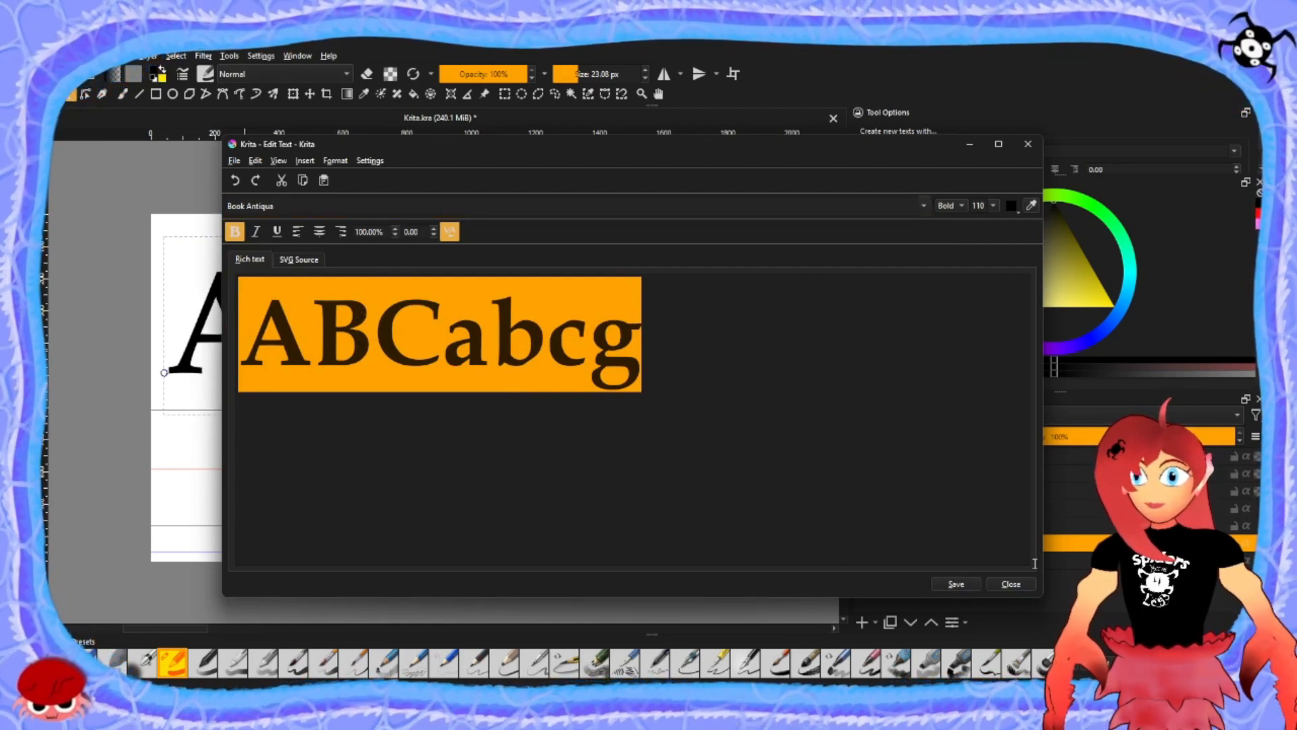
left_click(1024, 585)
left_click_drag(449, 333, 435, 486)
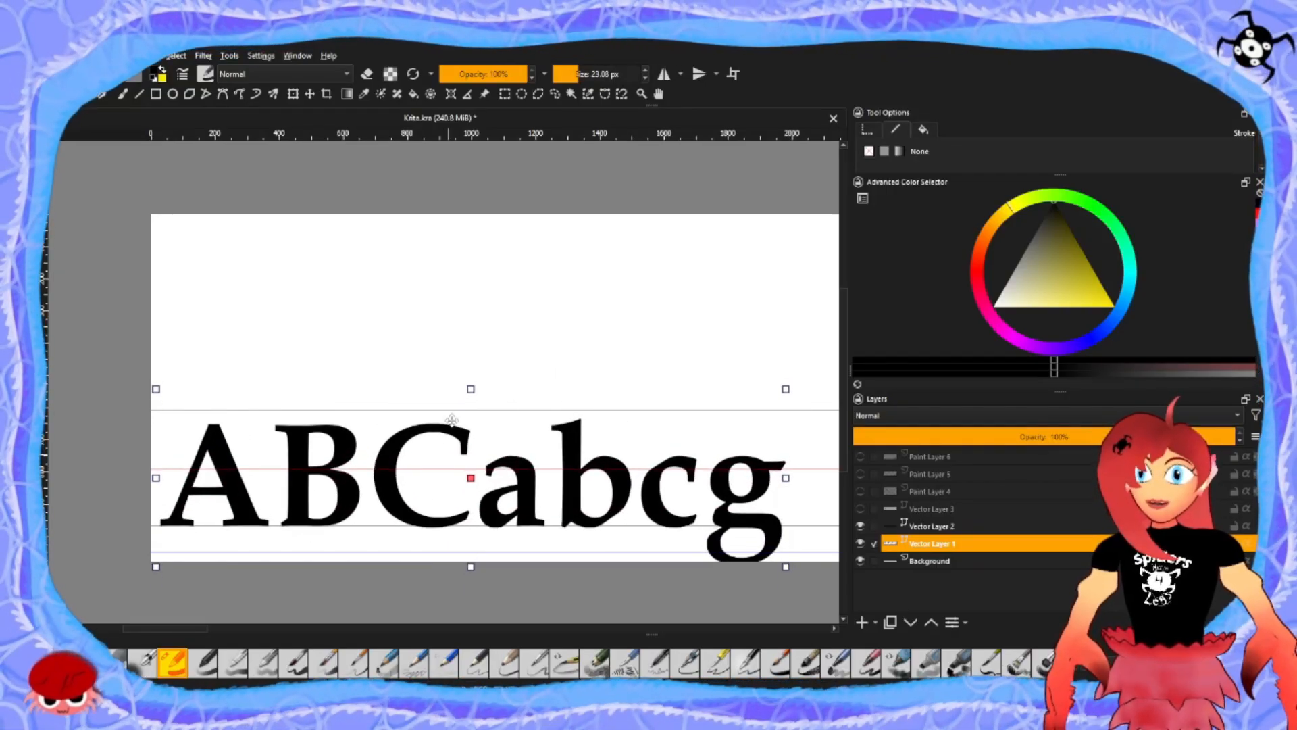
left_click(461, 292)
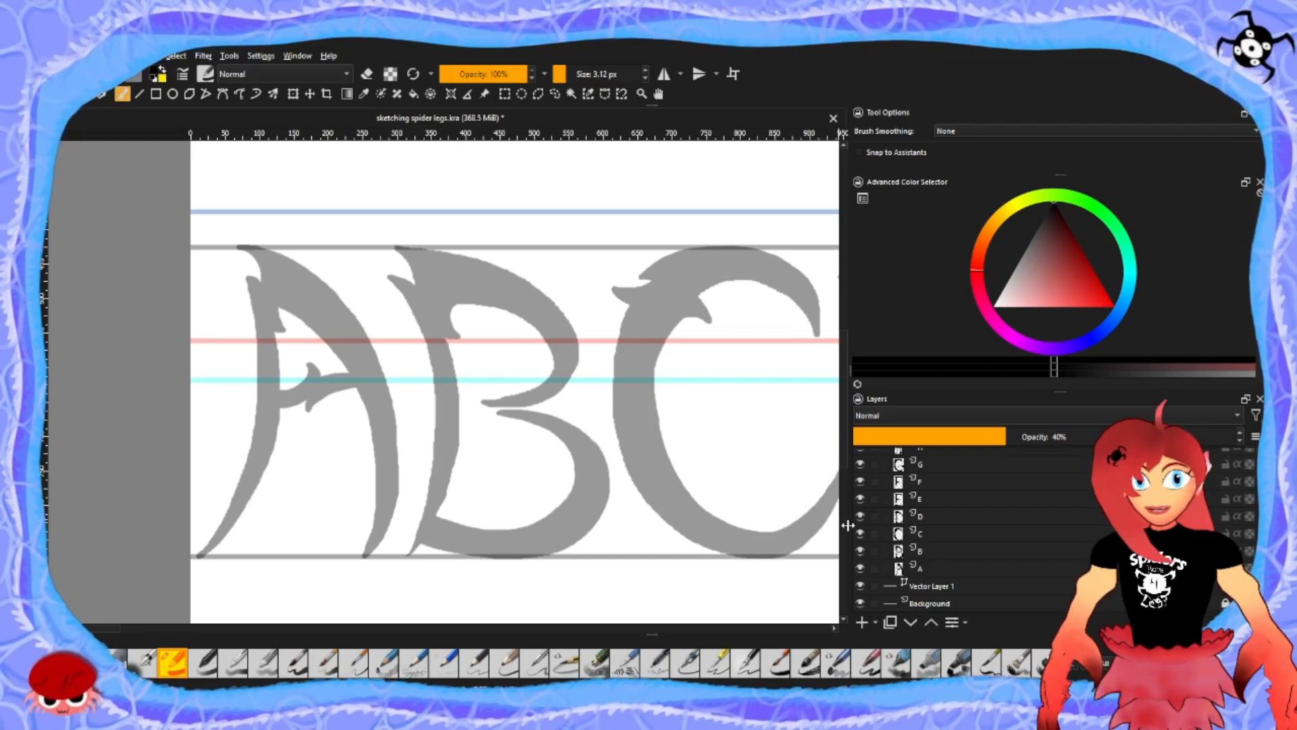
- Make the letter A layer active and switch its transform mode to Liquify
scroll(961, 561, "up", 6)
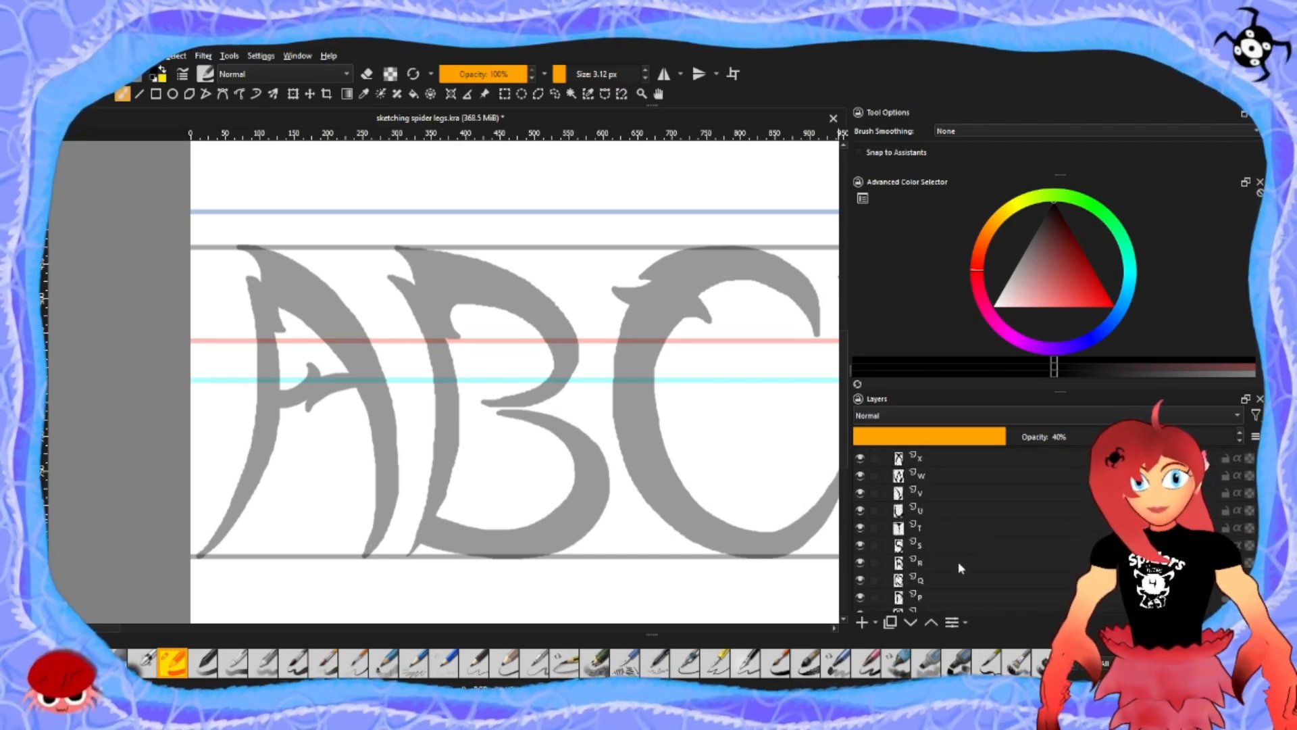
left_click(948, 474)
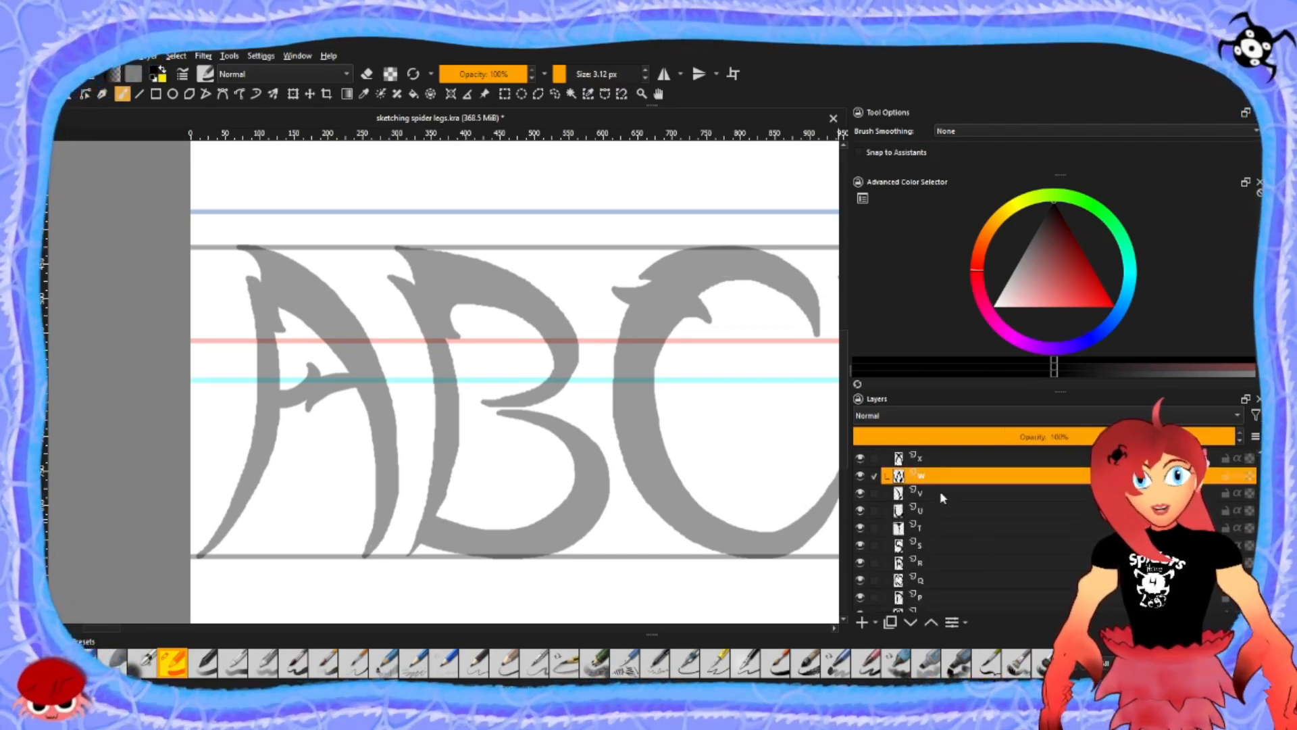
scroll(936, 504, "down", 6)
left_click(936, 568)
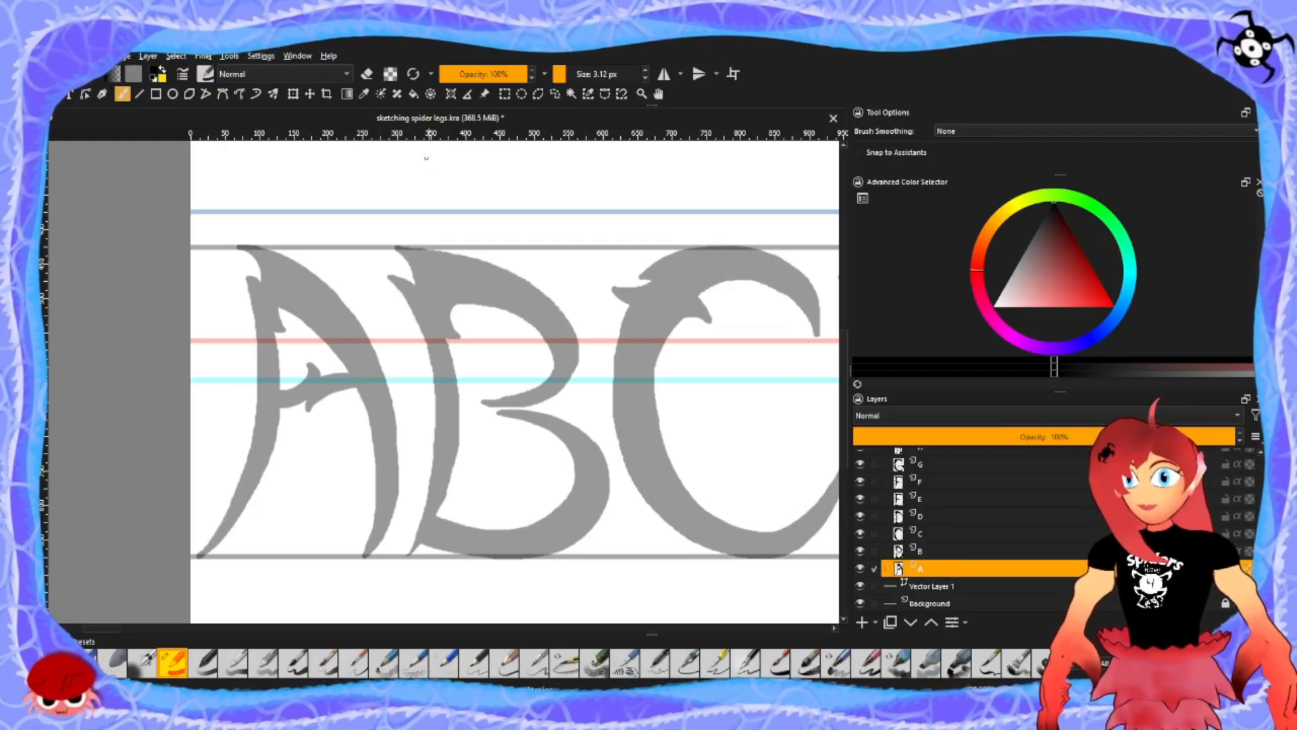
left_click(293, 94)
key("Return")
left_click(405, 393)
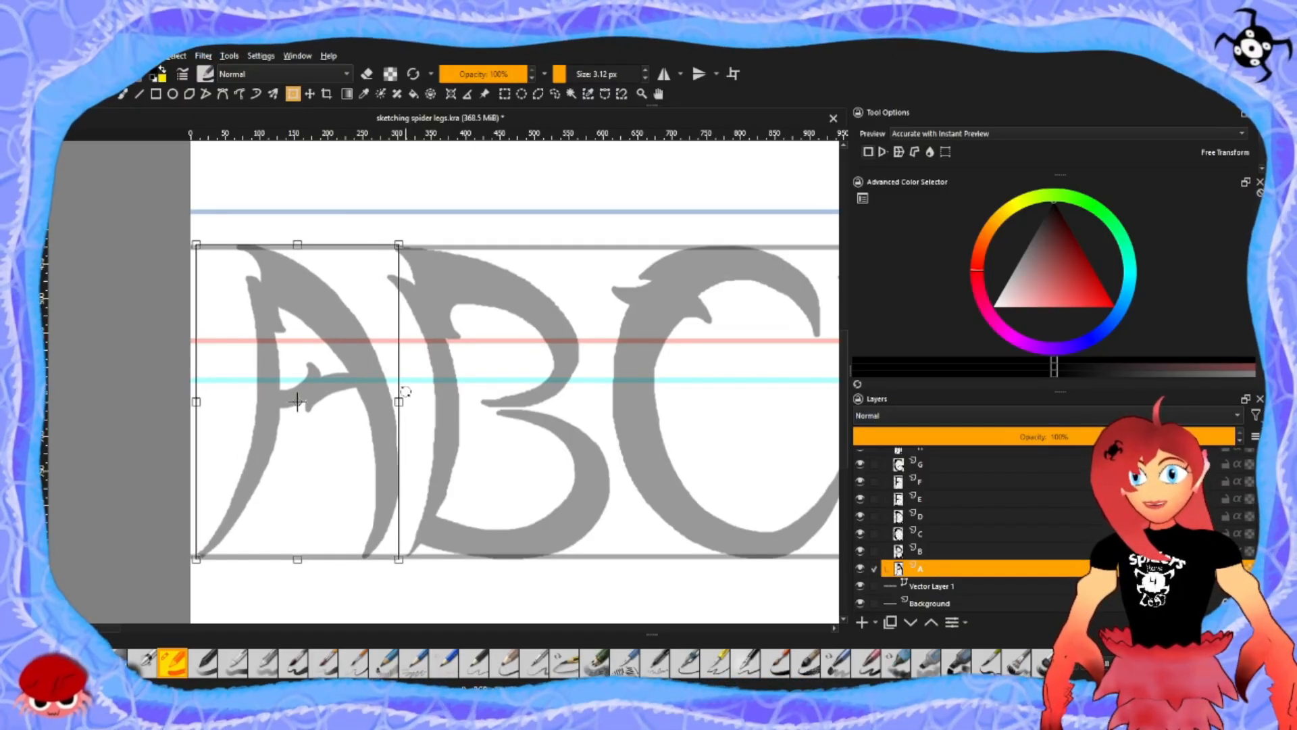
left_click(931, 152)
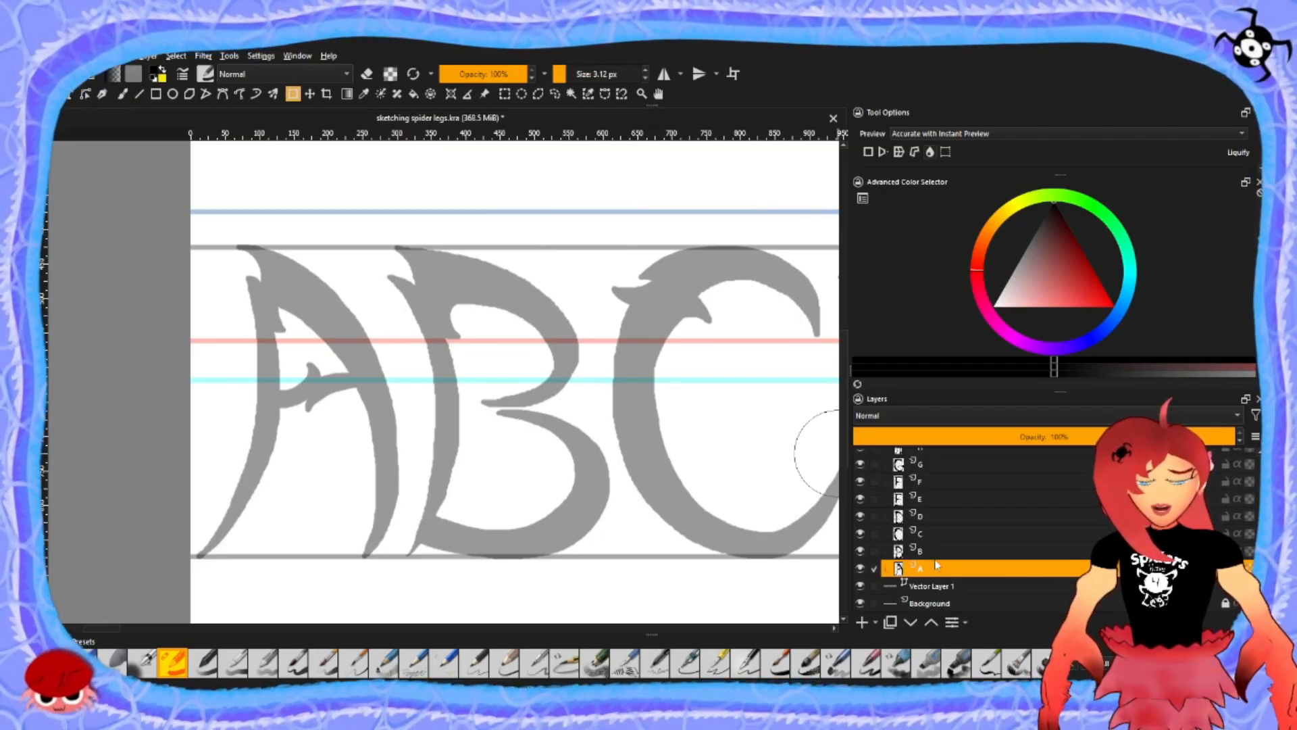
- Select Group 2, the layer group that holds all the character layers
mouse_move(946, 462)
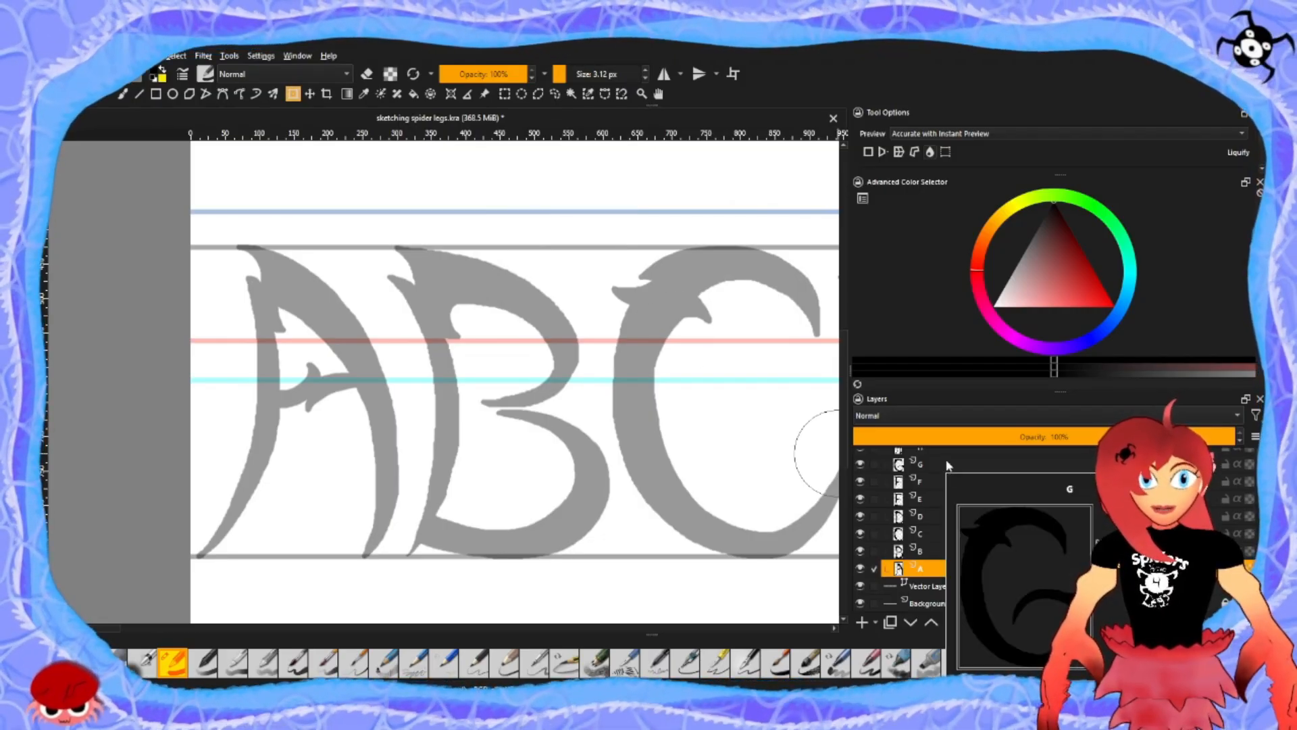
scroll(950, 520, "up", 5)
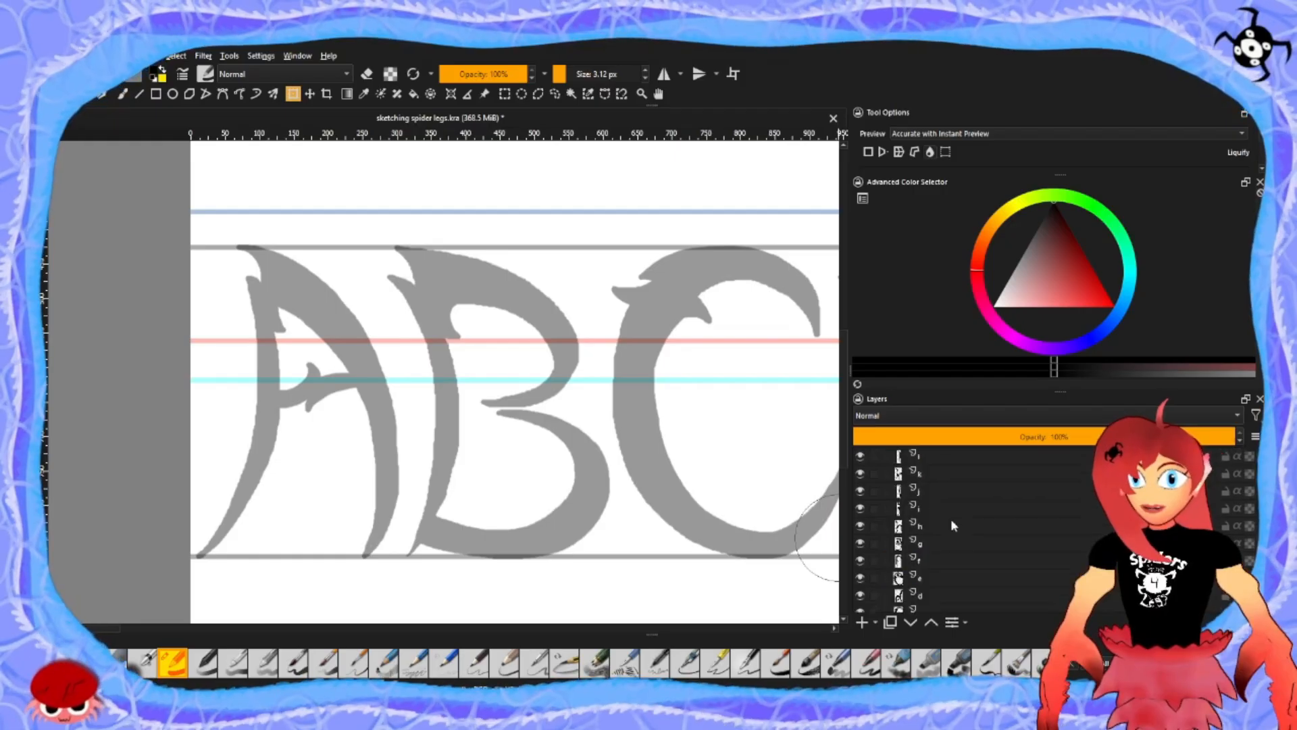
left_click(937, 458)
left_click_drag(1054, 436, 1018, 436)
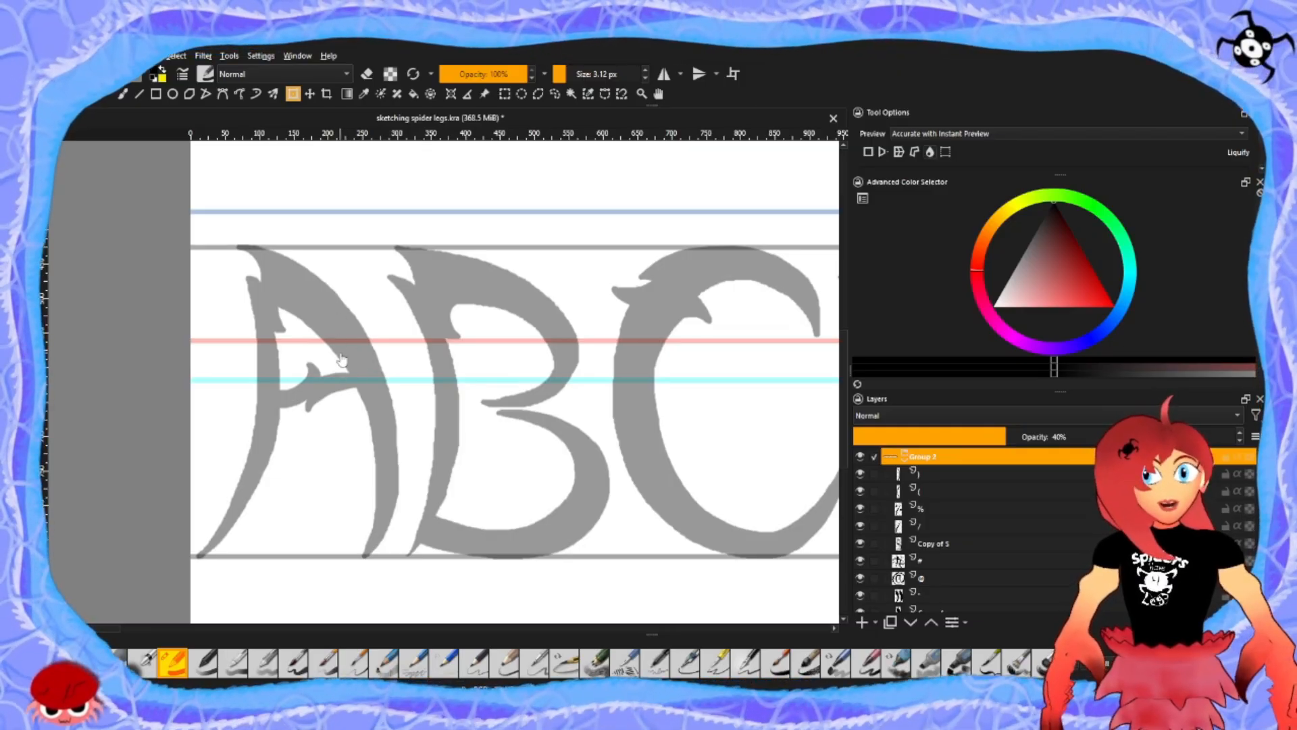
- Look over the row of sketched characters, from the capital letters through to the closing parenthesis
left_click(53, 94)
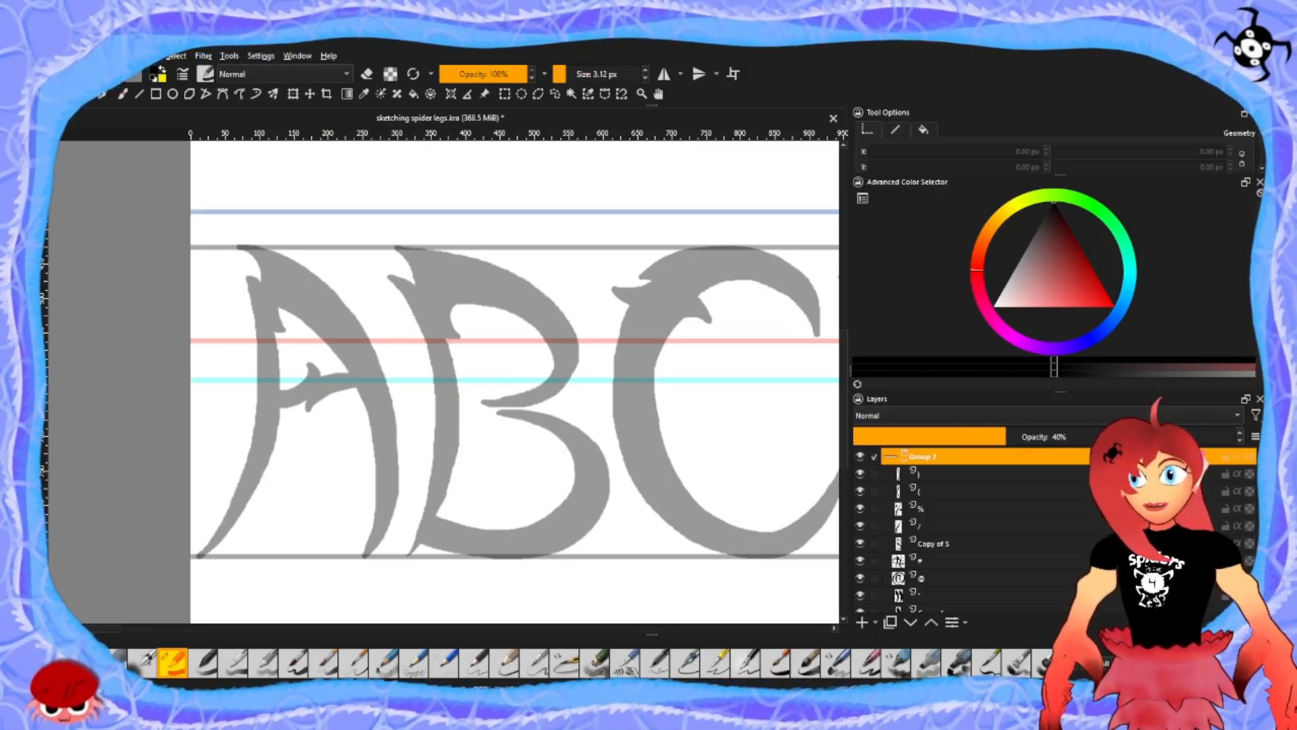
left_click(224, 386)
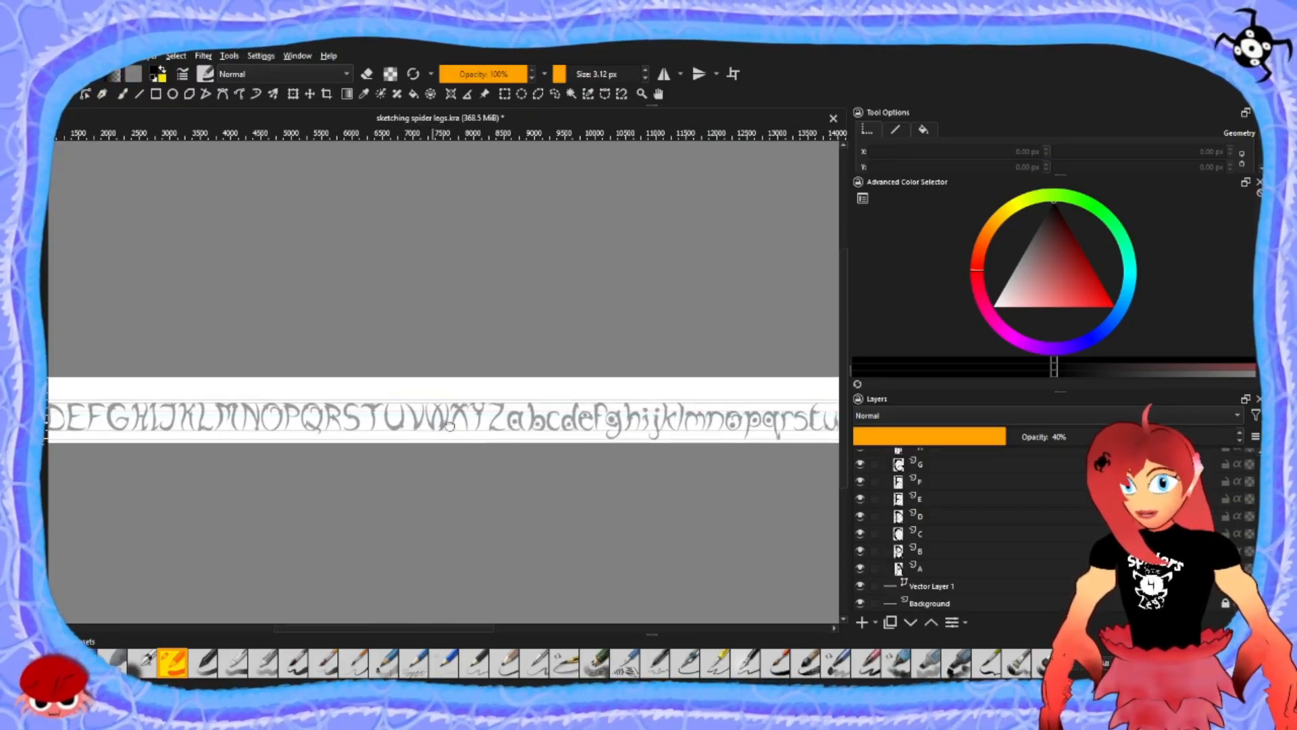
mouse_move(436, 424)
left_mouse_down()
mouse_move(752, 439)
mouse_move(453, 441)
left_mouse_up()
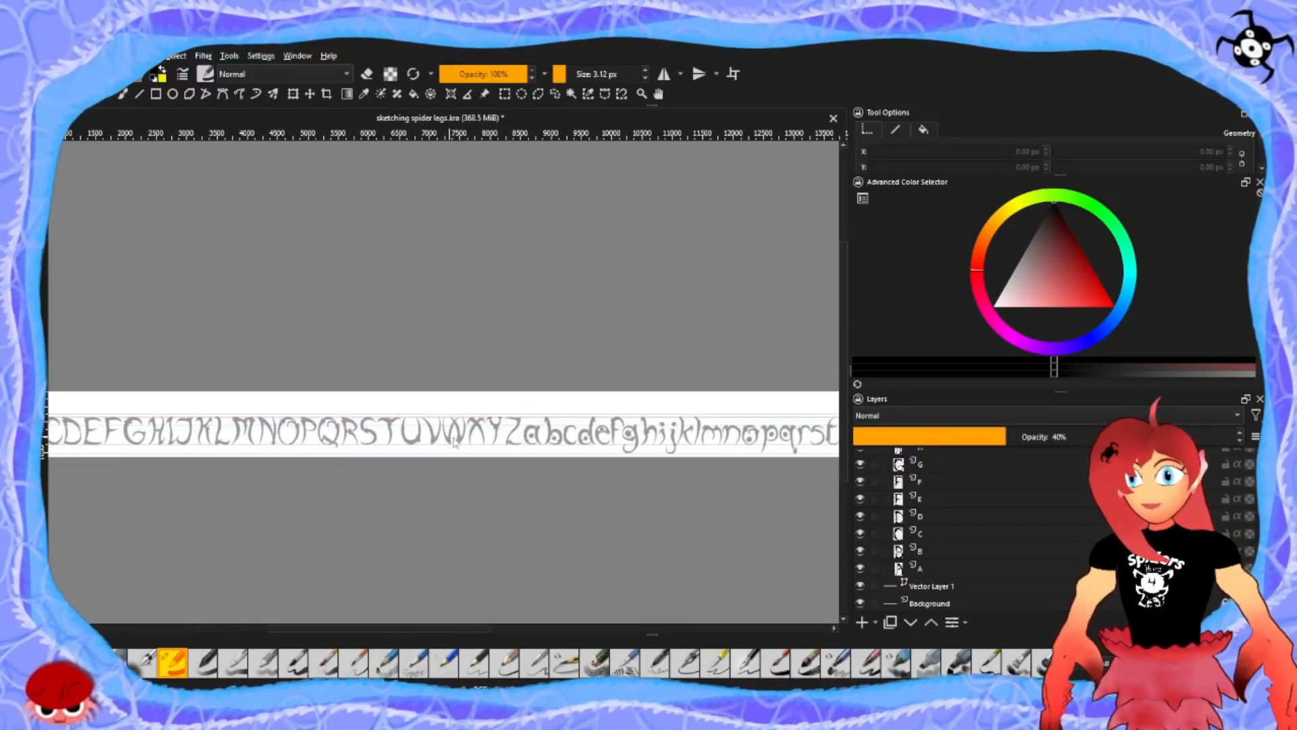
left_click_drag(772, 433, 454, 422)
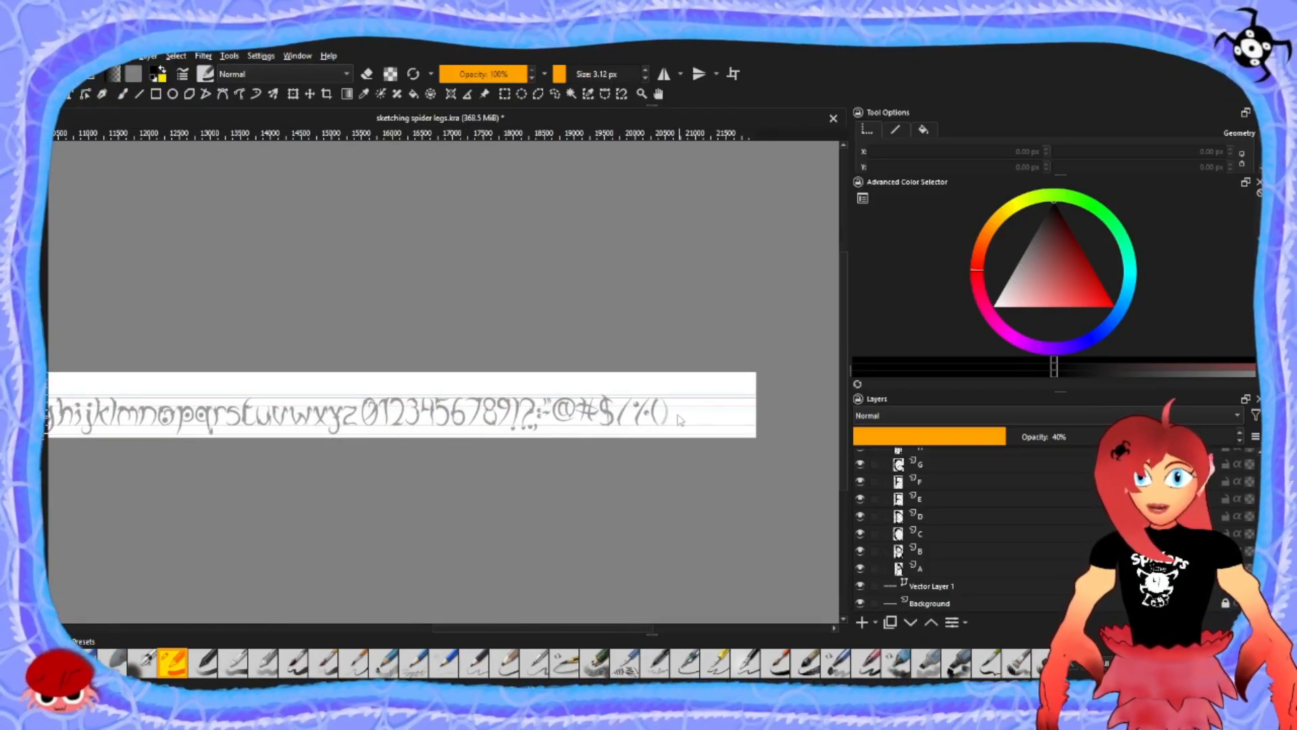
scroll(680, 419, "up", 1)
scroll(680, 420, "up", 3)
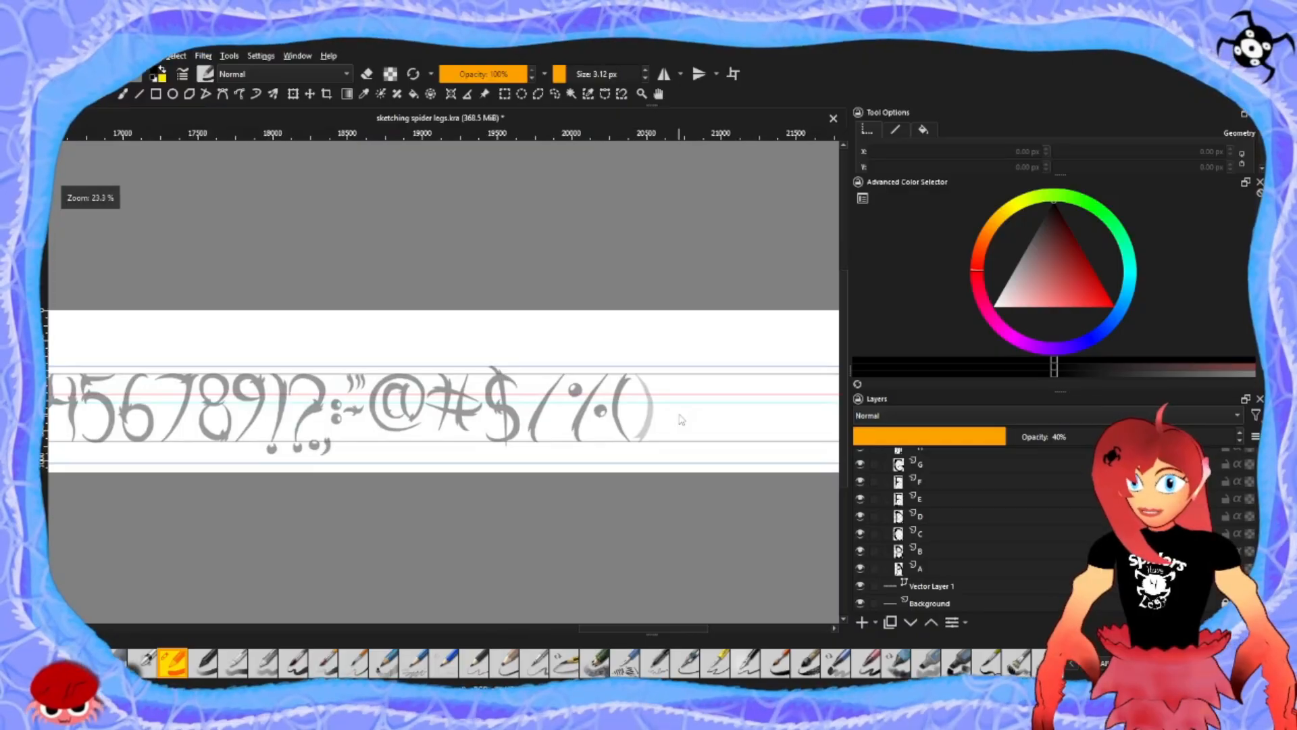
scroll(680, 419, "up", 2)
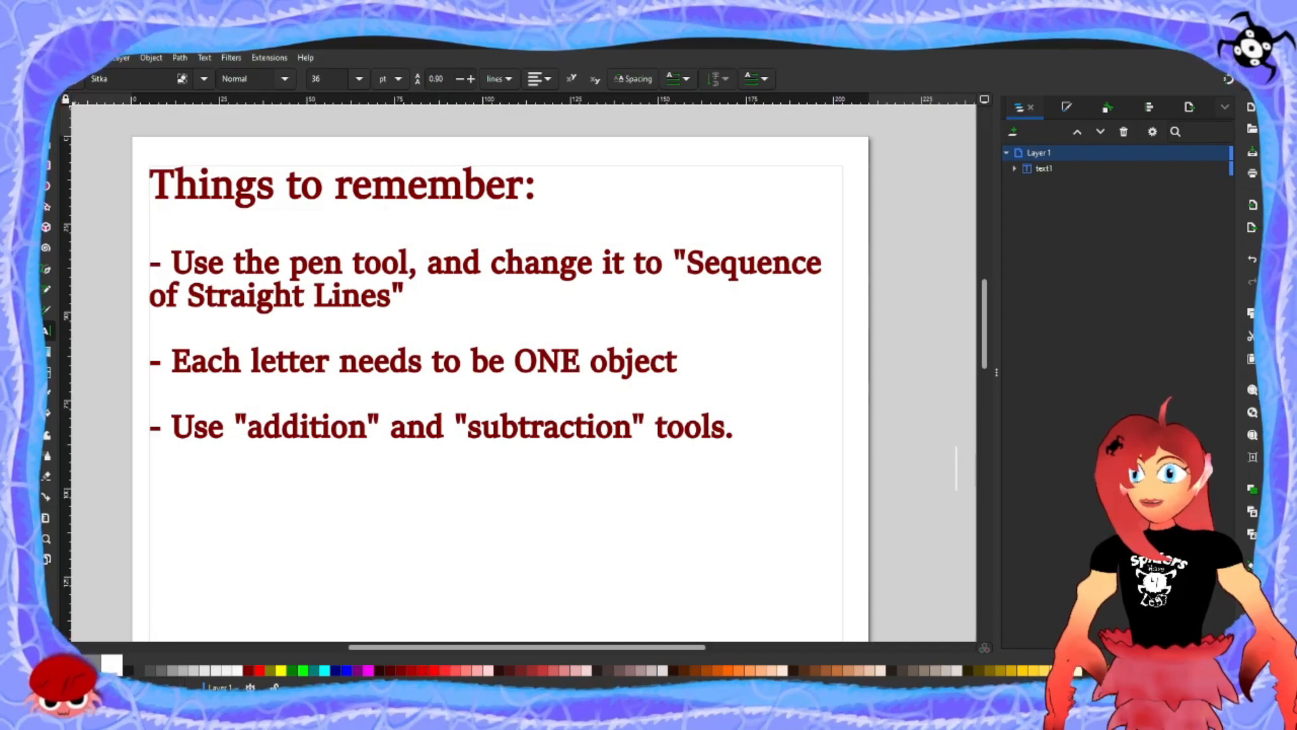
- In Inkscape, draw a closed six-cornered shape beside the page with the Pen tool, using a sequence of straight line segments
left_click(49, 109)
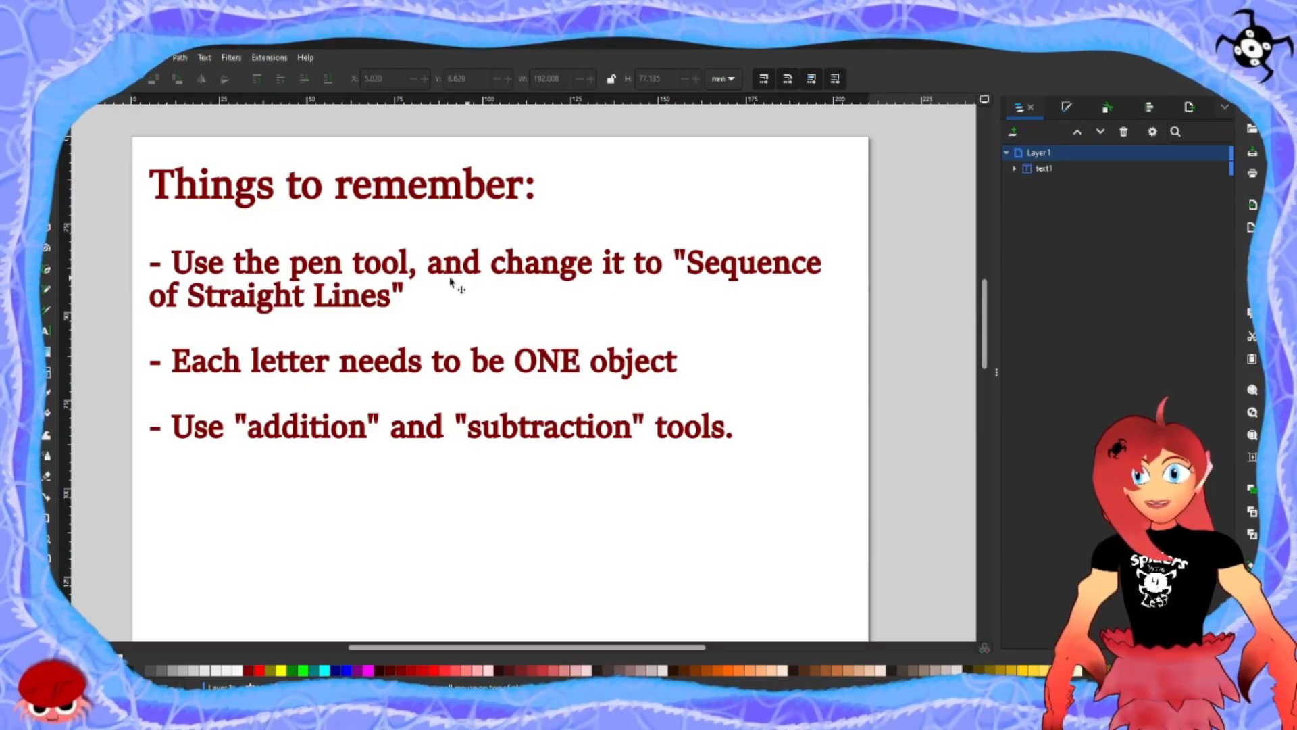
left_click_drag(192, 317, 514, 375)
left_click(46, 273)
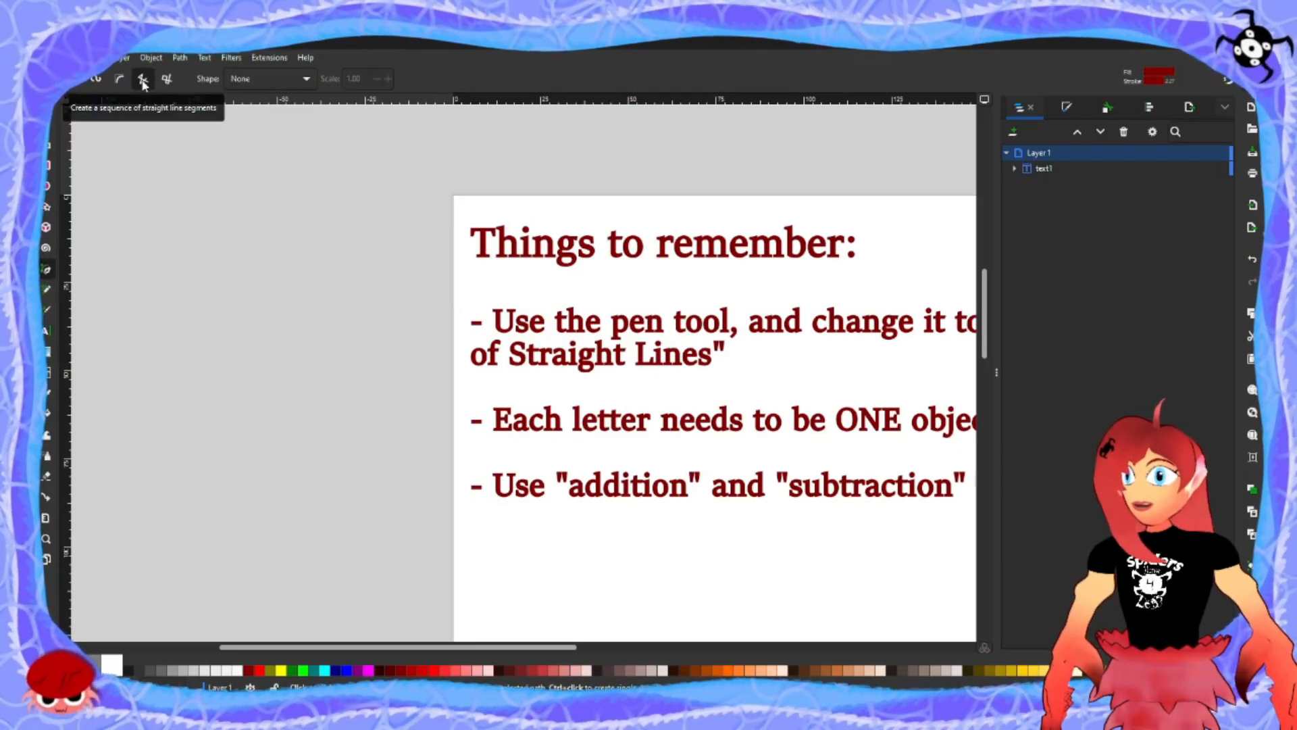
left_click(157, 430)
left_click(228, 262)
left_click(305, 379)
left_click(349, 237)
left_click(401, 418)
left_click(250, 535)
left_click(157, 431)
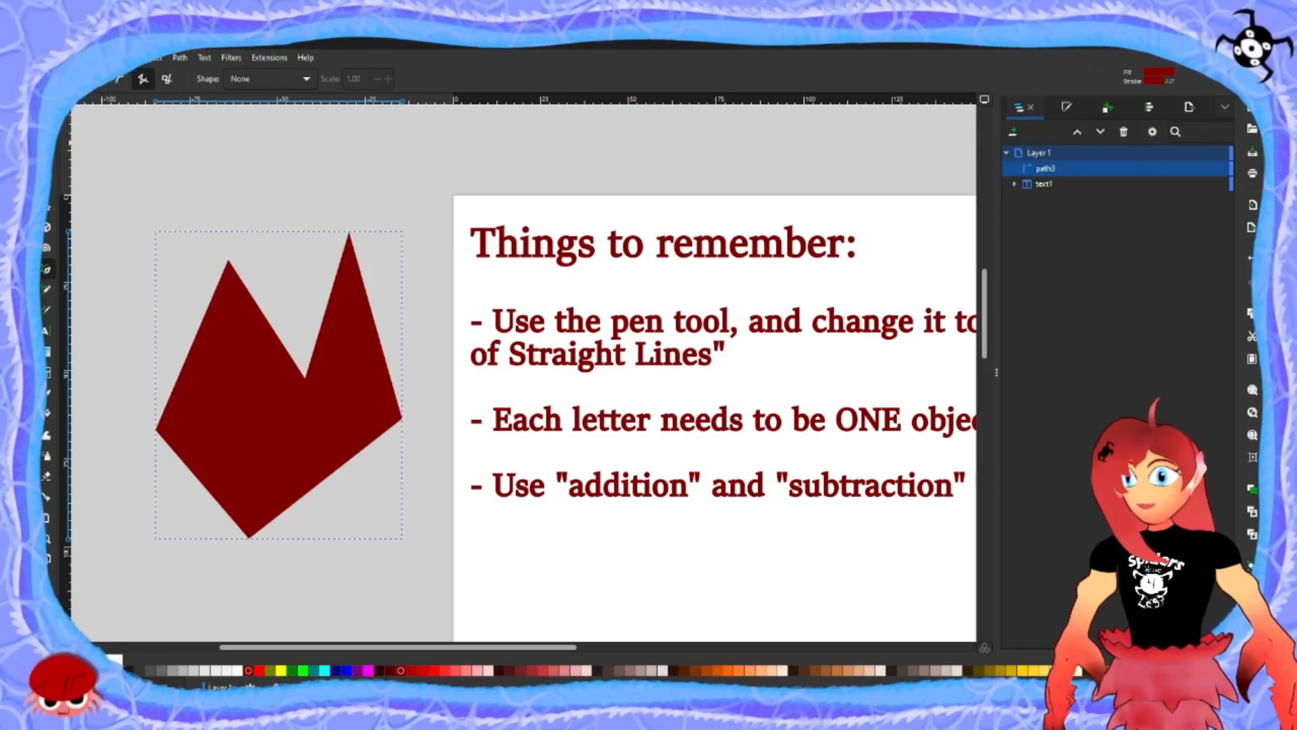
- Bend the two straight edges beside the shape's left peak into curves: the outer edge inward and the inner edge outward
key("s")
key("n")
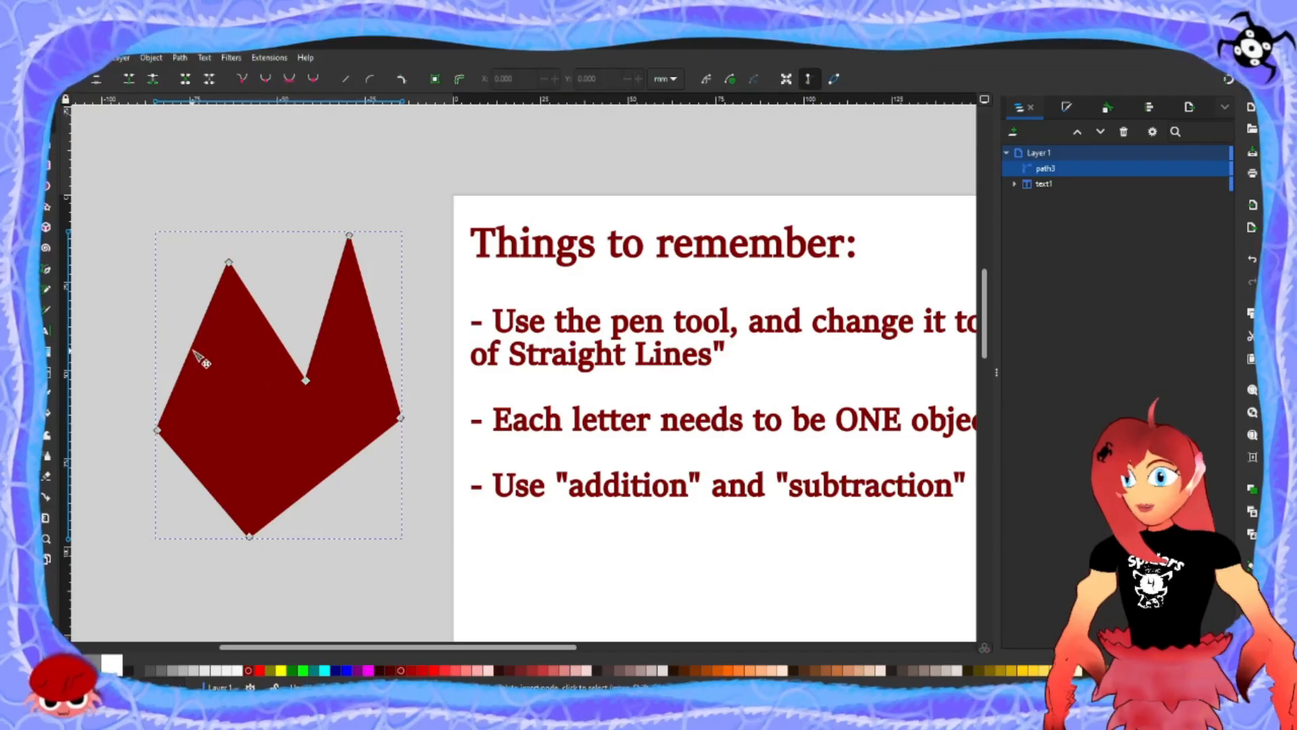
left_click_drag(203, 356, 226, 376)
left_click_drag(272, 332, 288, 307)
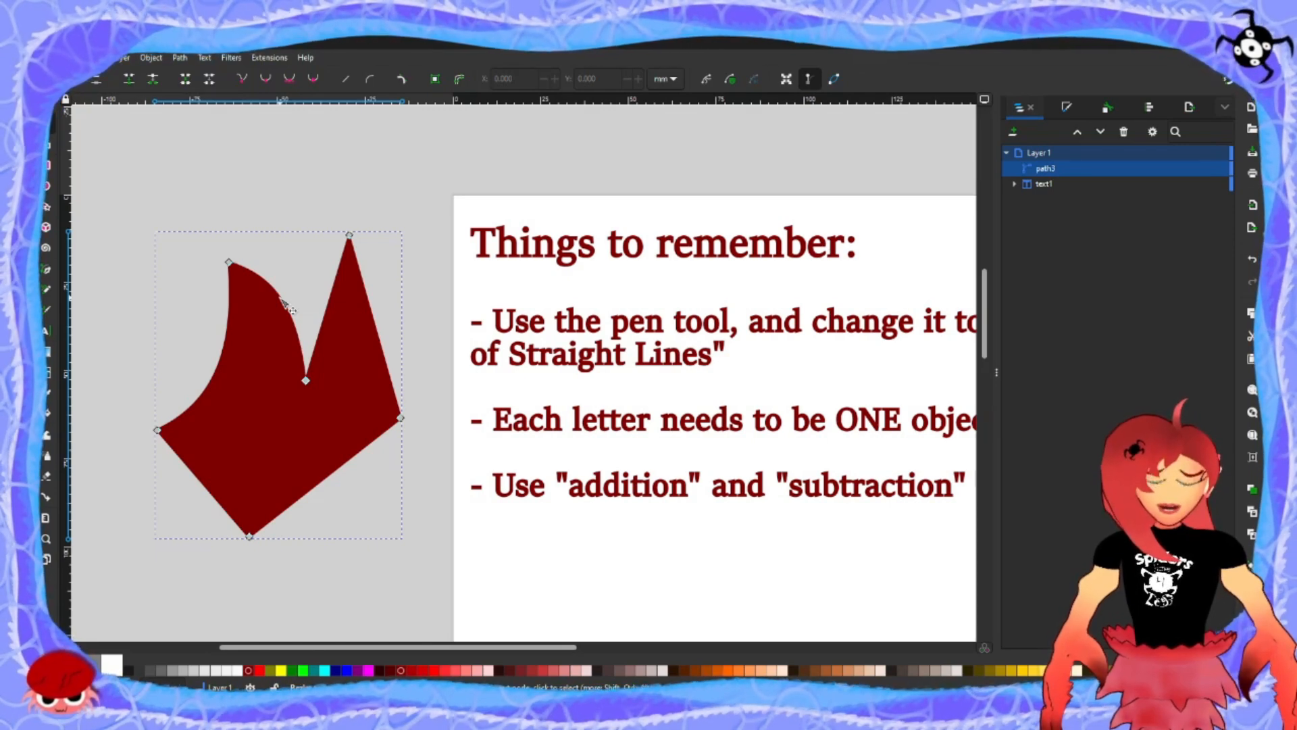
left_click(450, 302)
scroll(451, 301, "down", 3)
scroll(456, 302, "up", 6)
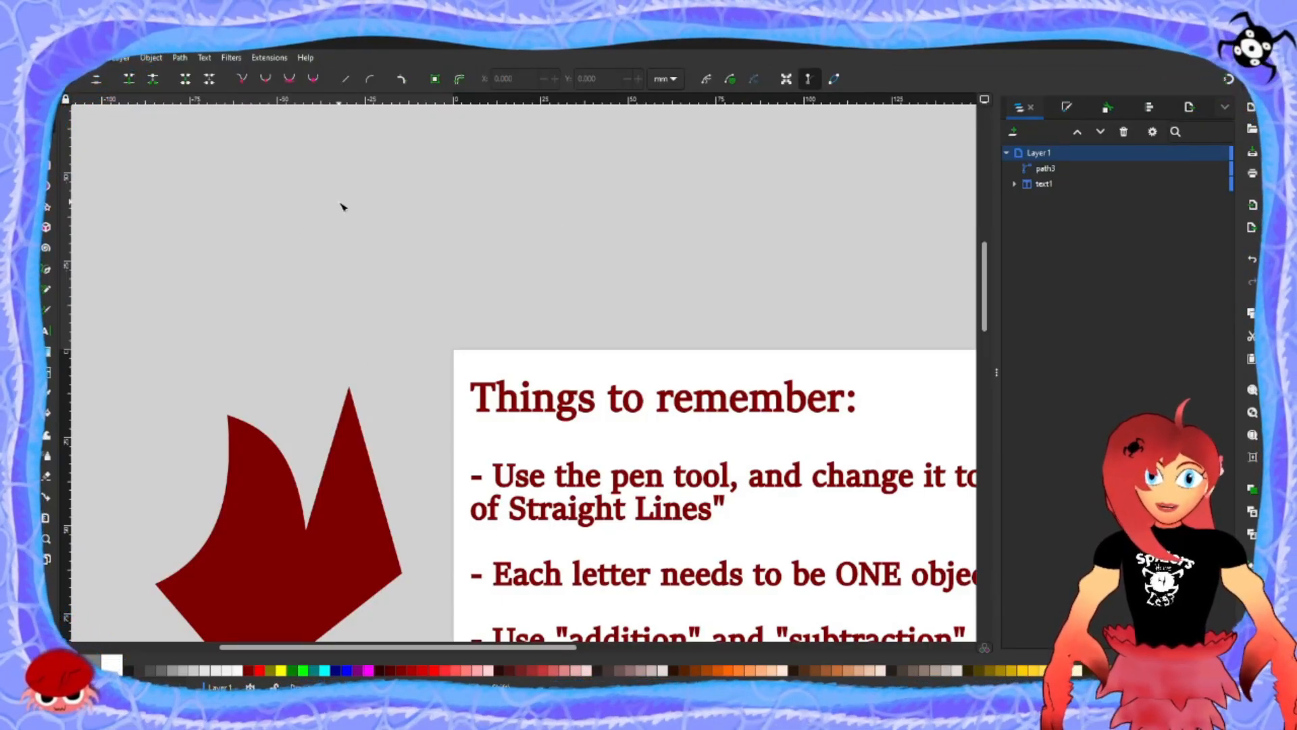
left_click_drag(339, 544, 386, 272)
scroll(362, 443, "down", 2)
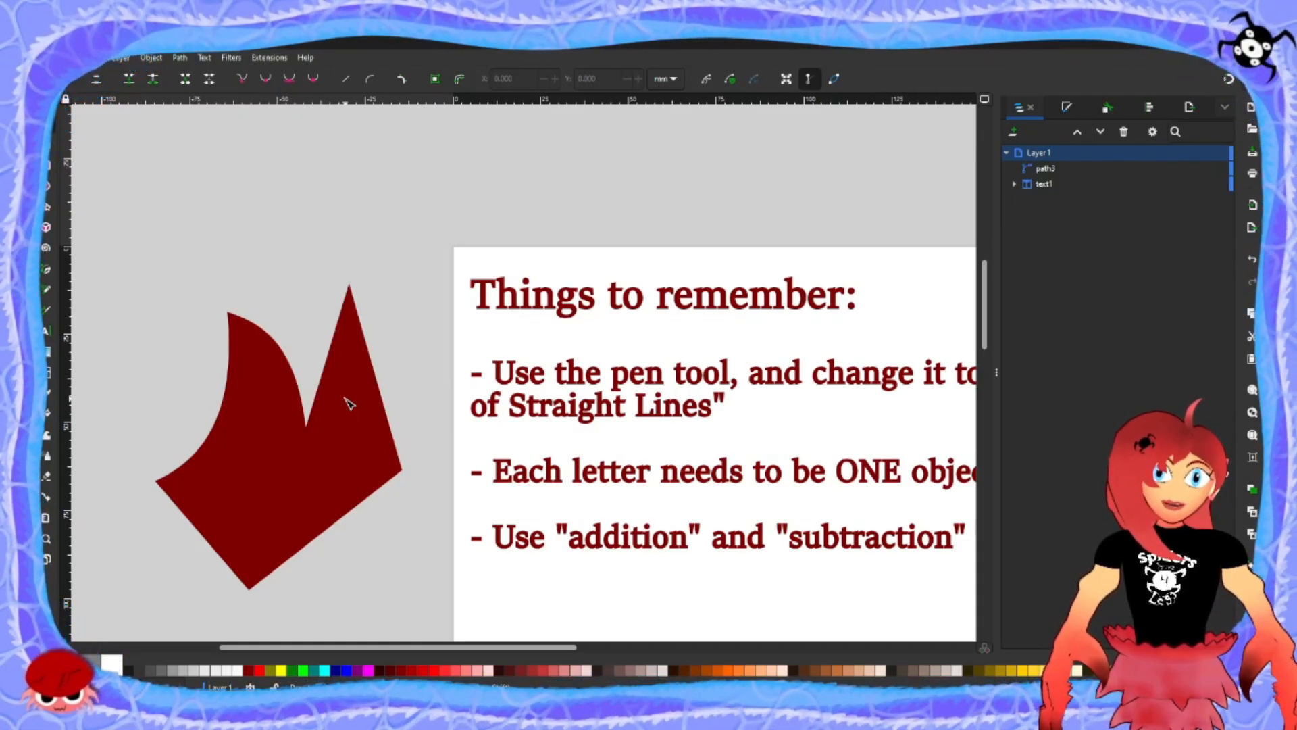
- Draw a small closed triangle above the large shape with the Pen tool, using straight line segments
scroll(597, 454, "right", 8)
scroll(598, 454, "down", 1)
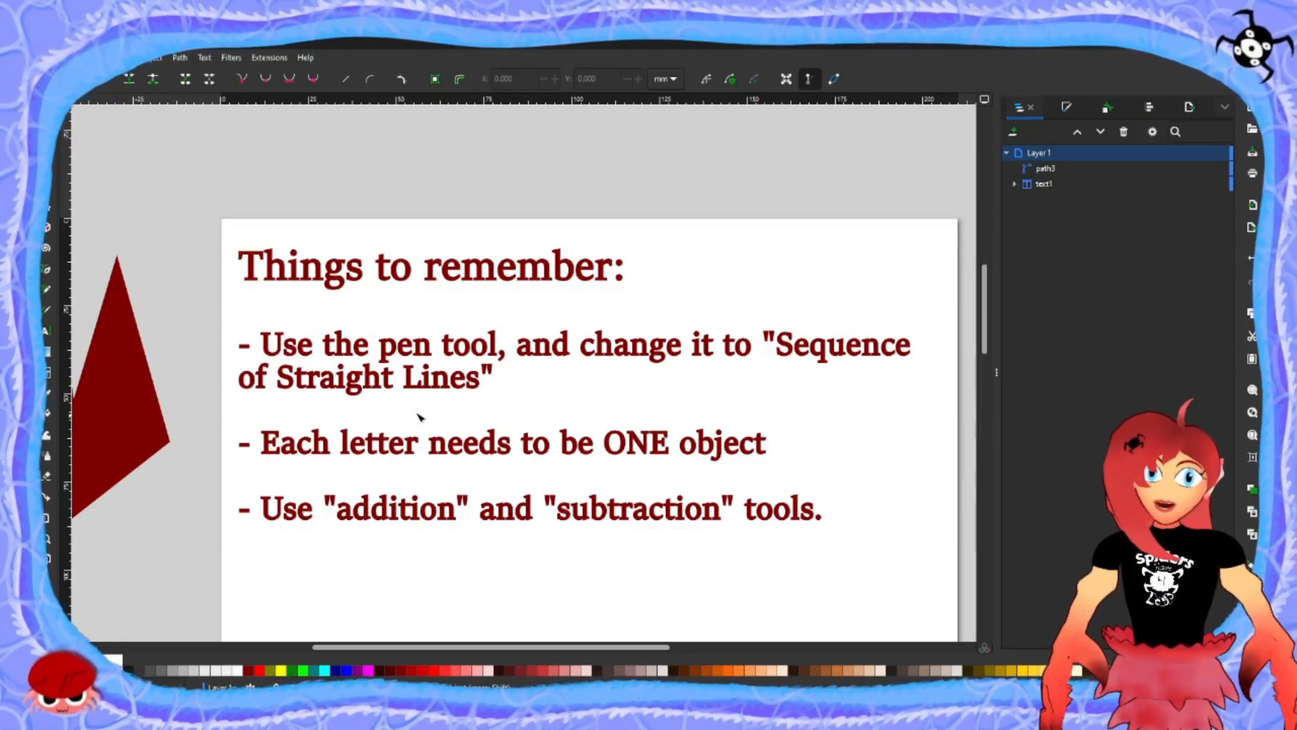
scroll(491, 404, "down", 2)
scroll(330, 443, "up", 4)
scroll(246, 516, "up", 4)
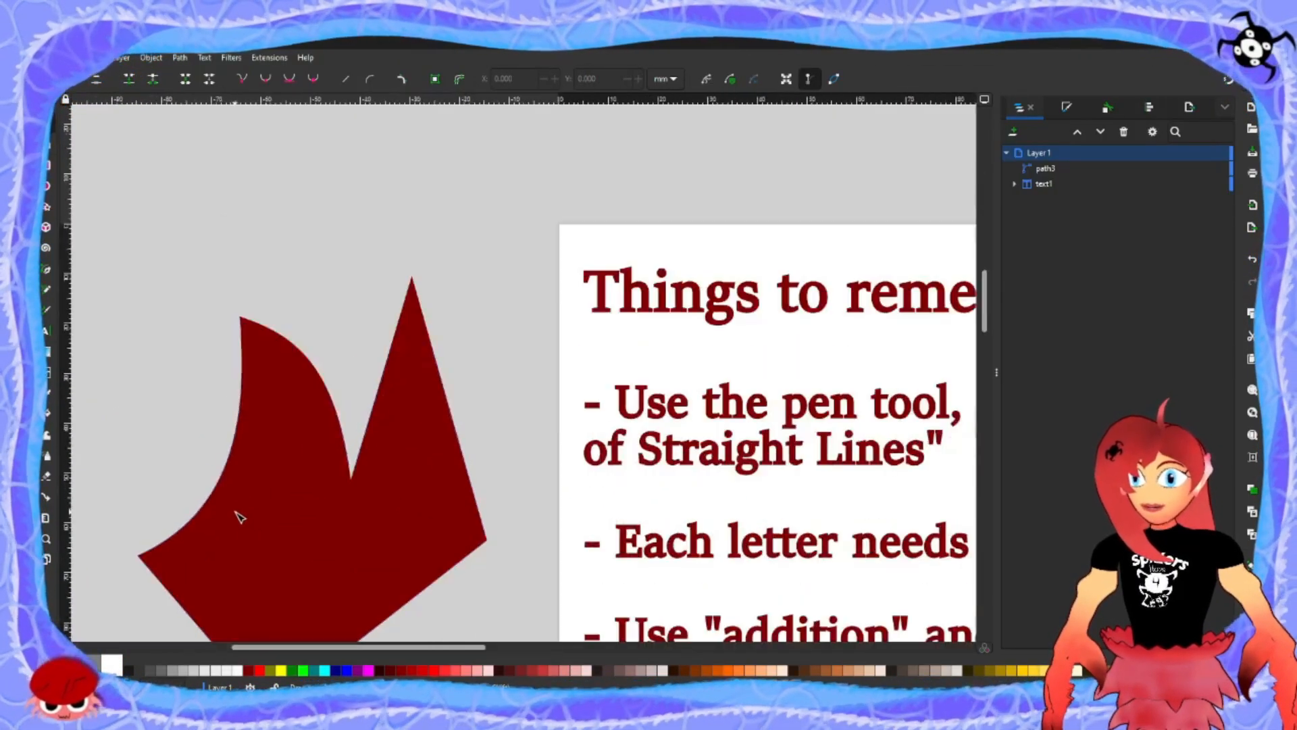
left_click(46, 269)
left_click(336, 198)
left_click(237, 250)
left_click(346, 273)
left_click(337, 199)
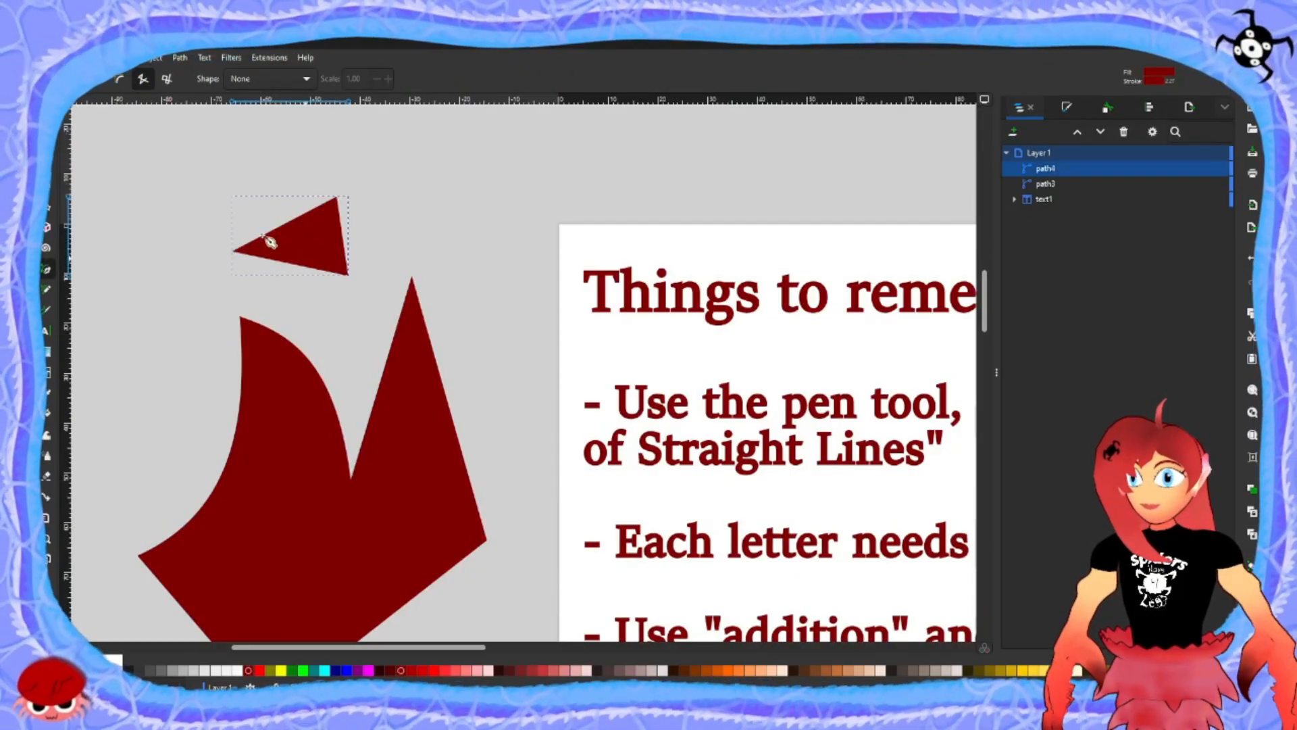
- Move the small triangle onto the lower middle of the large shape
key("s")
left_click_drag(314, 238, 324, 568)
left_click(503, 274)
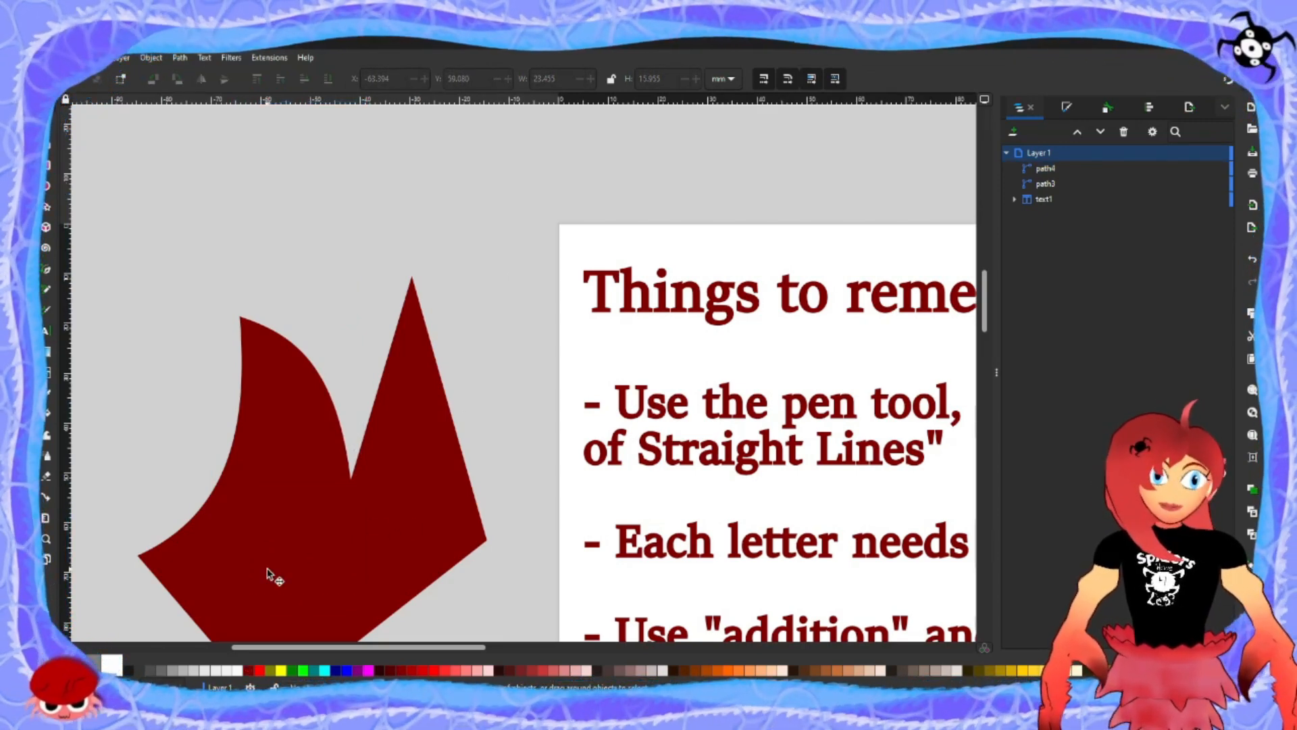
left_click_drag(630, 389, 717, 240)
- Subtract the triangle from the large shape with the Difference path operation to cut a triangular hole
left_click(389, 418)
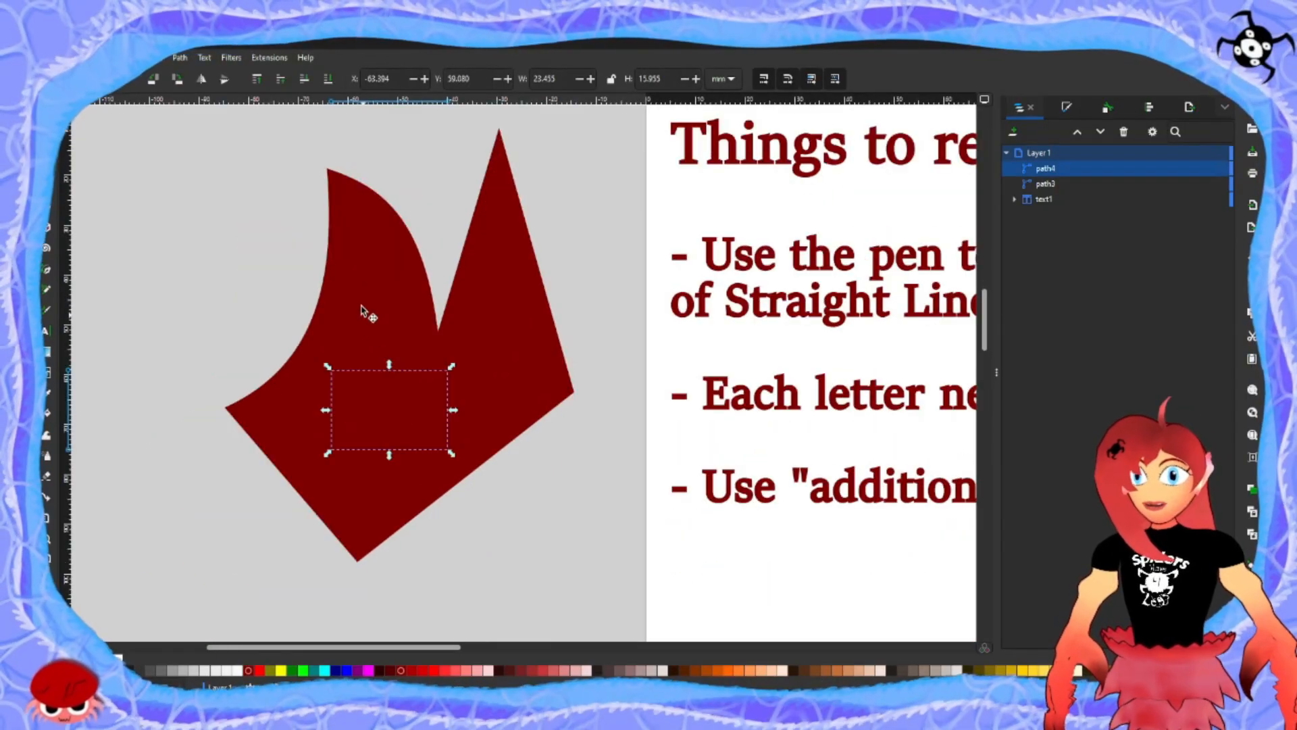
left_click(362, 310, "shift")
left_click(177, 58)
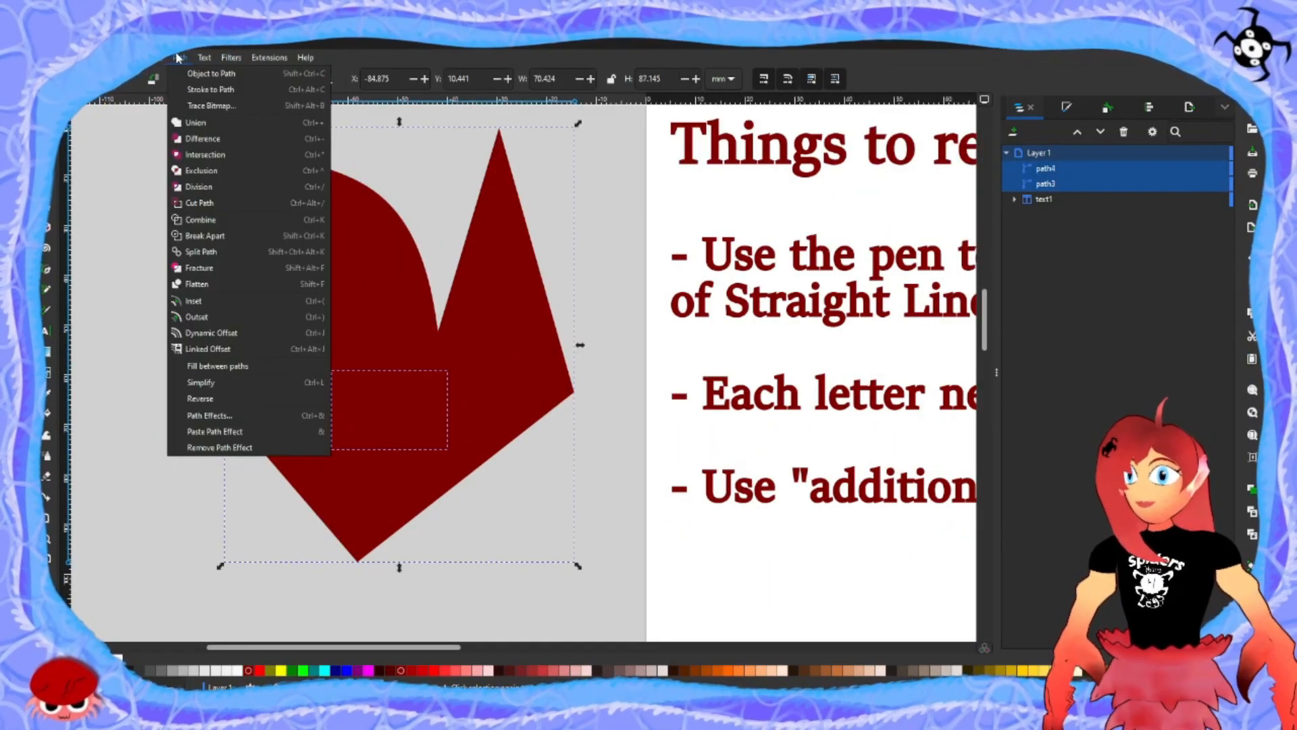
left_click(207, 140)
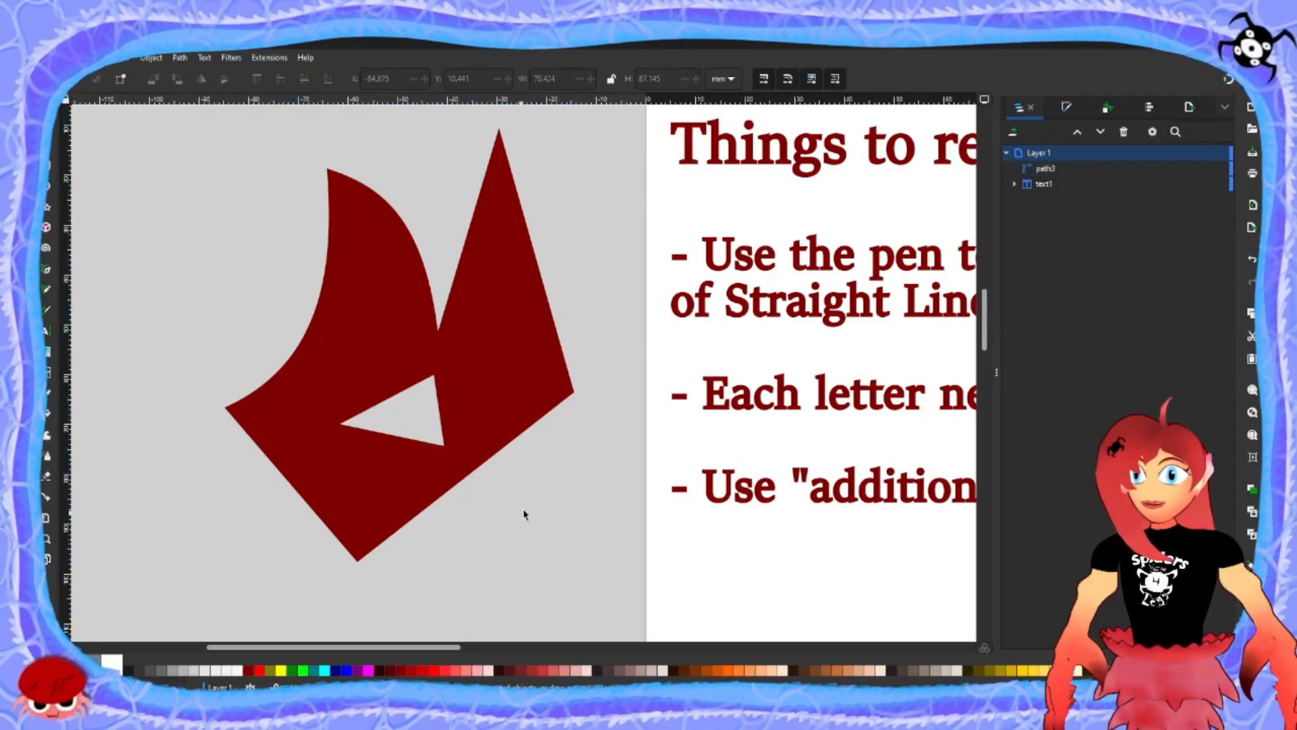
- Reshape the triangular hole by moving its top corner node to the left, then deselect the path
double_click(479, 362)
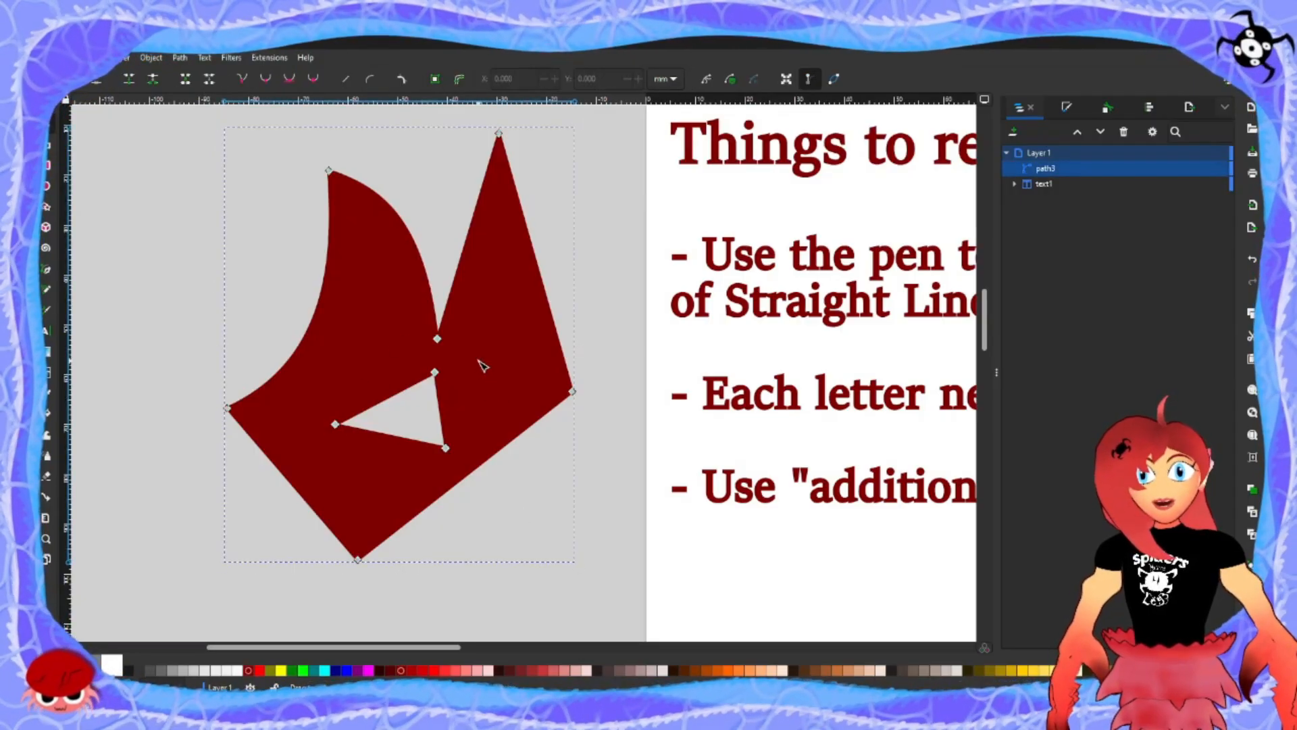
left_click_drag(435, 373, 398, 376)
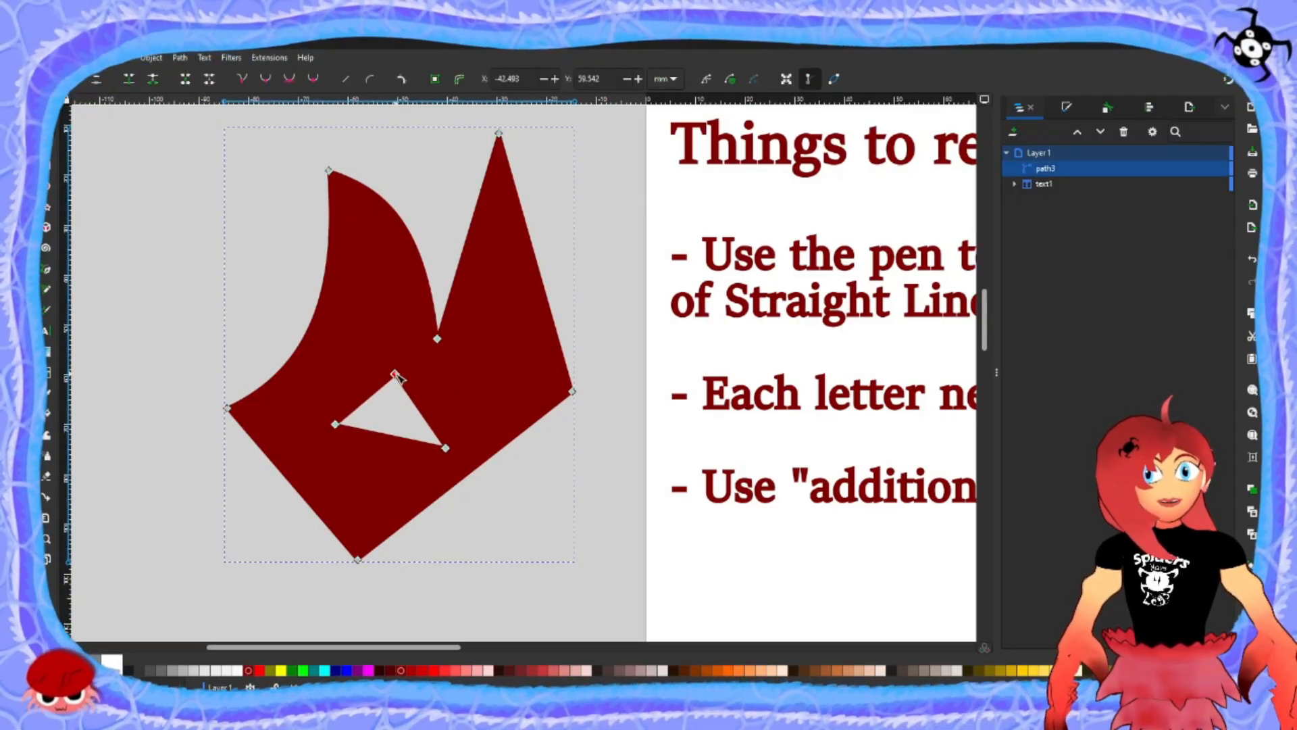
left_click(628, 500)
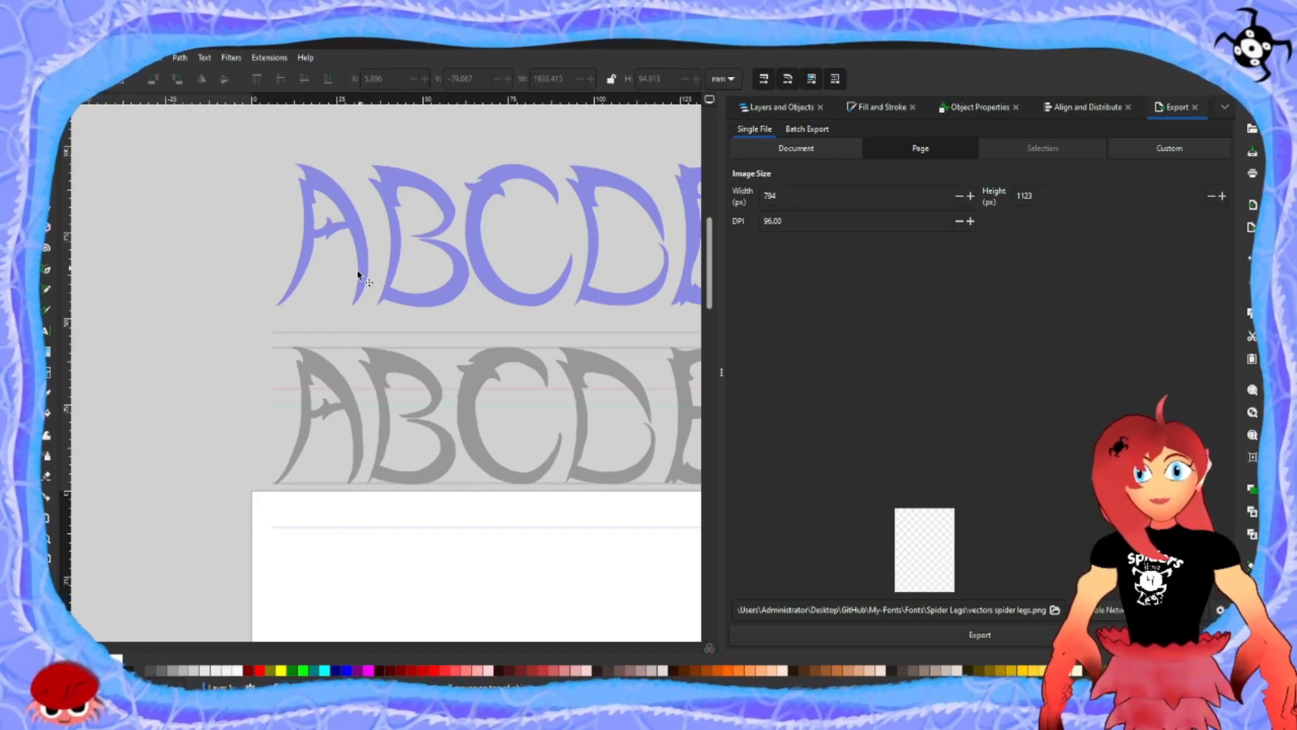
- Place the traced letter A over its grey sketch and compare its outline and nodes with the drawing
scroll(346, 290, "up", 1)
double_click(362, 204)
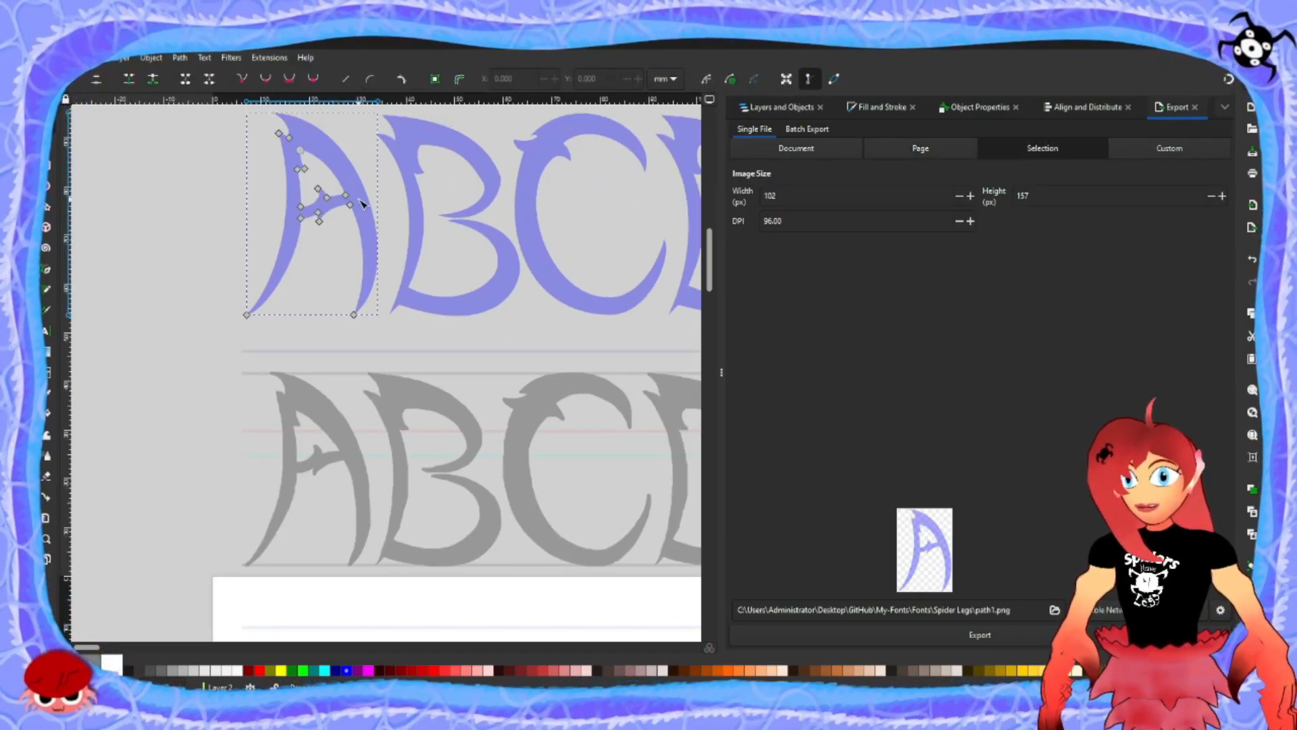
left_click(178, 289)
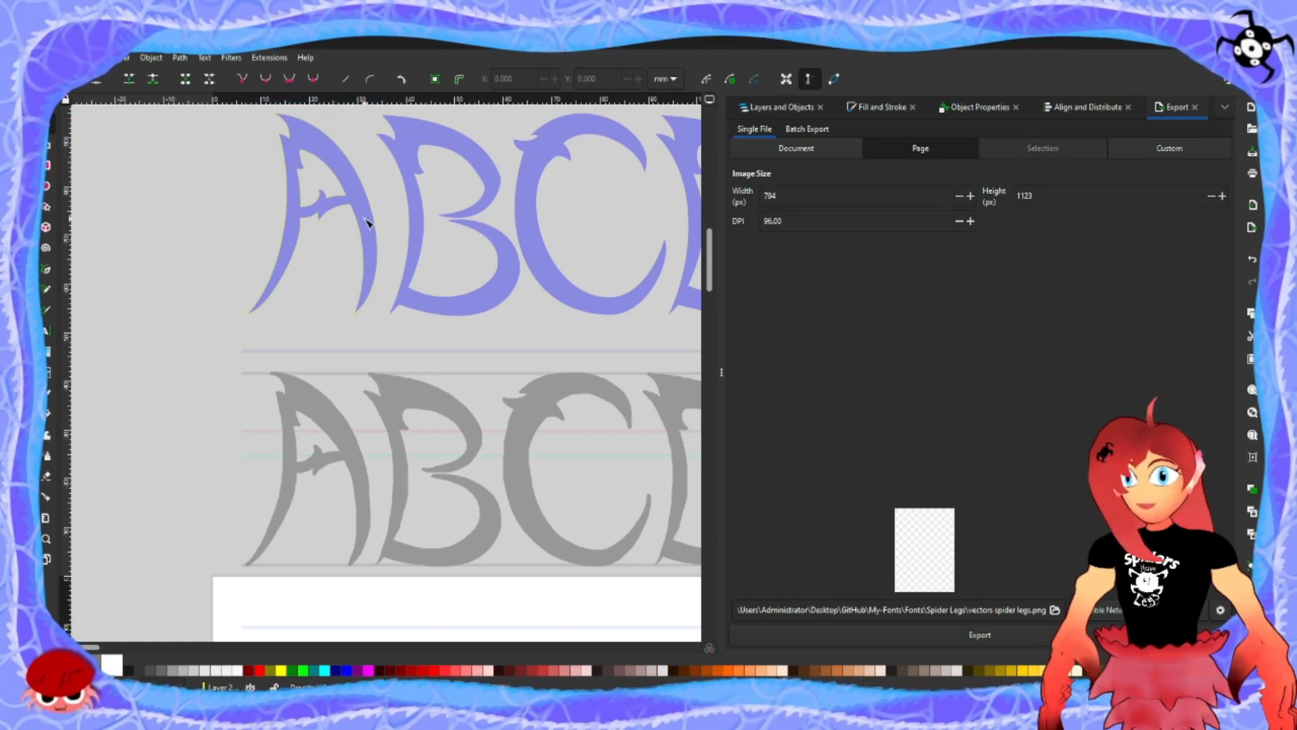
left_click_drag(371, 233, 367, 491)
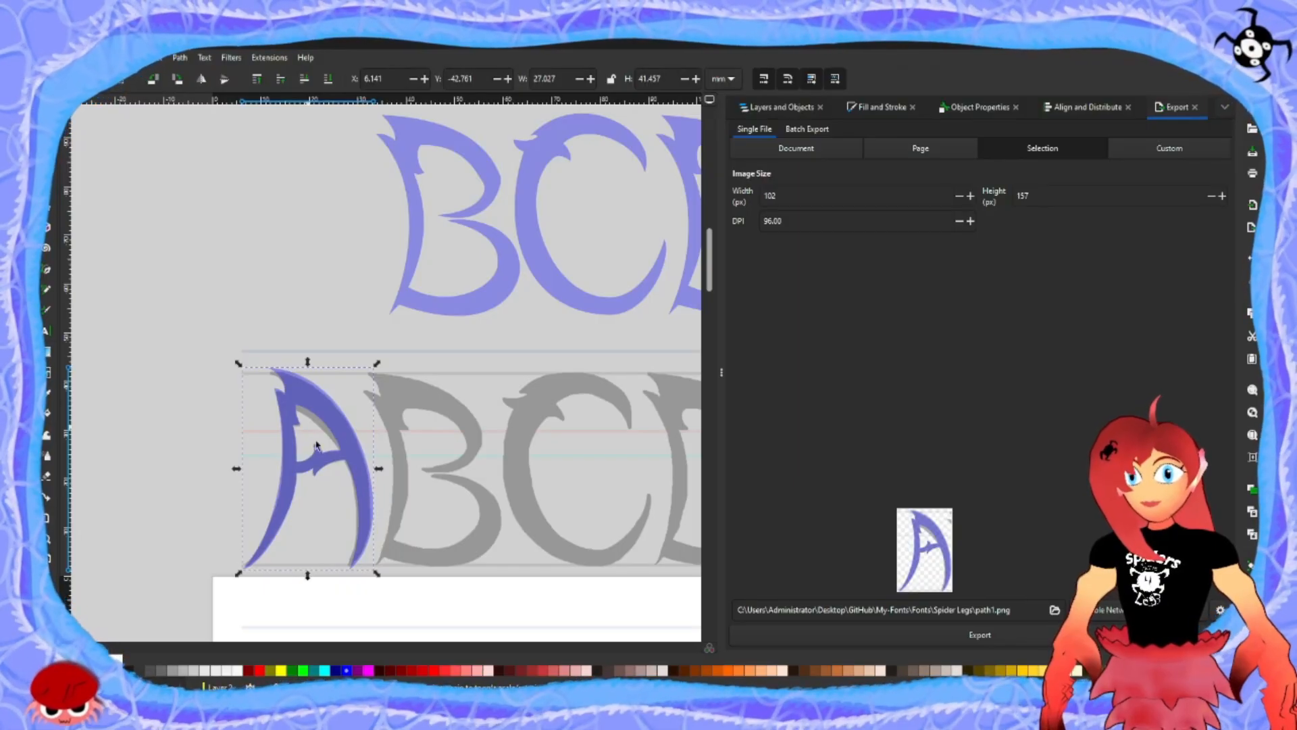
double_click(297, 454)
scroll(308, 502, "up", 3)
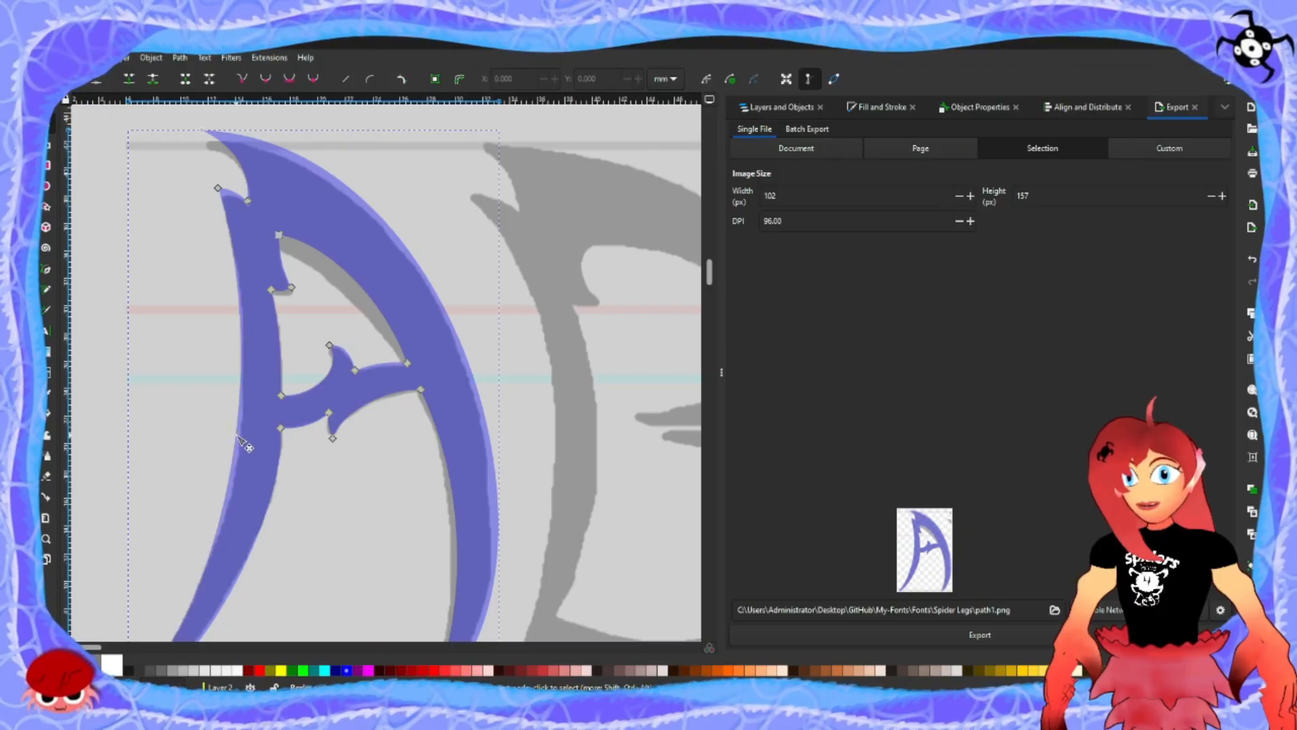
scroll(371, 433, "down", 3)
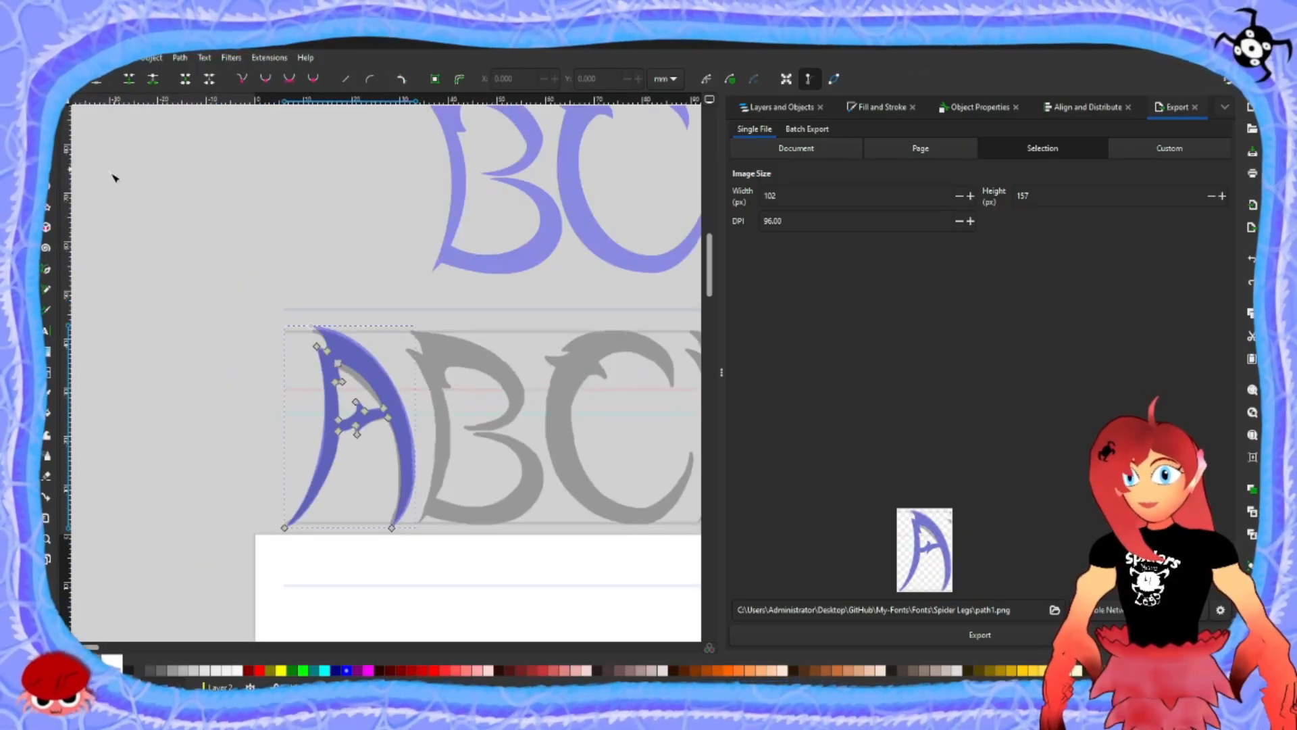
- Move the traced letter A back to its place before the B in the upper row
key("s")
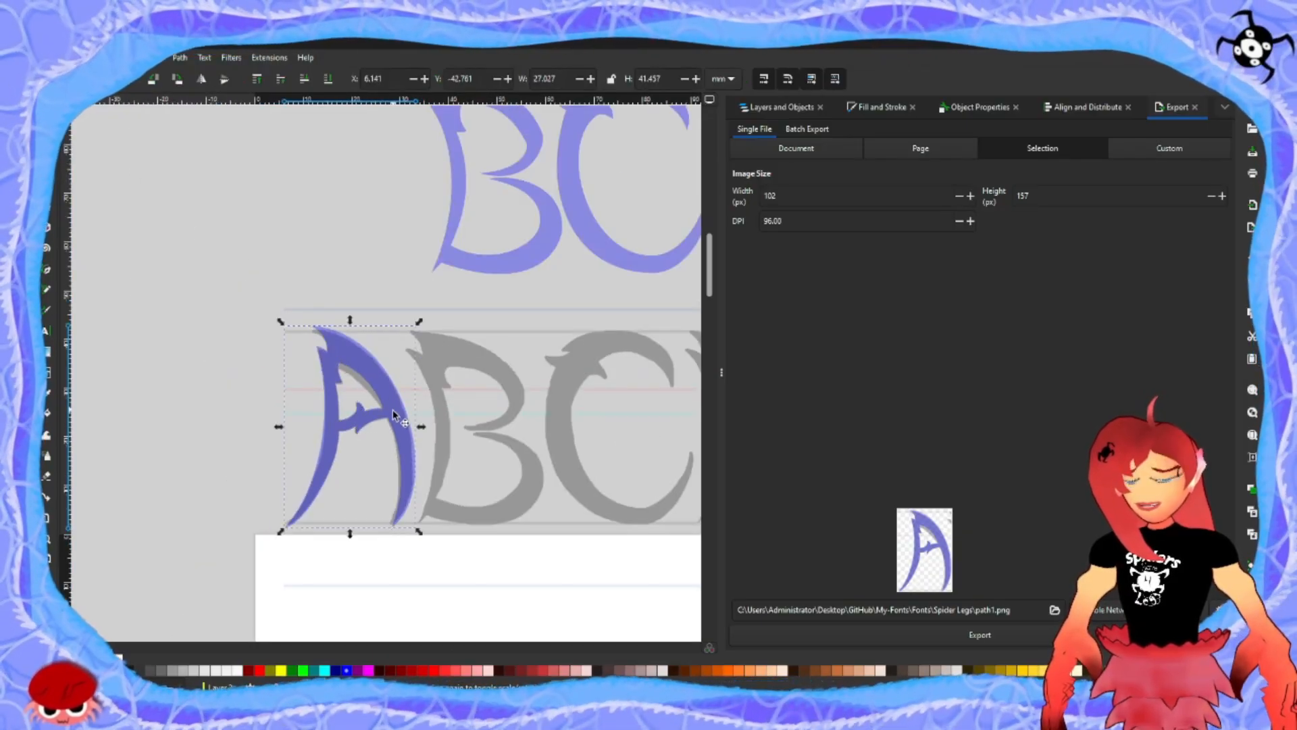
left_click_drag(416, 503, 419, 267)
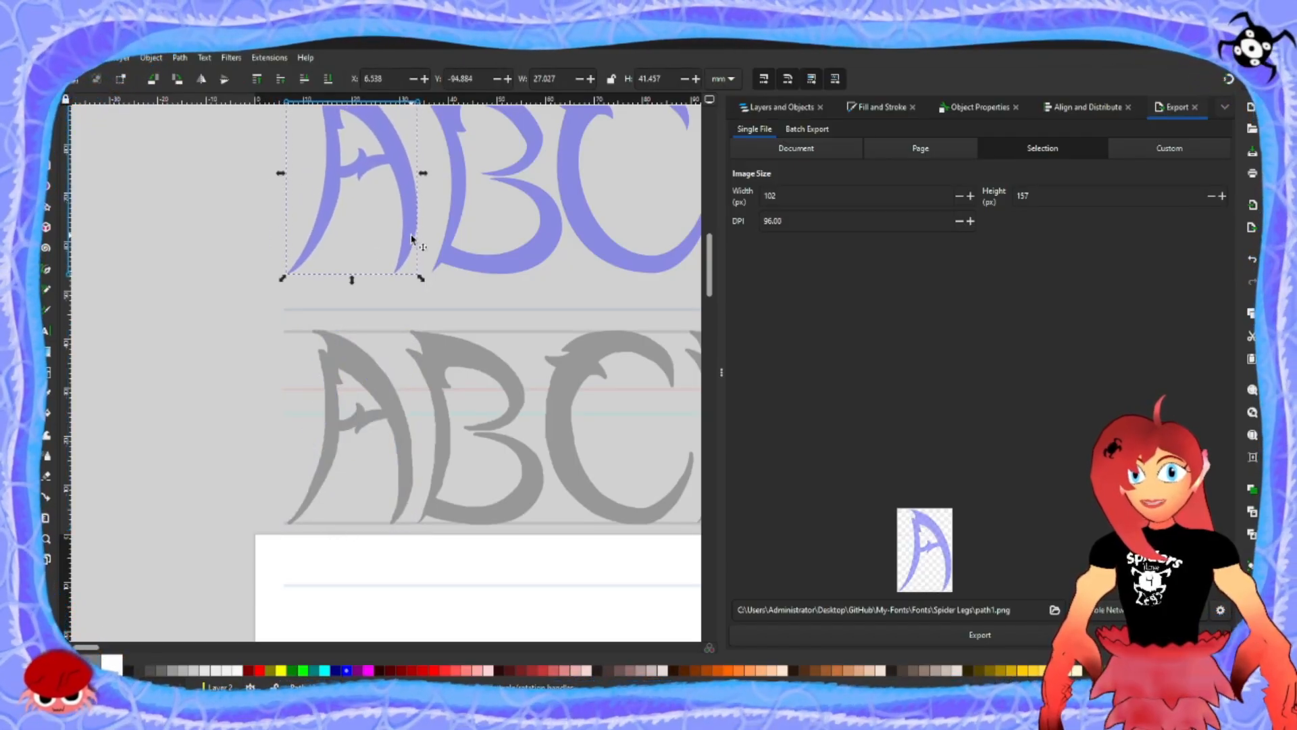
left_click(193, 314)
- Look along the row of traced letters and the matching grey sketches beneath it
scroll(452, 385, "down", 2)
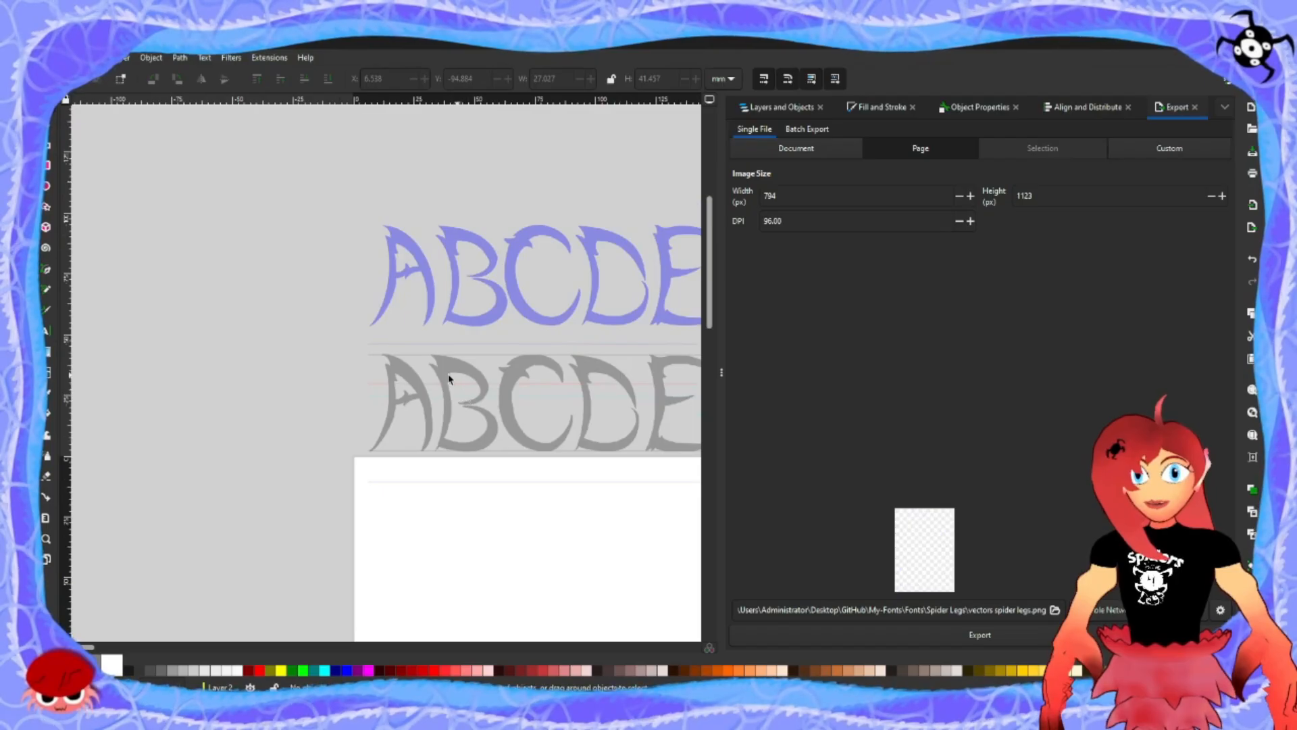
scroll(401, 373, "right", 5)
scroll(401, 373, "right", 15)
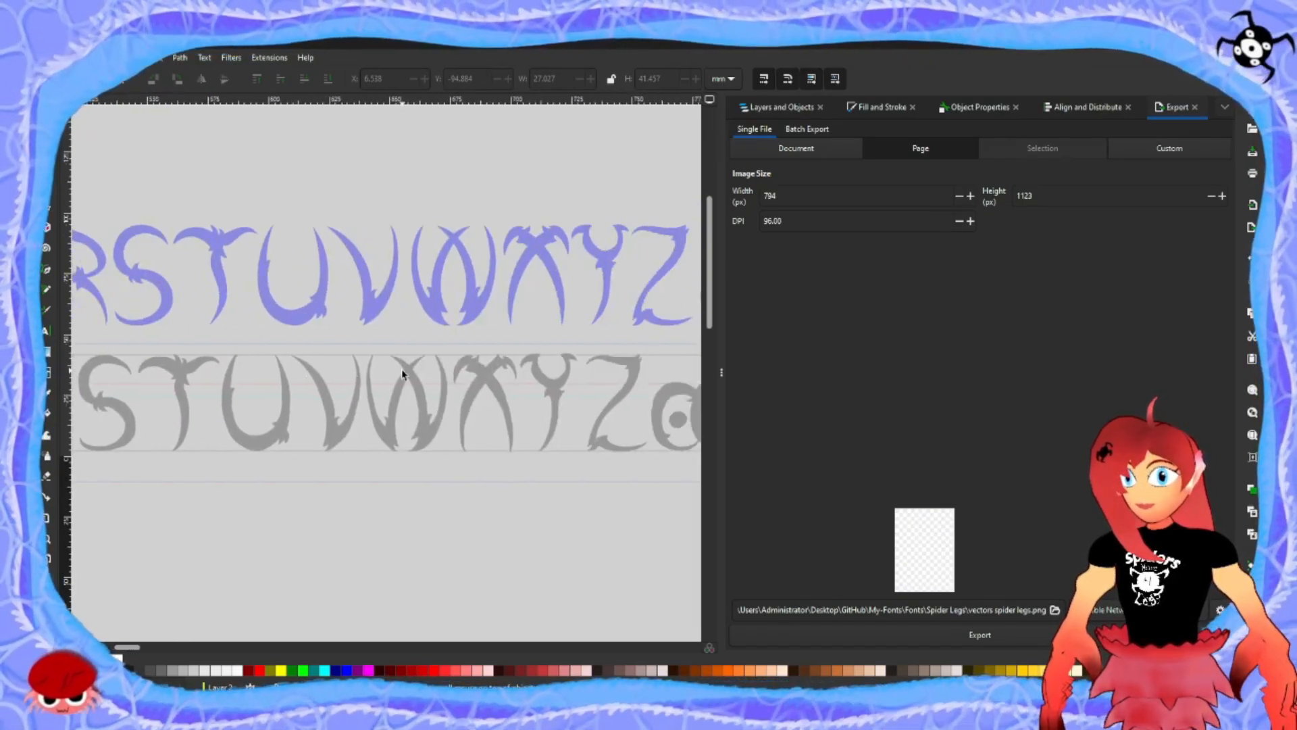
scroll(401, 374, "right", 6)
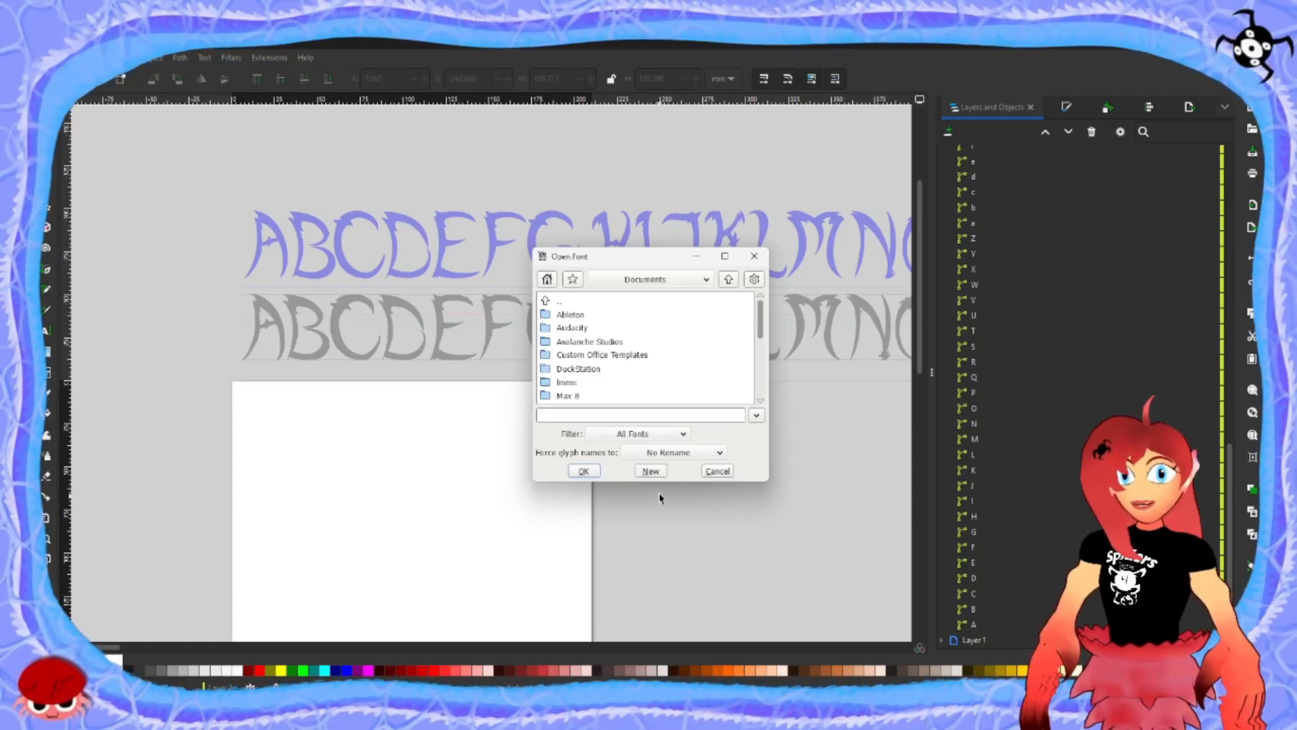
- Create a new empty font in FontForge and bring the basic letter slots into view
left_click(651, 471)
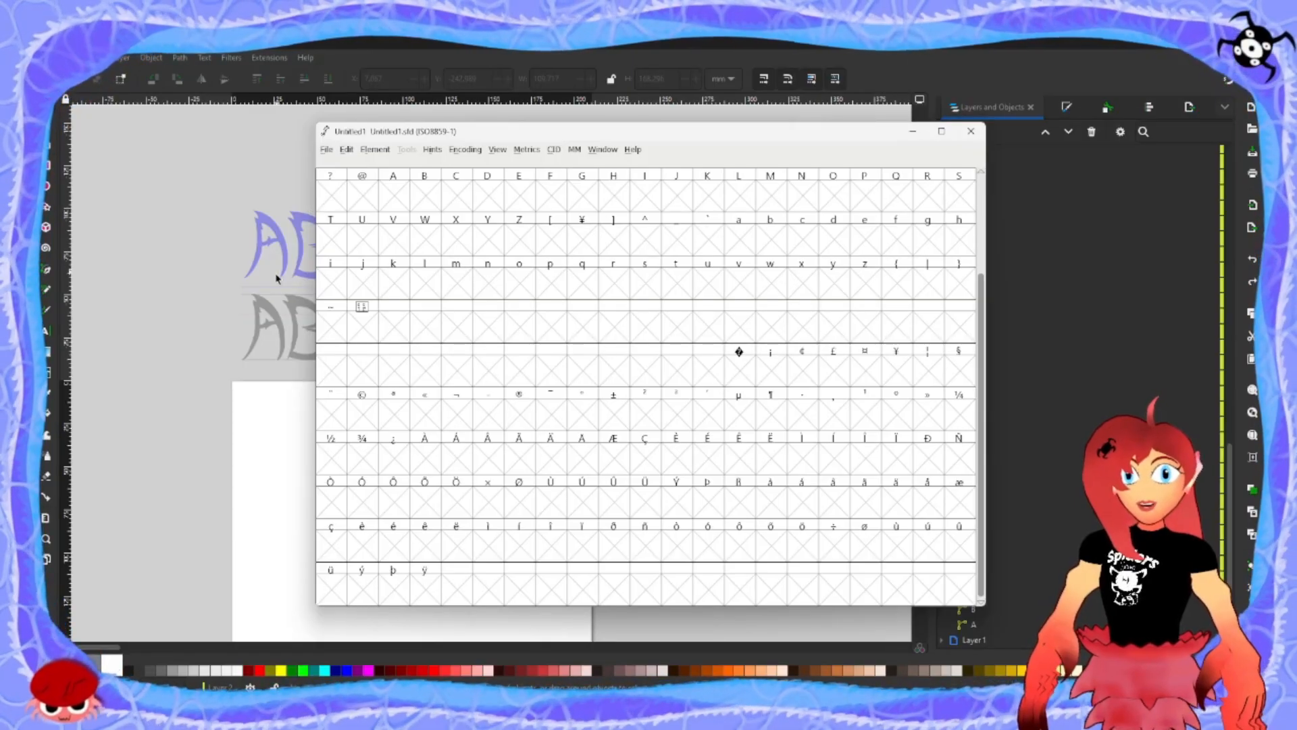
scroll(700, 476, "up", 5)
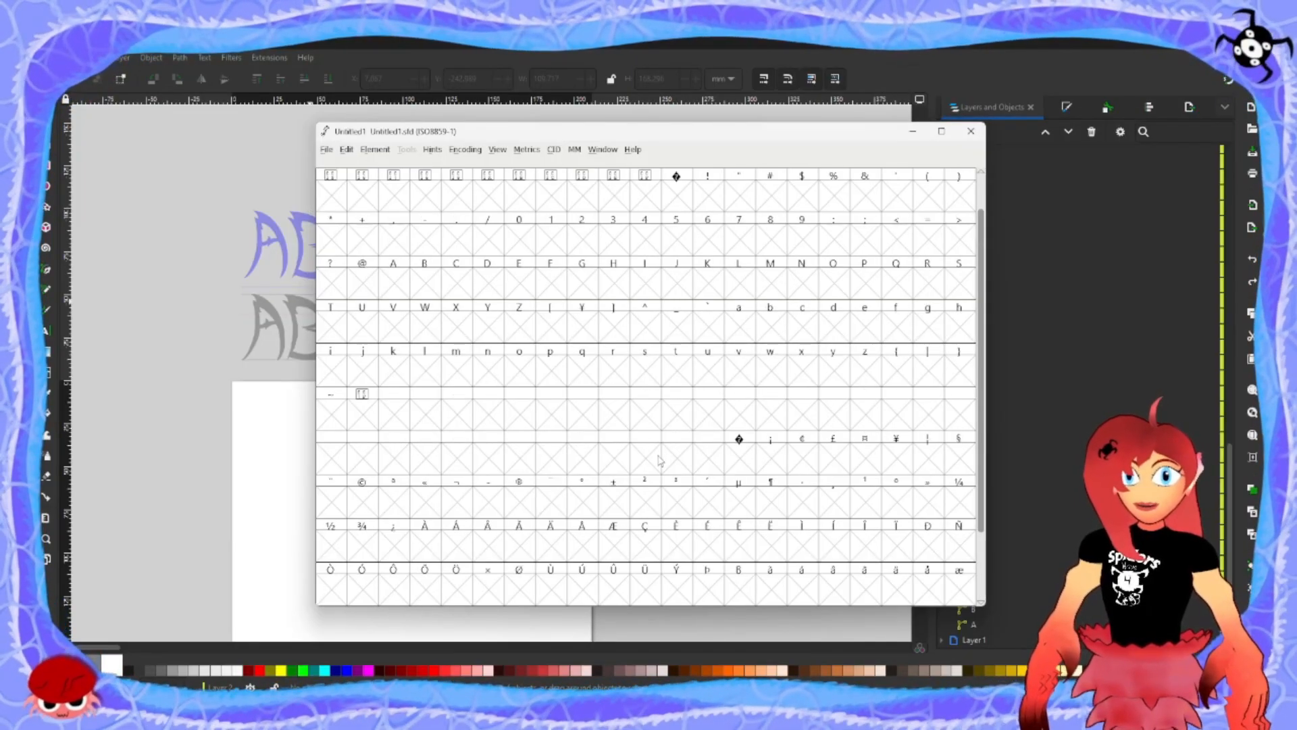
- Copy the traced letter A from Inkscape and paste it into the capital A slot of the new FontForge font
left_click(214, 244)
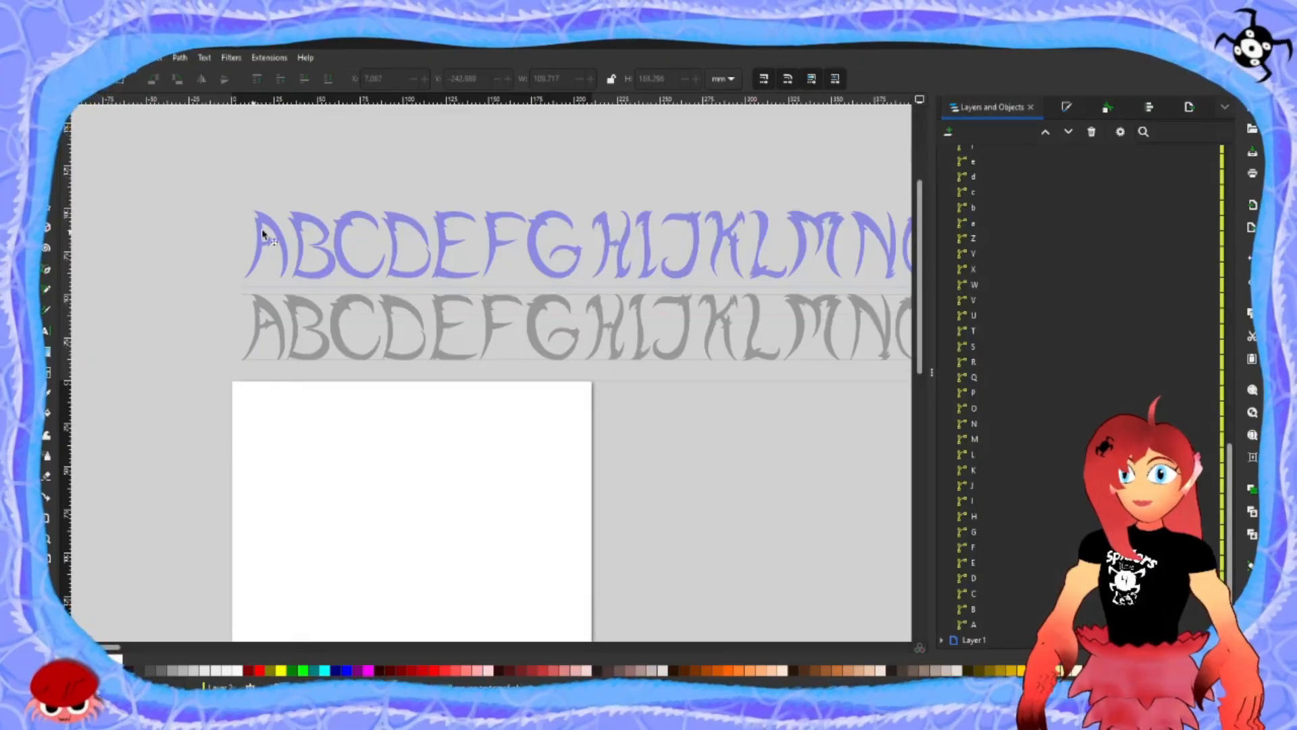
left_click(277, 232)
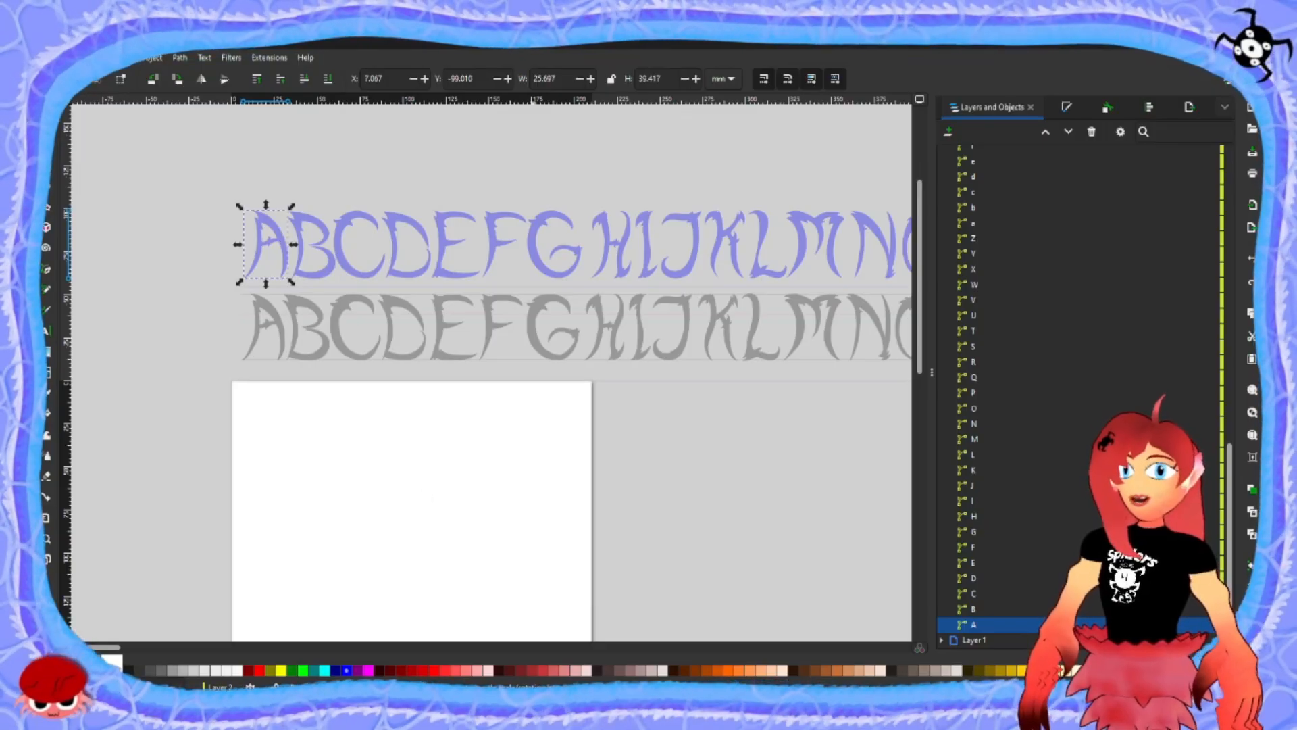
left_click(562, 714)
left_click(391, 328)
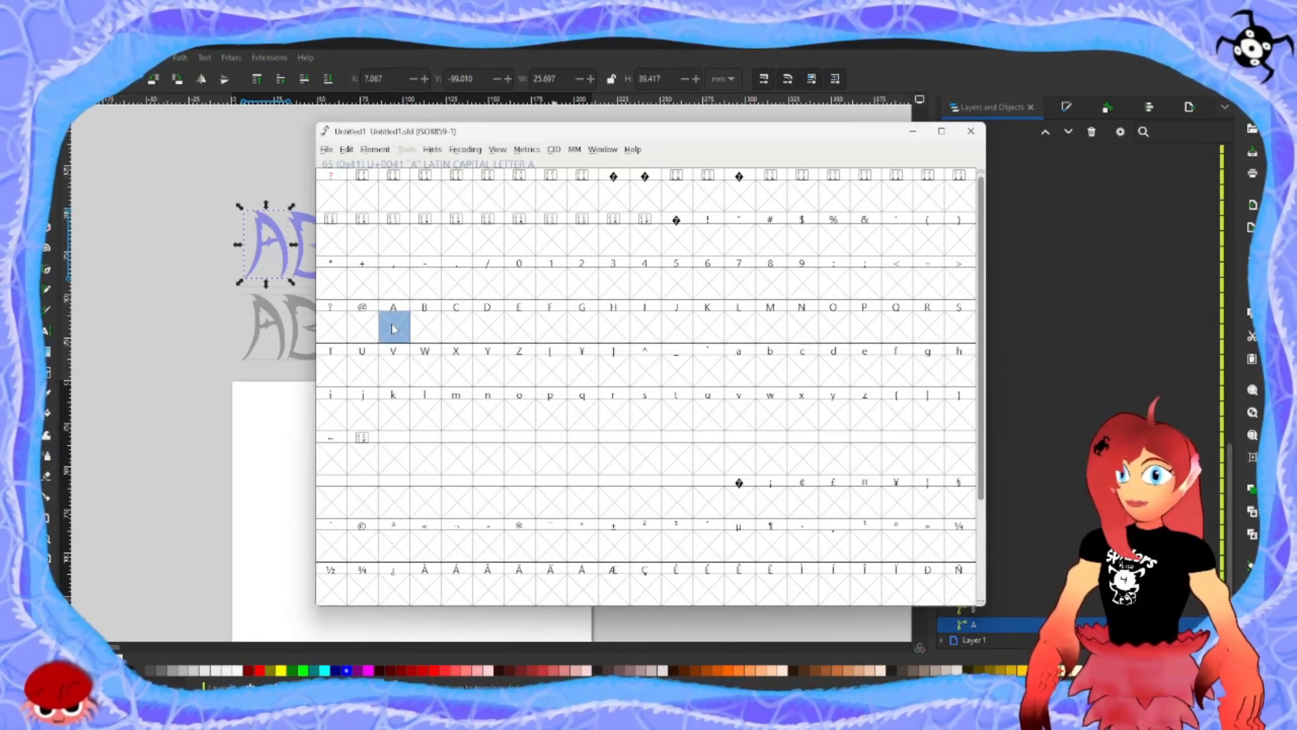
key("ctrl+v")
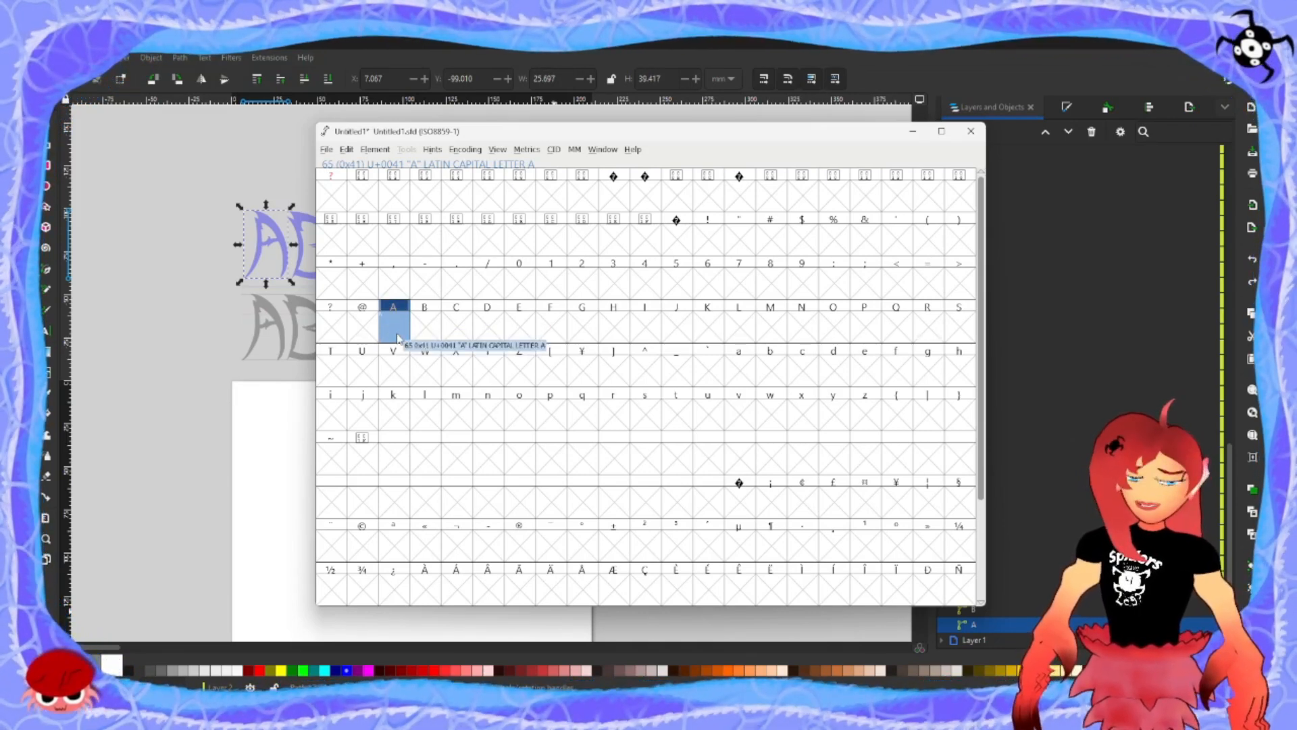
- Open the capital A glyph for outline editing, examine its size against the font's guide lines, and close it
left_click(393, 325)
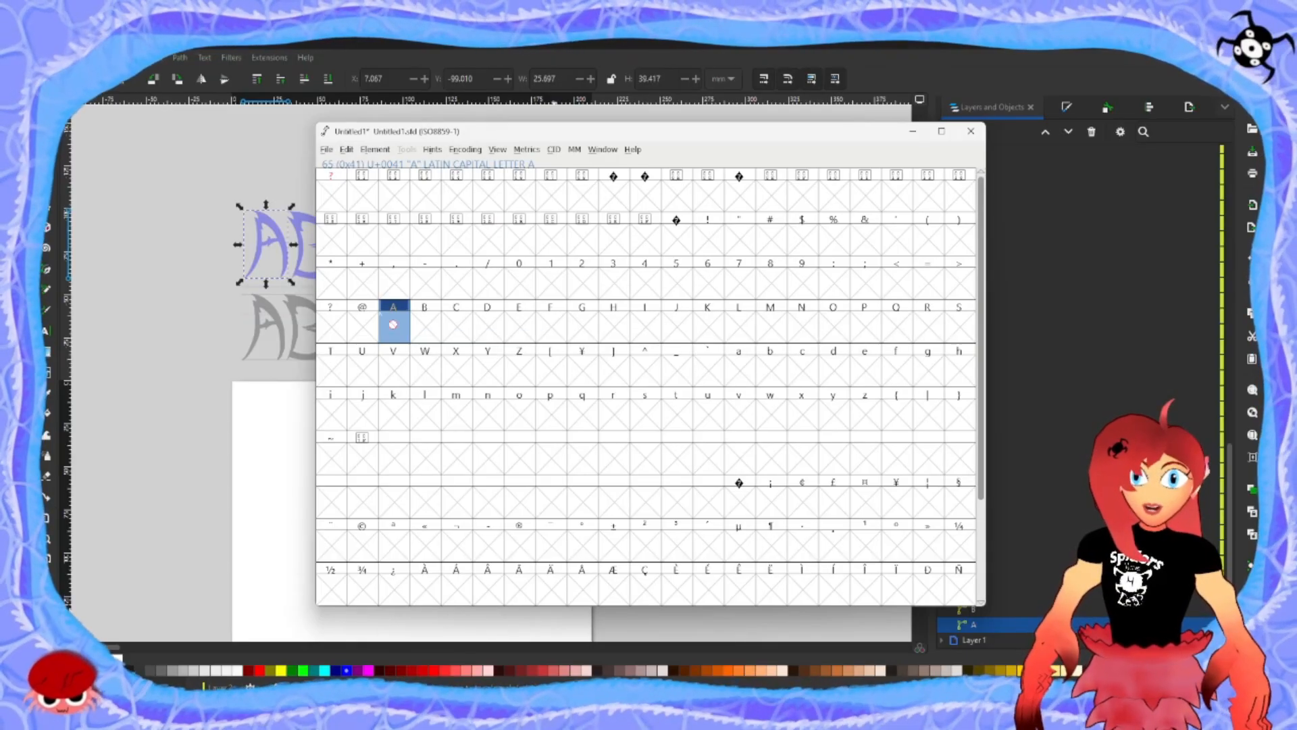
left_click(393, 324)
double_click(394, 325)
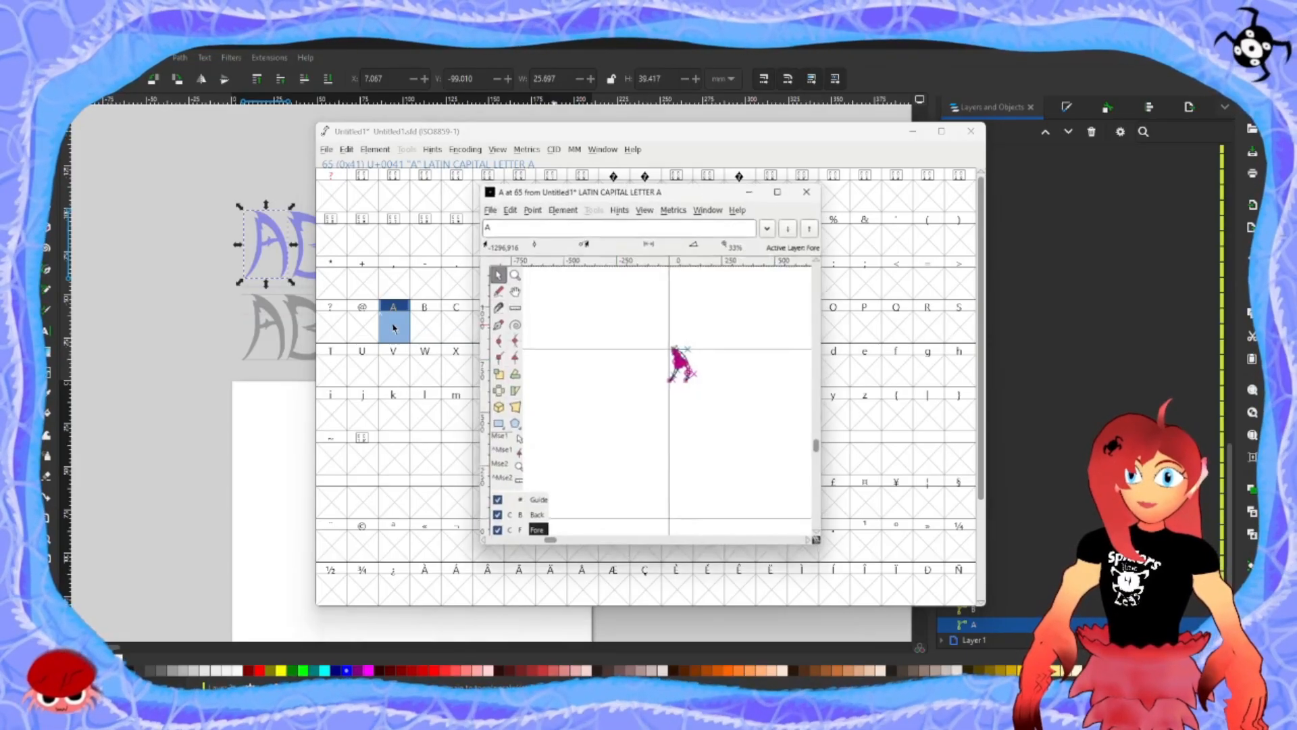
scroll(688, 435, "up", 2)
scroll(692, 436, "down", 3)
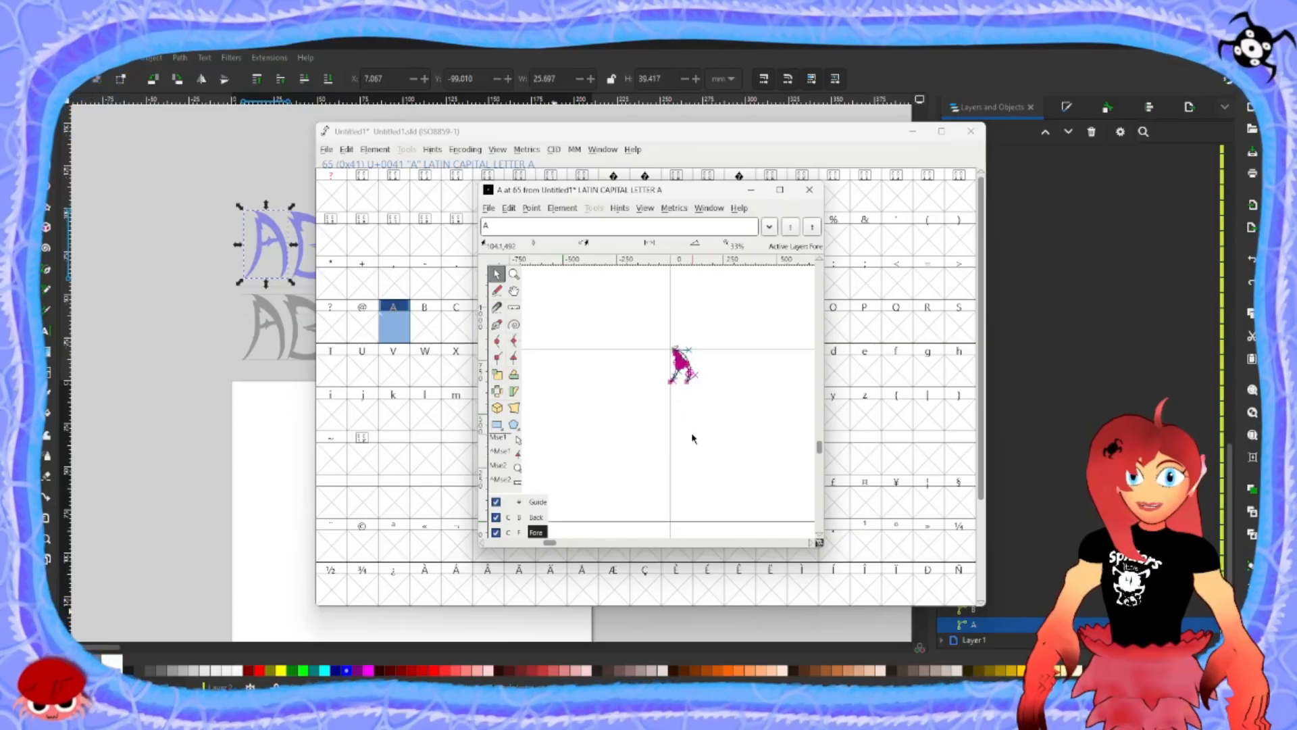
scroll(753, 417, "up", 1)
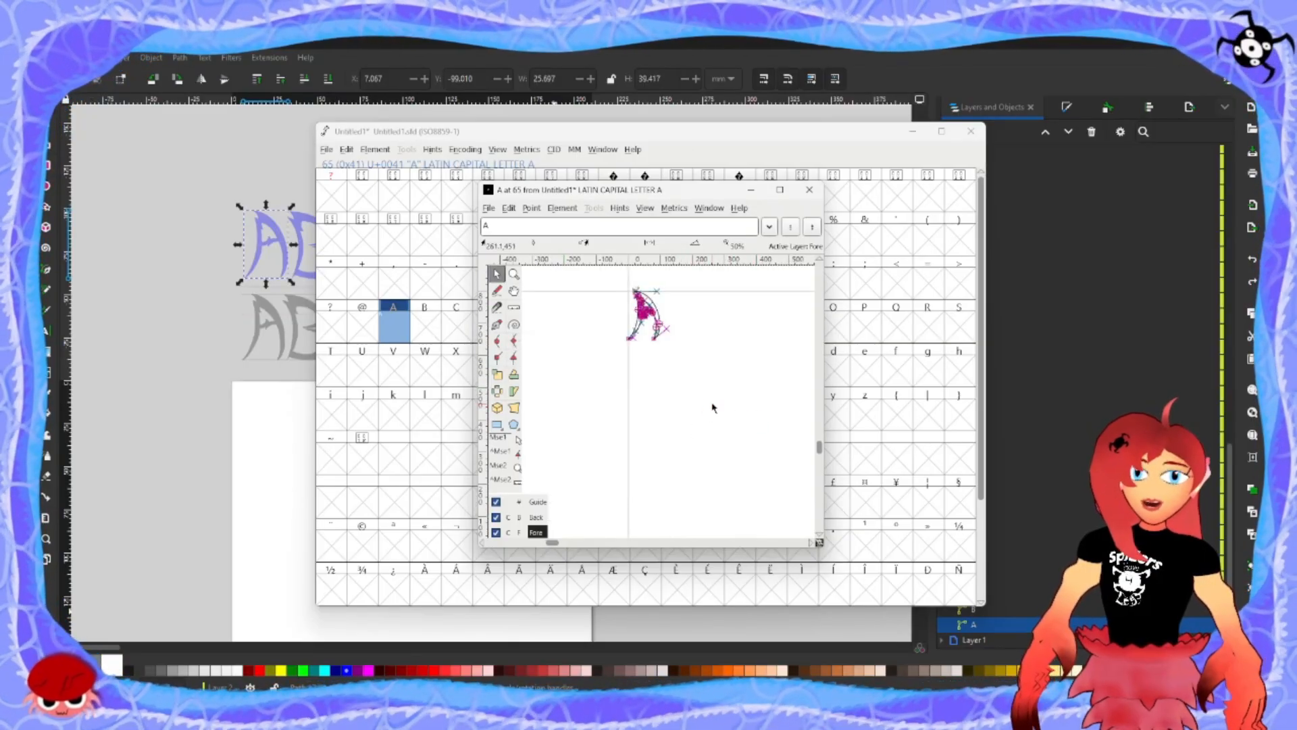
scroll(712, 408, "down", 2)
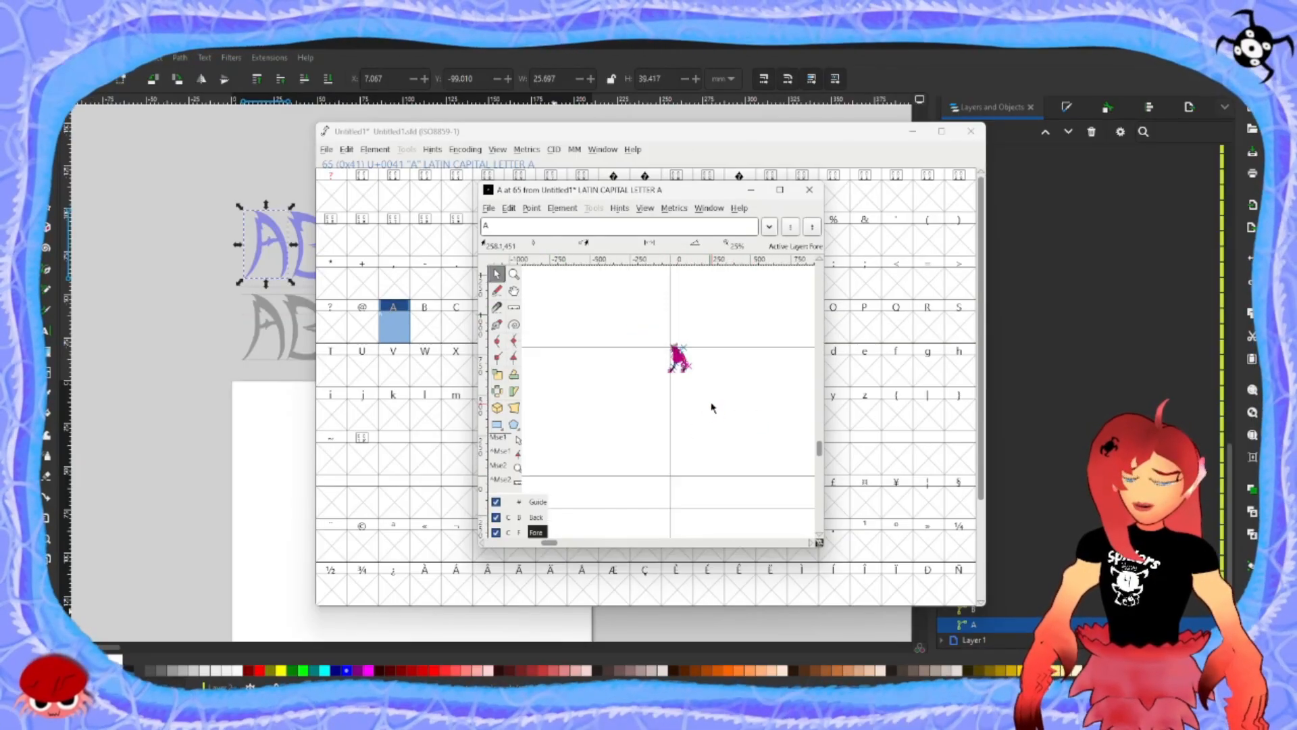
scroll(713, 405, "right", 2)
left_click_drag(653, 396, 588, 333)
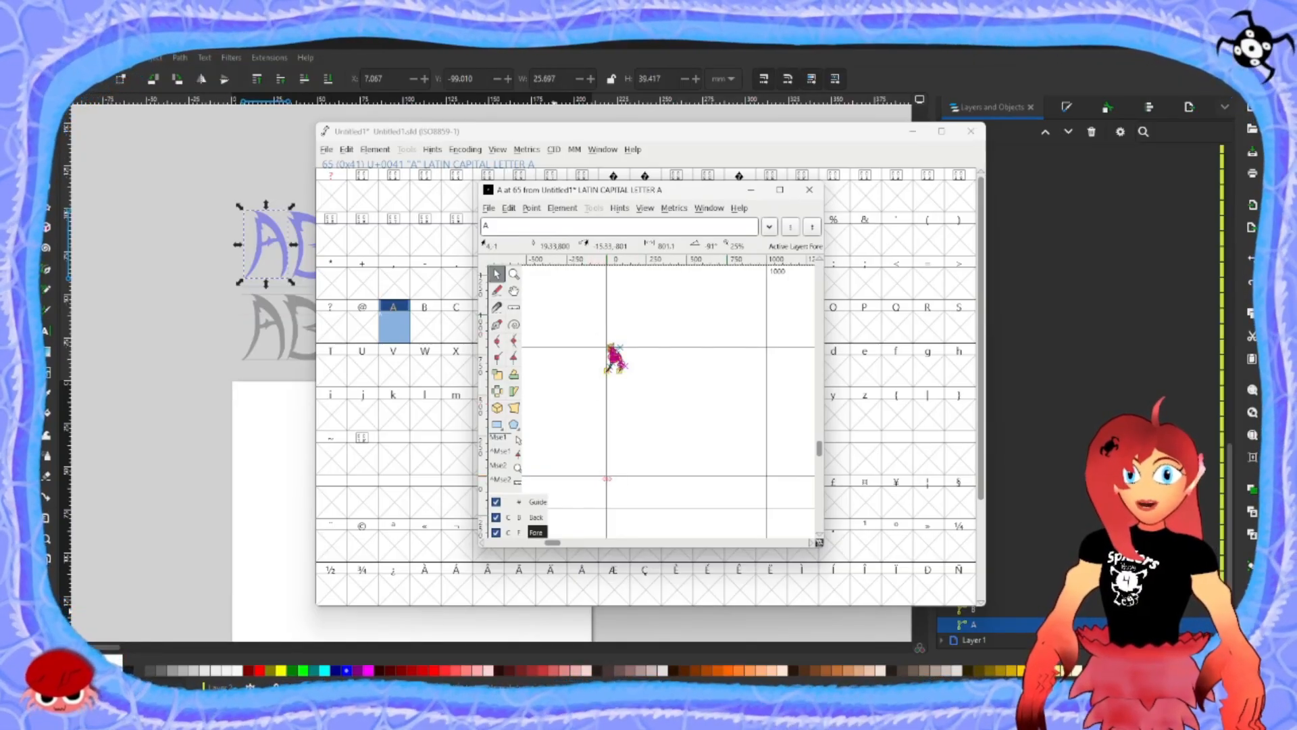
left_click(814, 194)
- Return to Inkscape and select the entire row of traced characters, adding the two left-out objects in Layer 2 to the selection
left_click(913, 132)
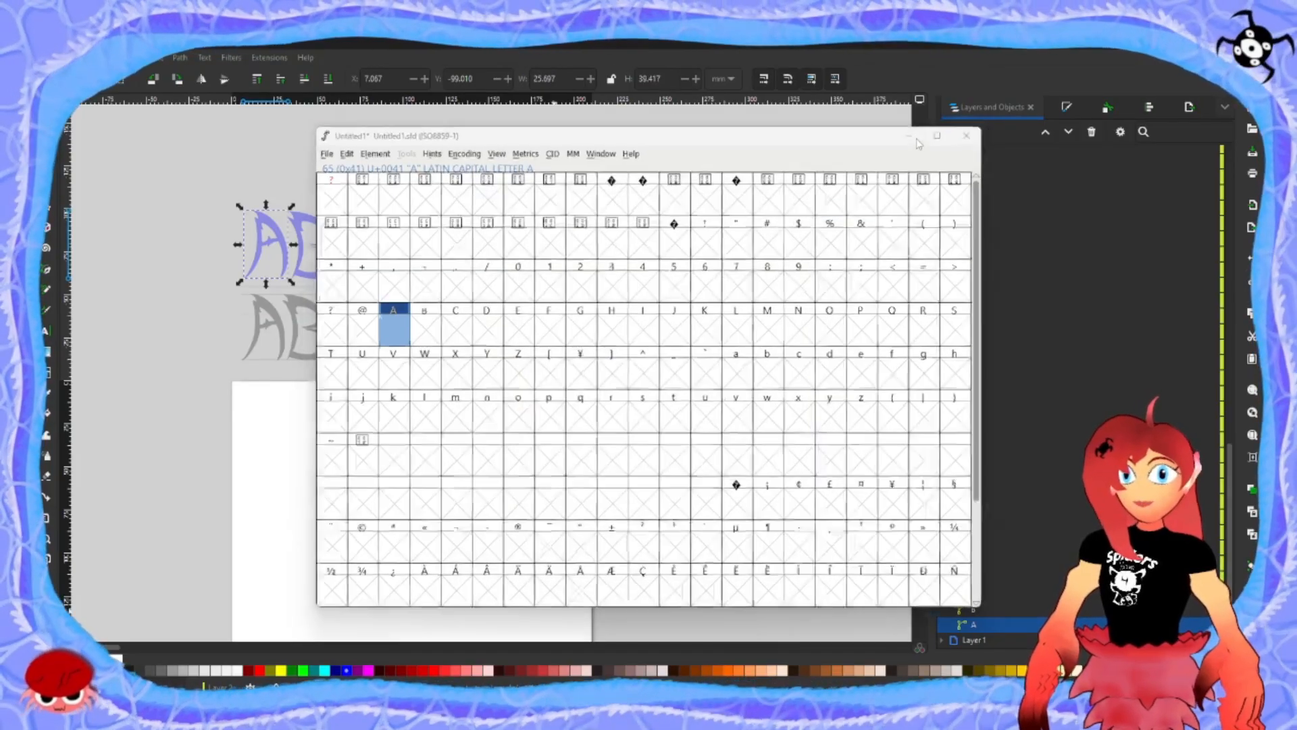
scroll(329, 303, "down", 5)
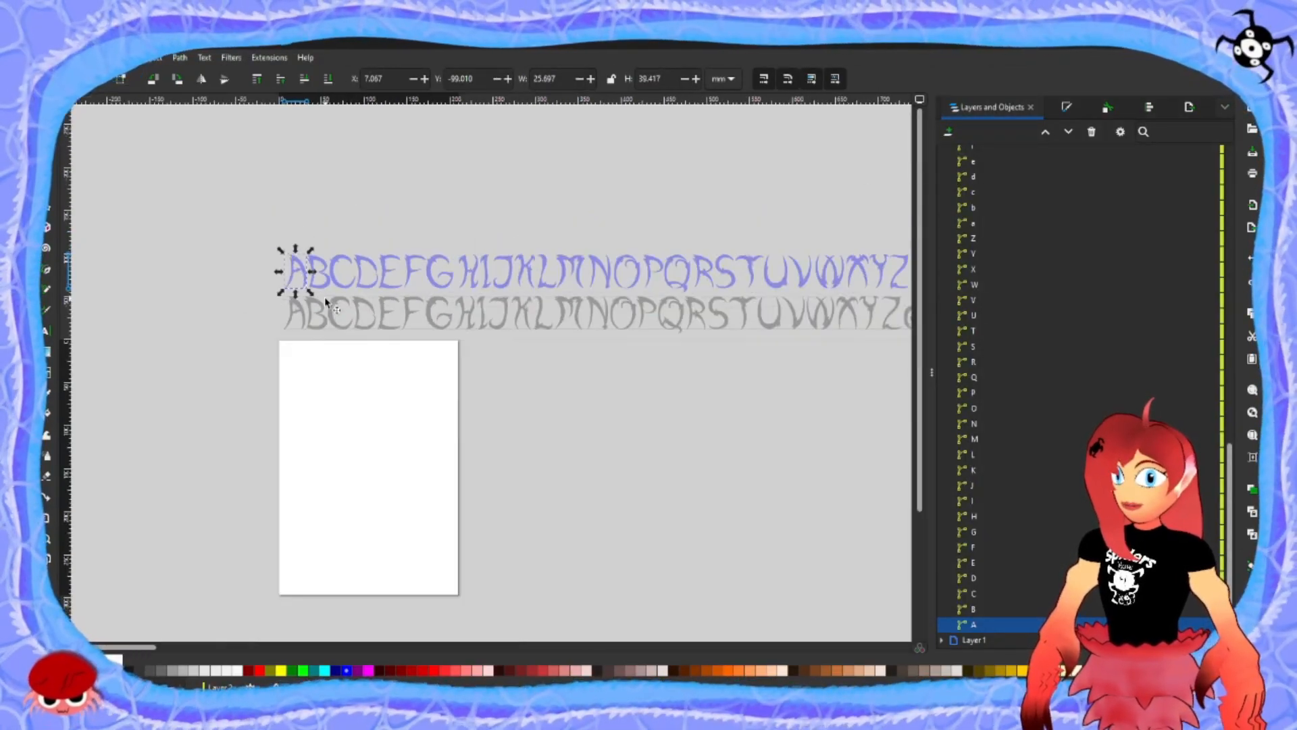
left_click_drag(714, 275, 303, 302)
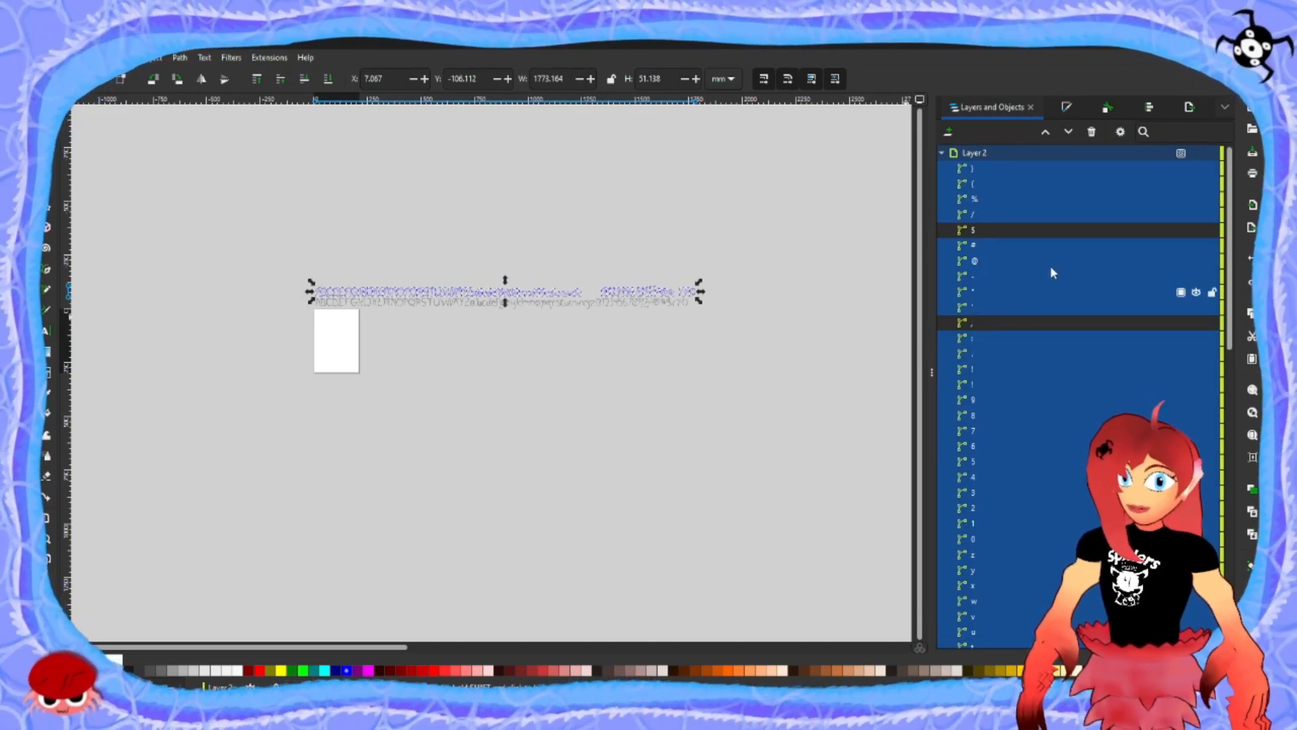
left_click(1021, 230, "ctrl")
left_click(1011, 322, "ctrl")
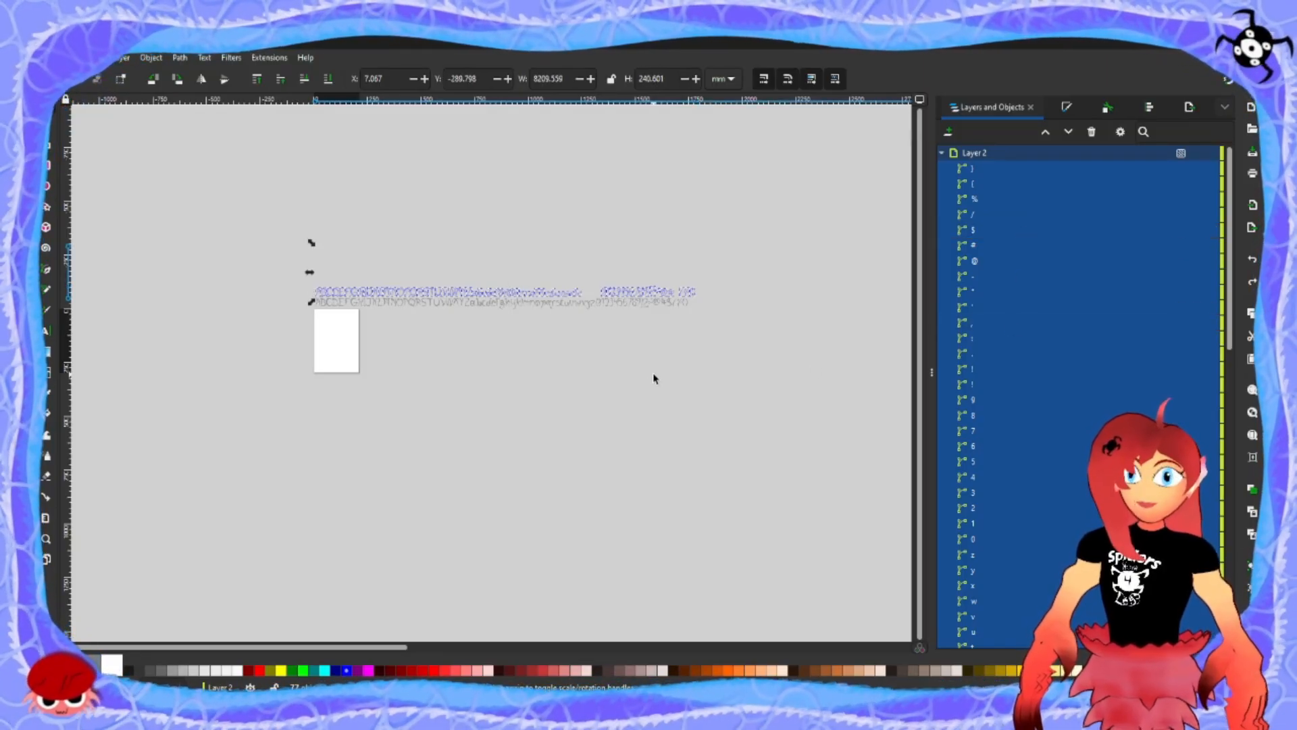
- Enlarge all the selected traced characters together to about 12250 mm wide and deselect them
scroll(733, 362, "down", 4, "ctrl")
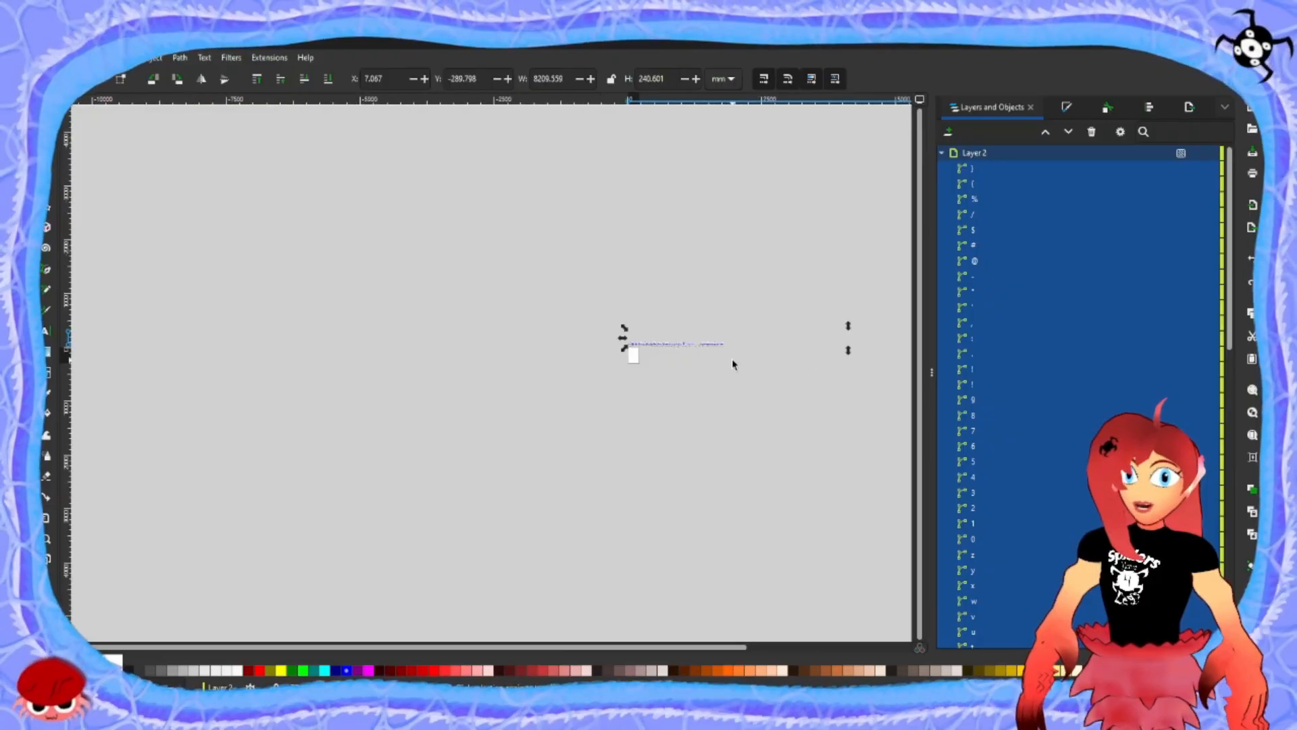
scroll(733, 363, "up", 4, "ctrl")
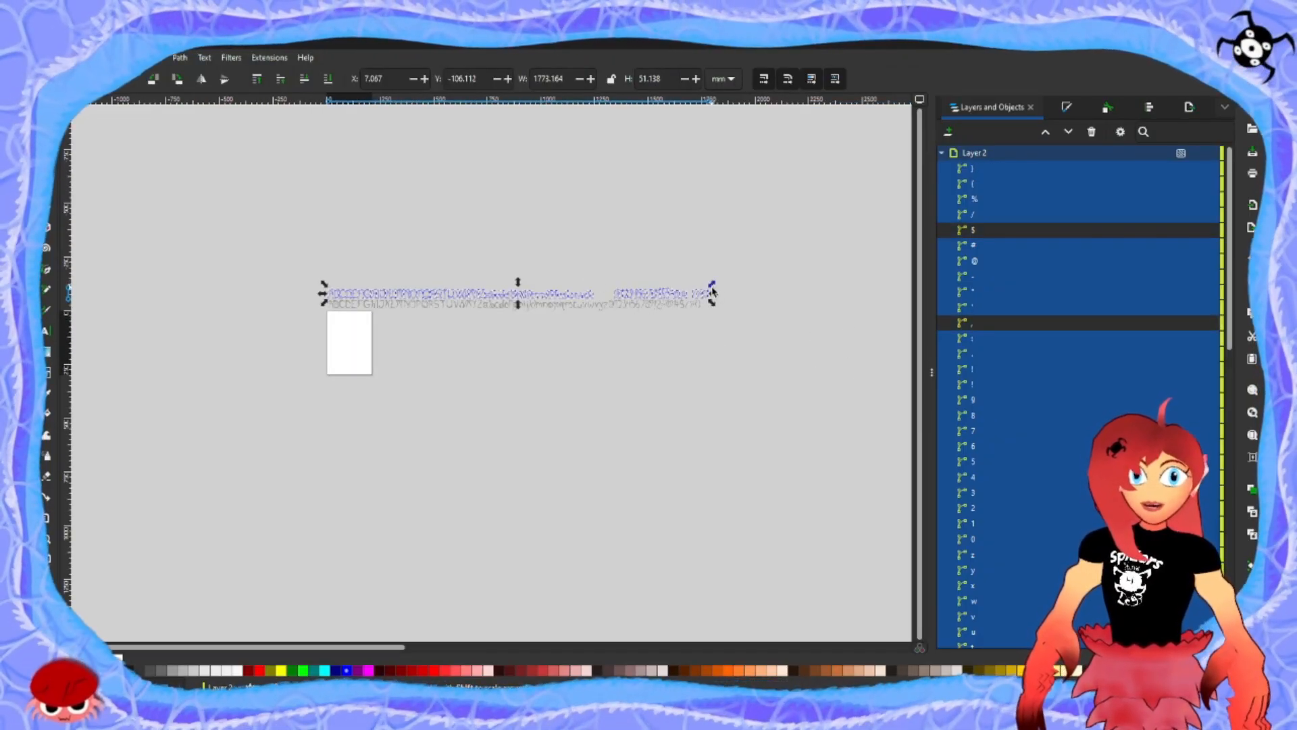
left_click_drag(712, 291, 917, 203)
left_click_drag(909, 206, 870, 212)
left_click_drag(676, 643, 111, 643)
left_click(282, 517)
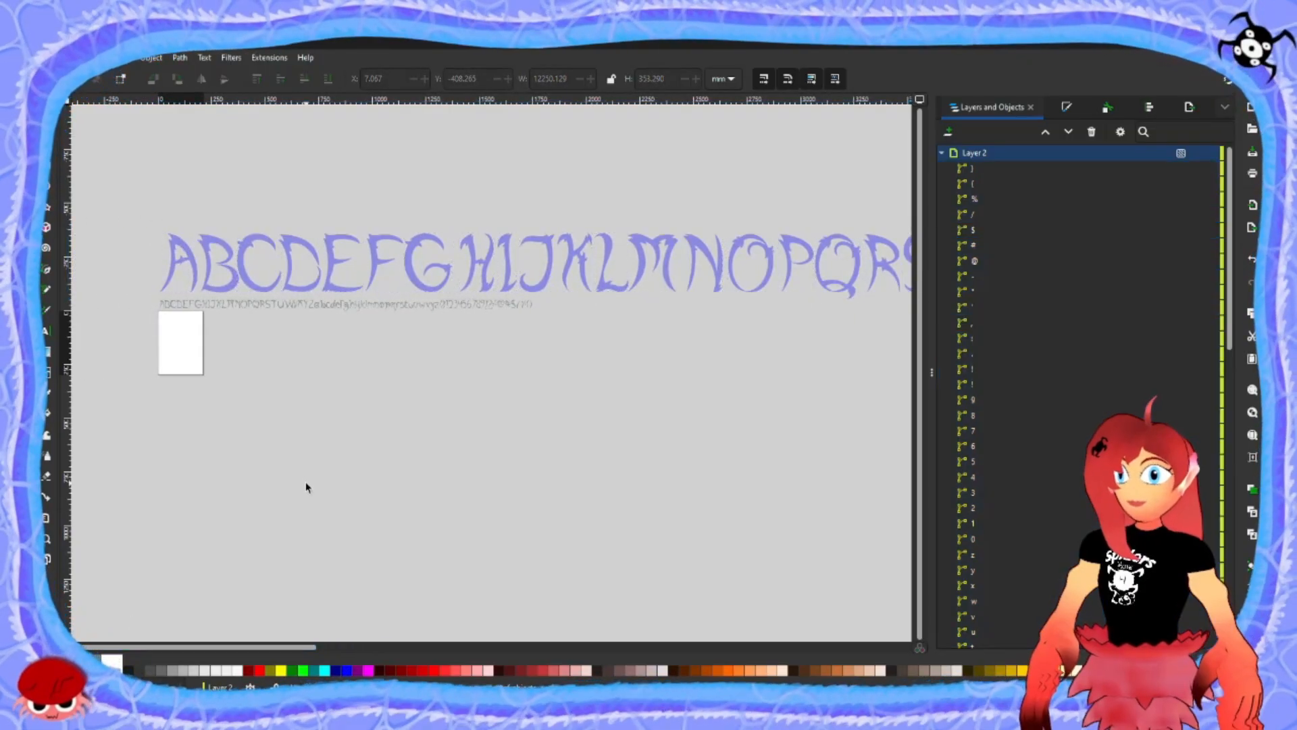
- Copy the enlarged letter A into FontForge's capital A slot, check its outline against the font's guide lines, and return to Inkscape
left_click(182, 247)
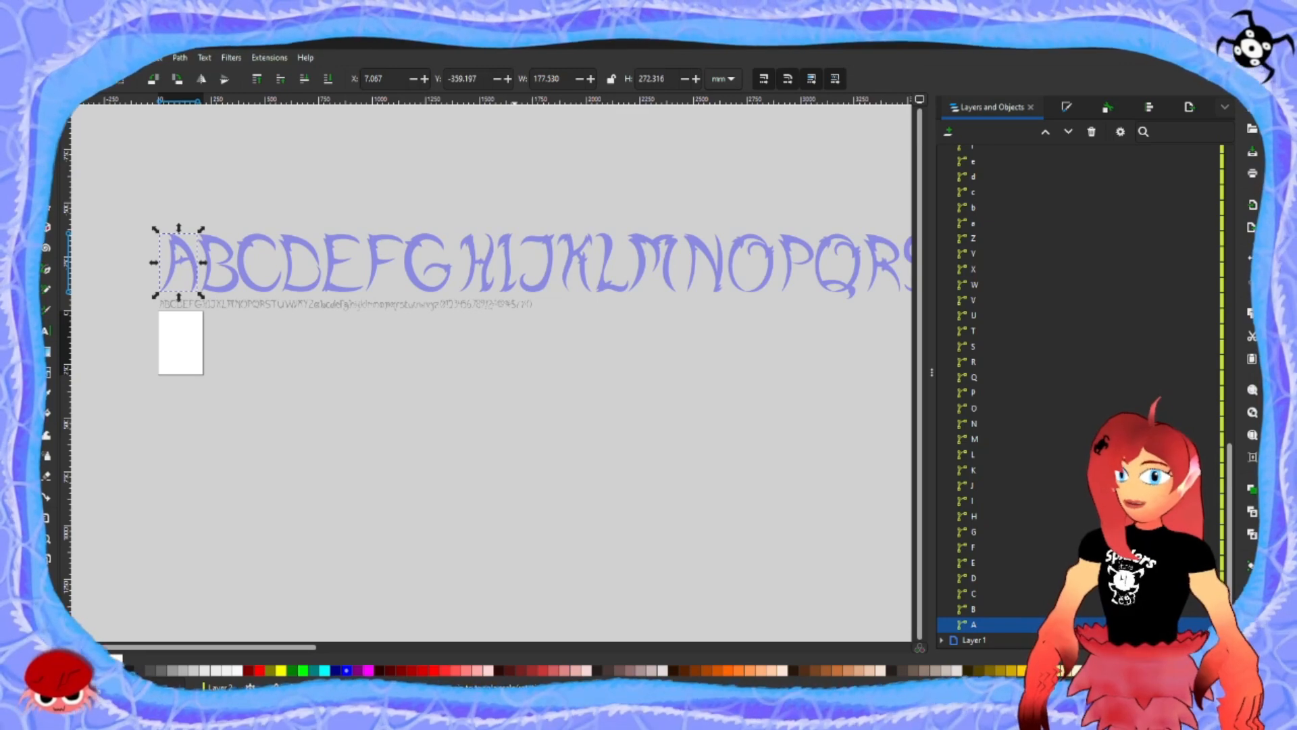
left_click(538, 713)
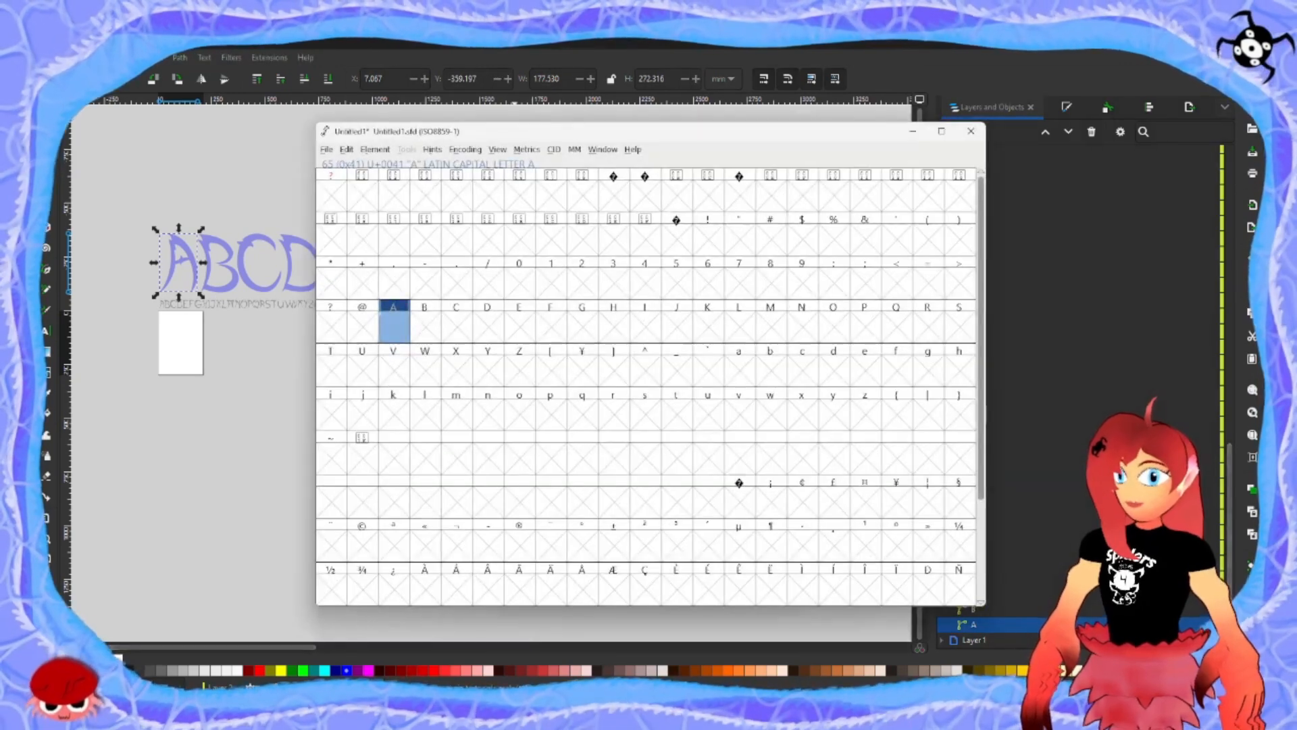
double_click(397, 333)
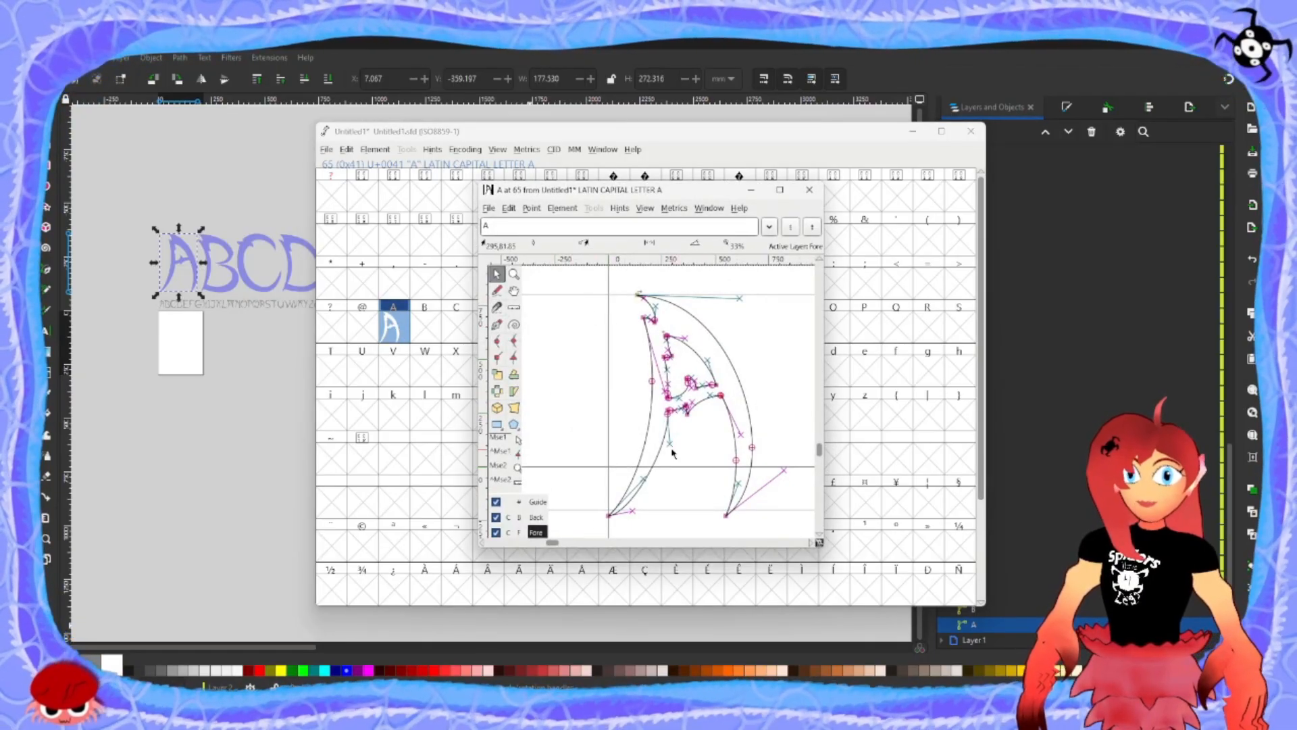
left_click(809, 190)
left_click(971, 131)
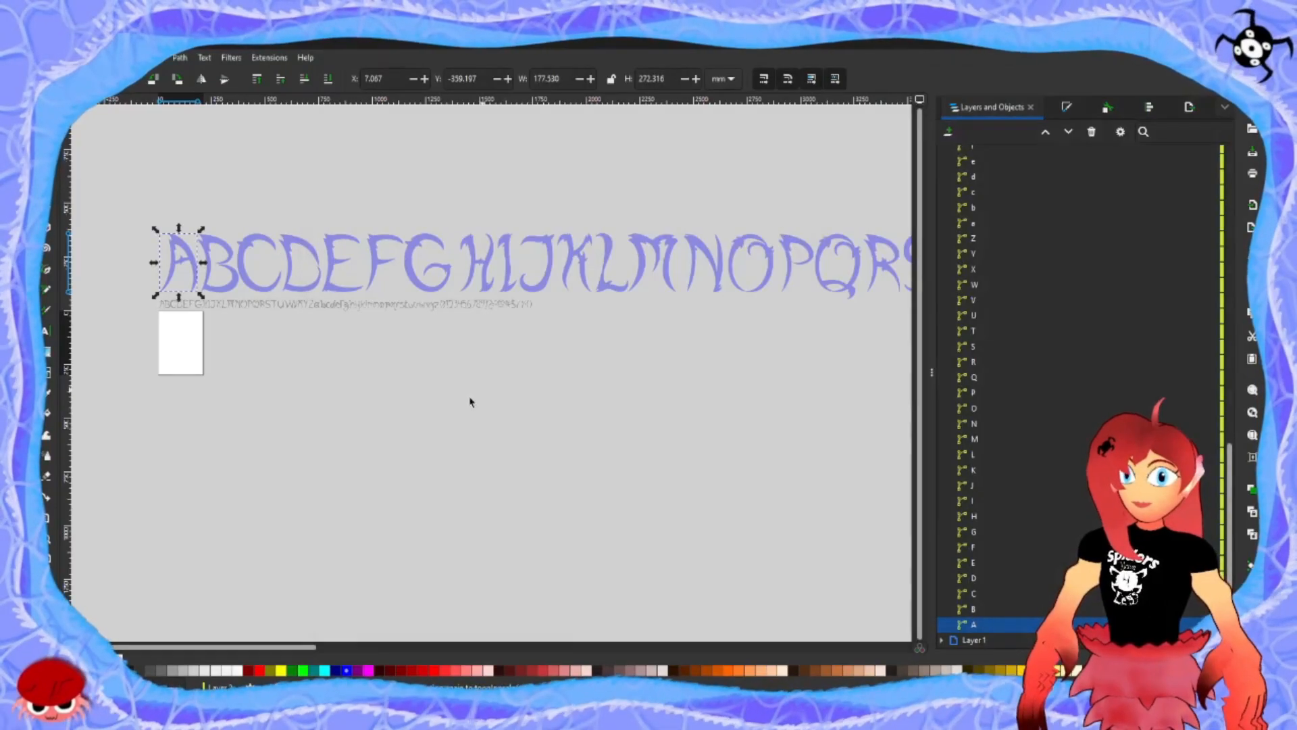
- Replace the enlargement with a smaller one that makes the A about 126 mm wide, and paste that A into FontForge's capital A glyph
left_click(390, 416)
key("ctrl+z")
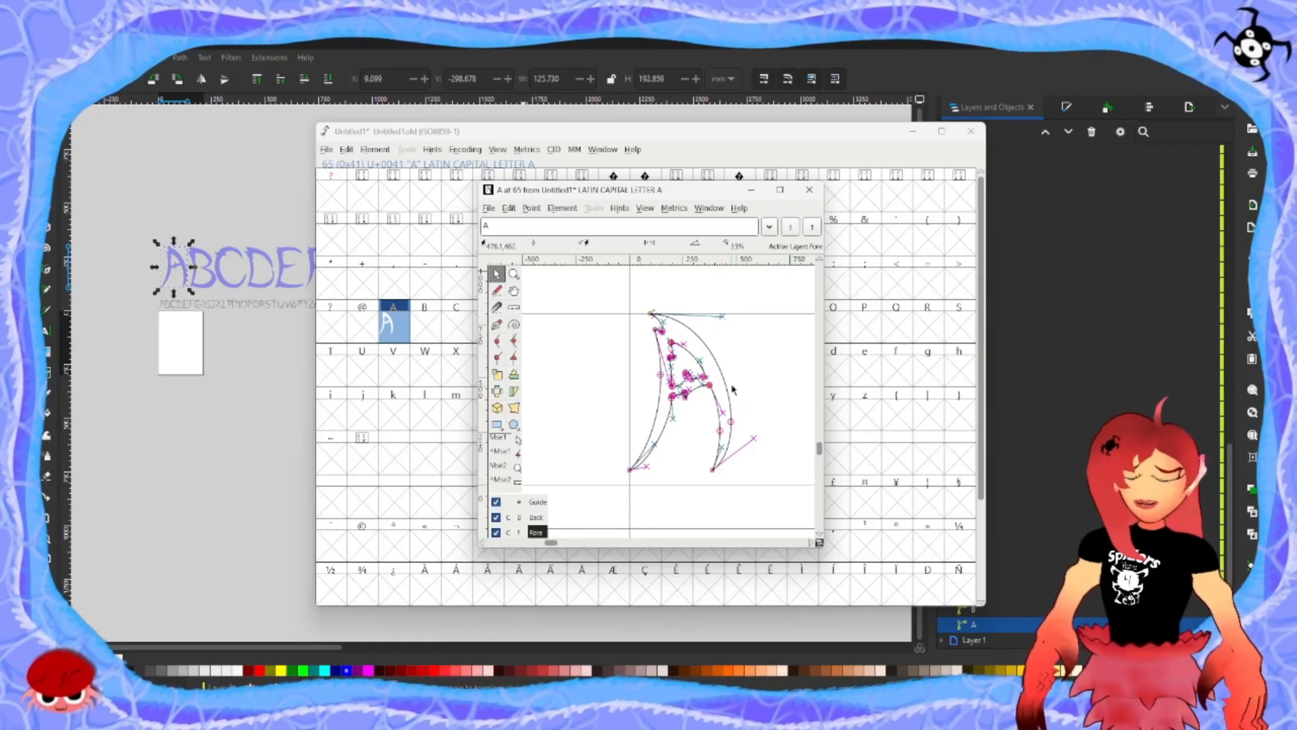
- Select every point of the capital A outline and move the letter down until its feet rest on the baseline
left_click_drag(768, 297, 593, 505)
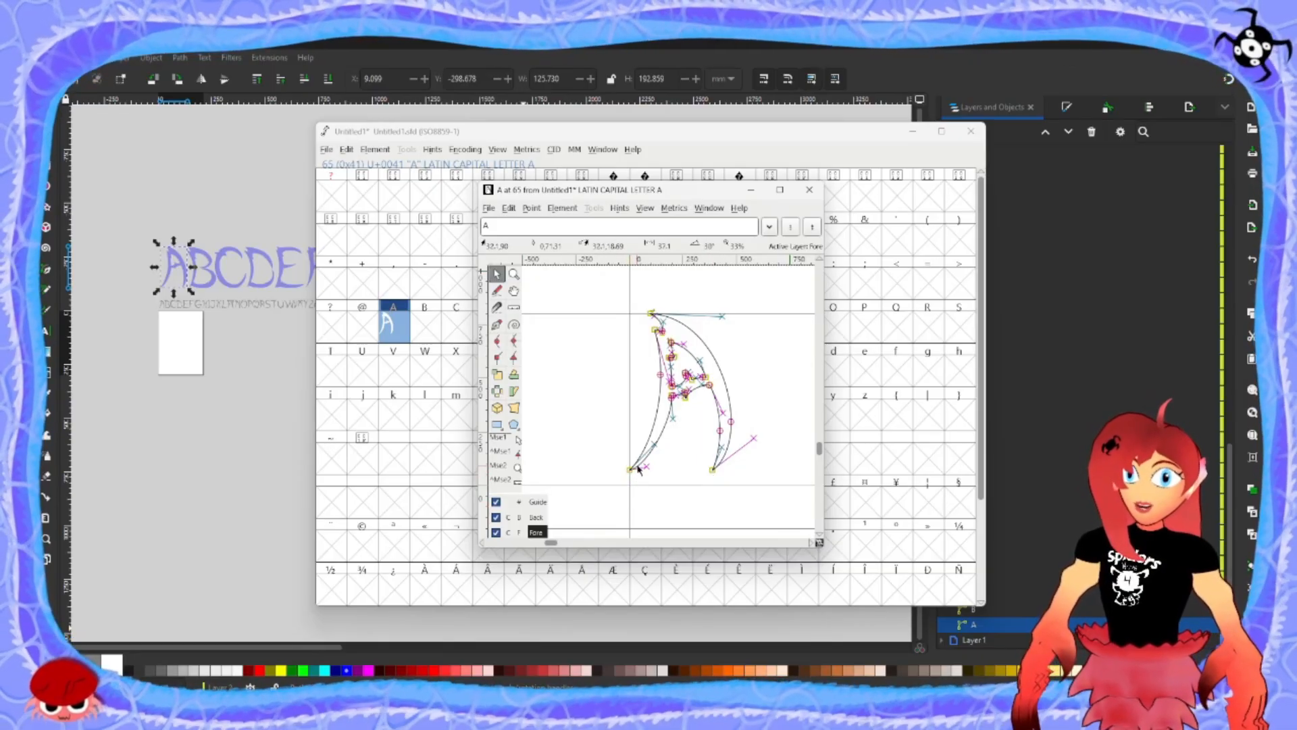
left_click_drag(631, 471, 630, 472)
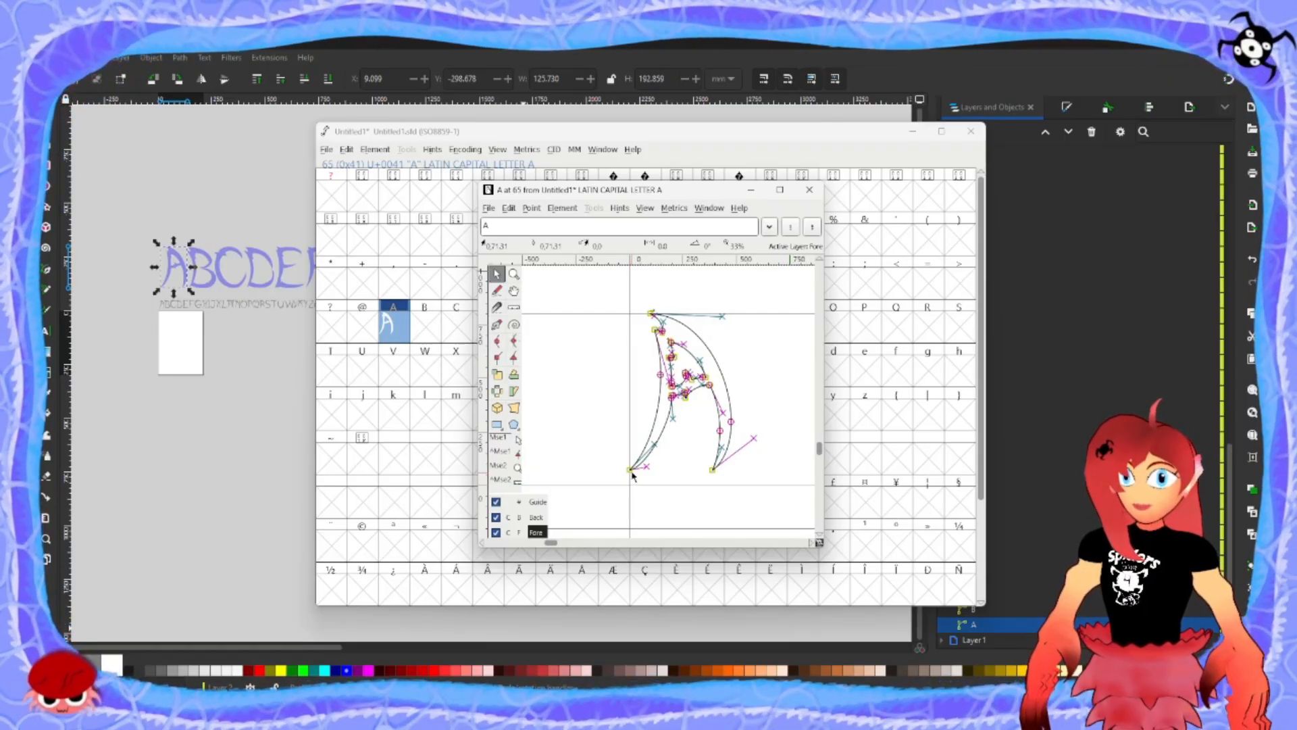
left_click_drag(768, 280, 599, 507)
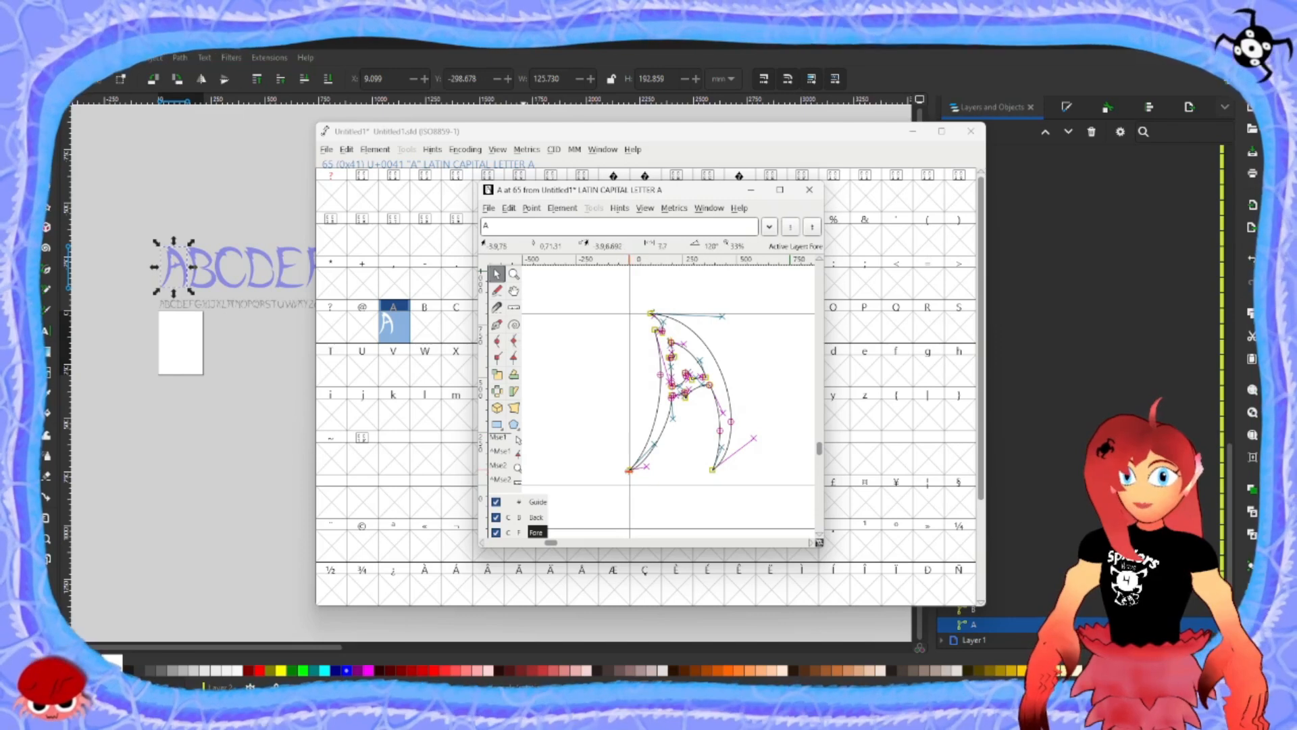
left_click_drag(630, 475, 632, 488)
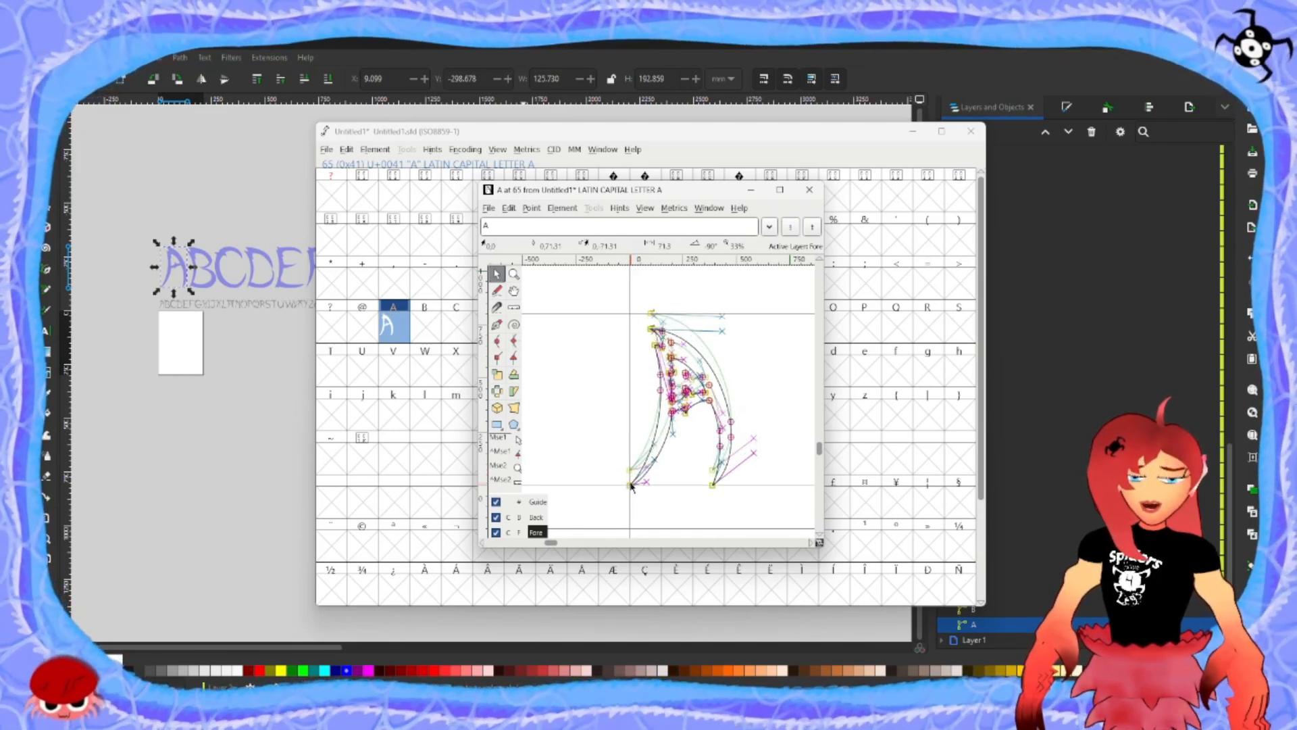
left_click_drag(632, 487, 631, 487)
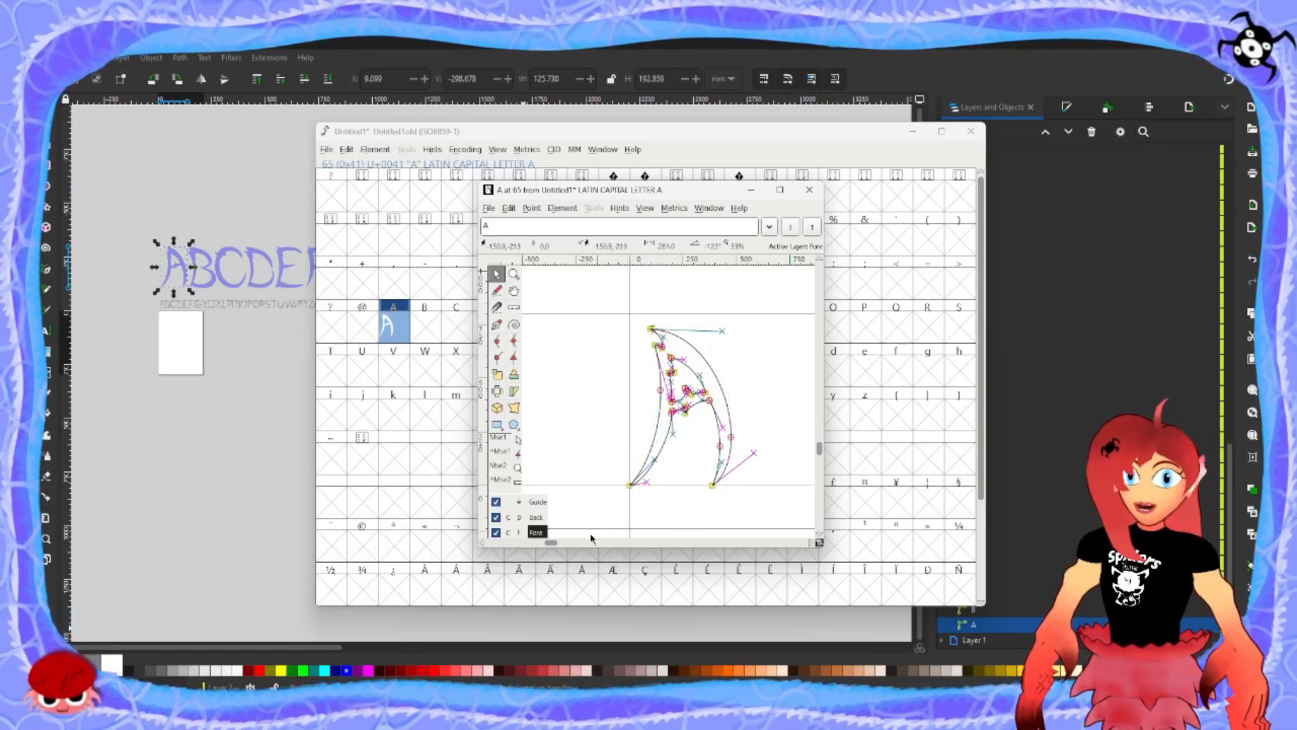
- Reduce the capital A's advance width to 487, close the glyph and save the font
left_click_drag(554, 543, 558, 545)
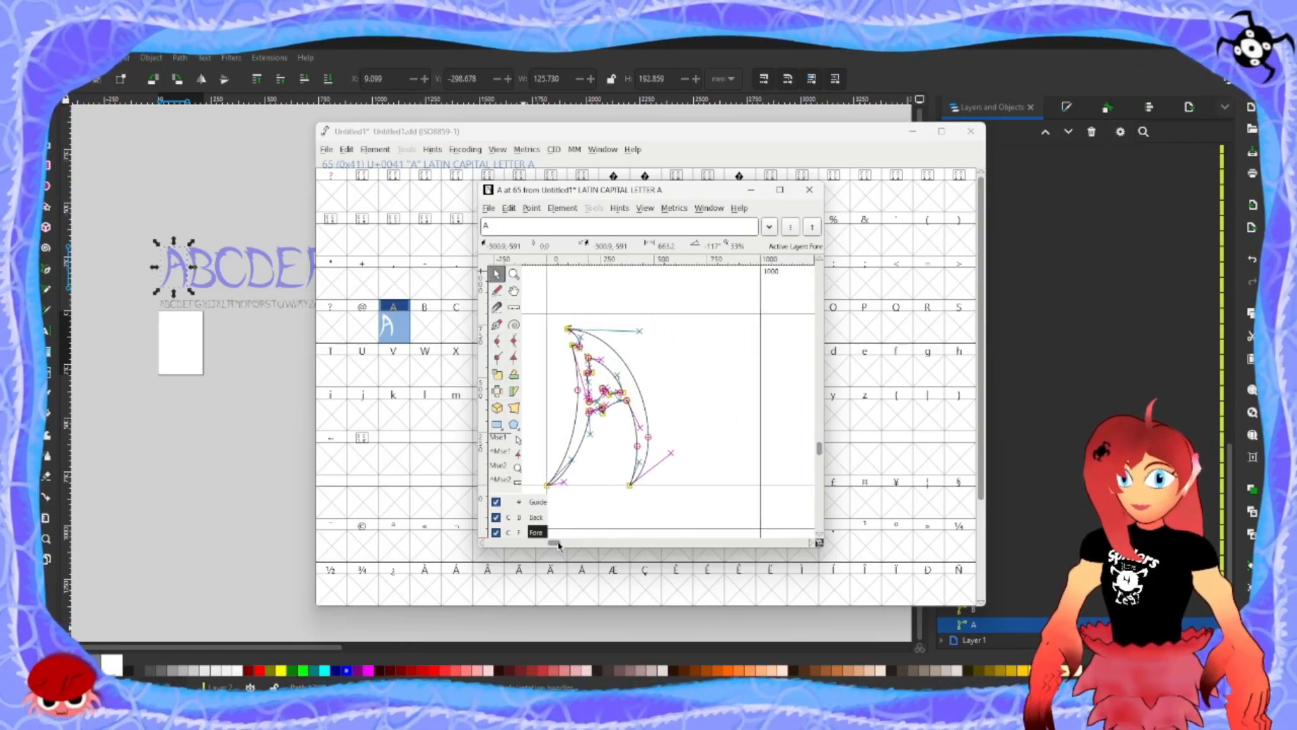
left_click(760, 390)
left_click_drag(760, 390, 649, 436)
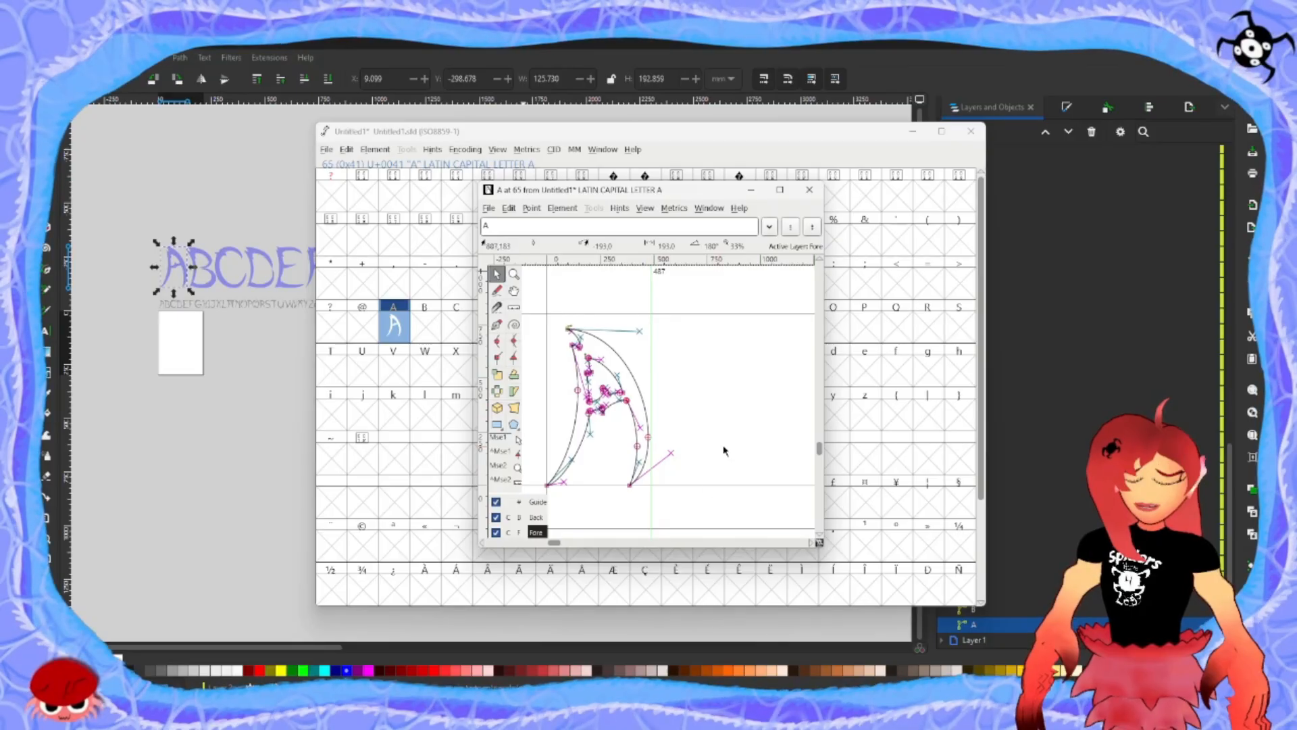
left_click(809, 190)
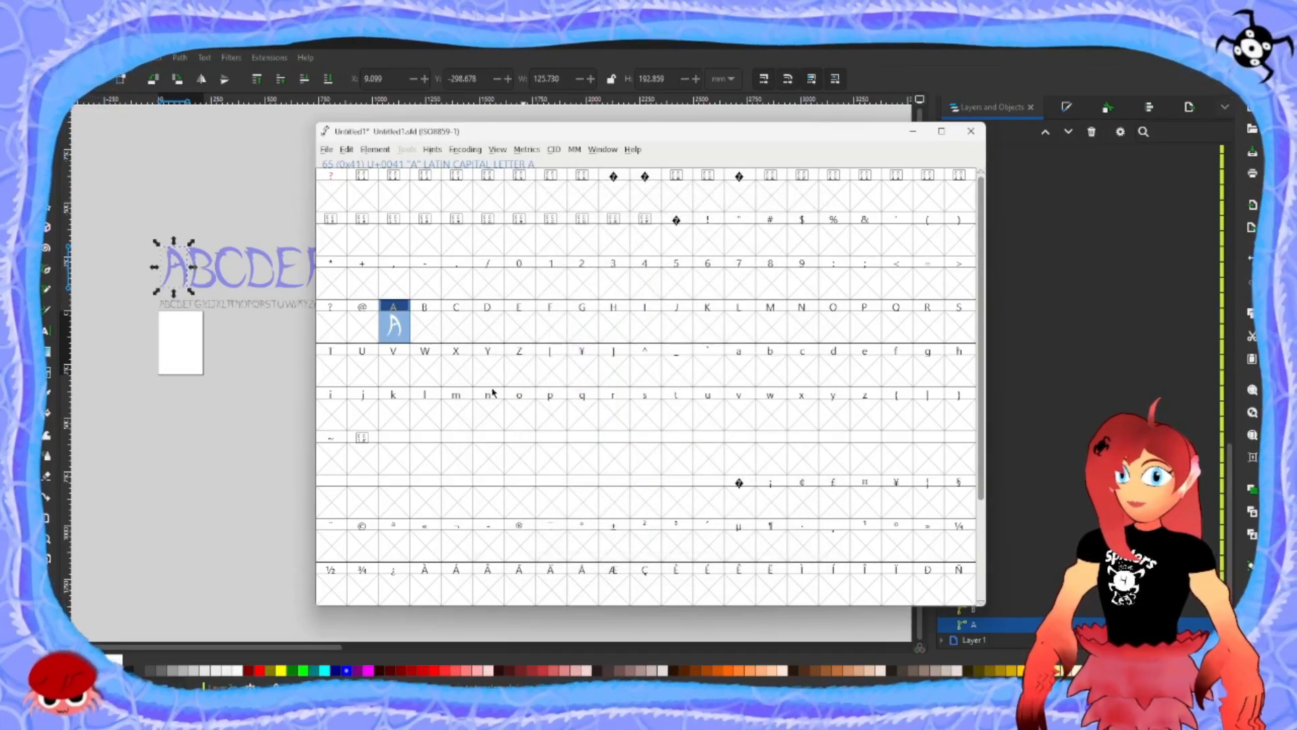
key("ctrl+s")
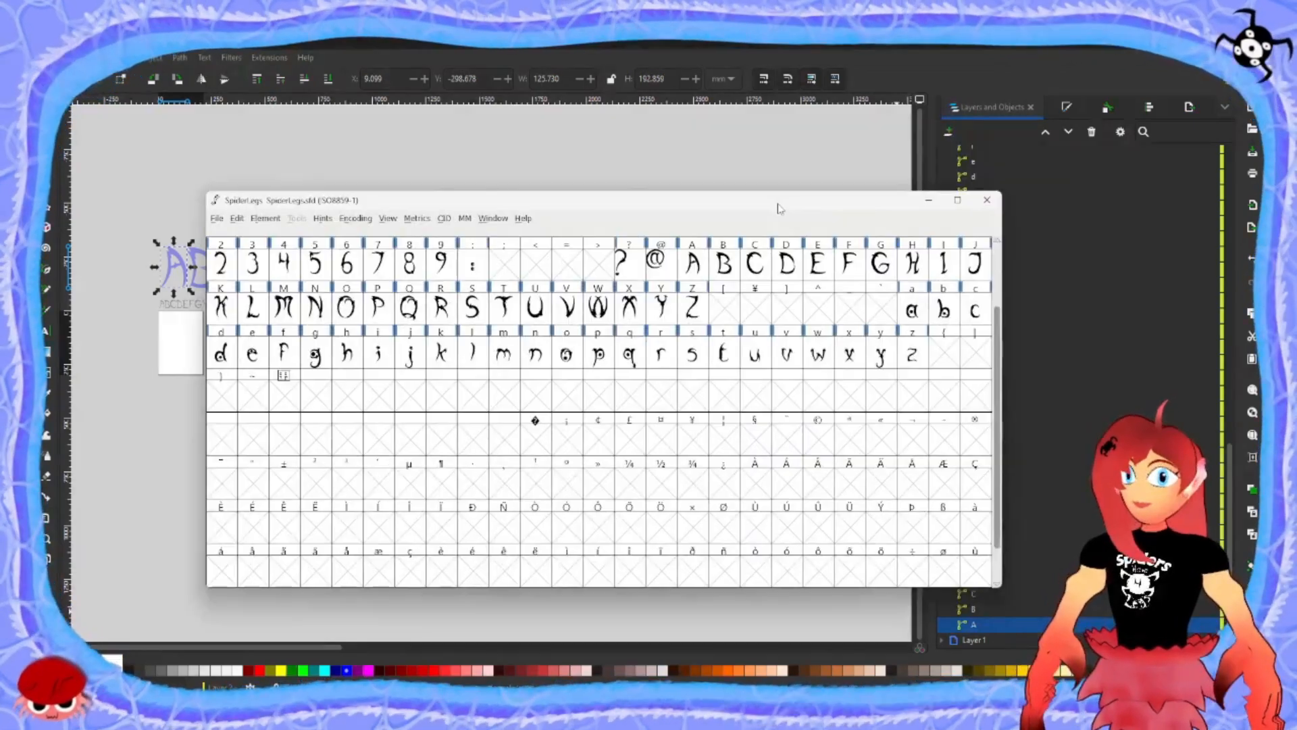
- Look over the completed SpiderLegs font and examine the quotation mark glyph's outline, height and width before closing it
scroll(702, 422, "up", 2)
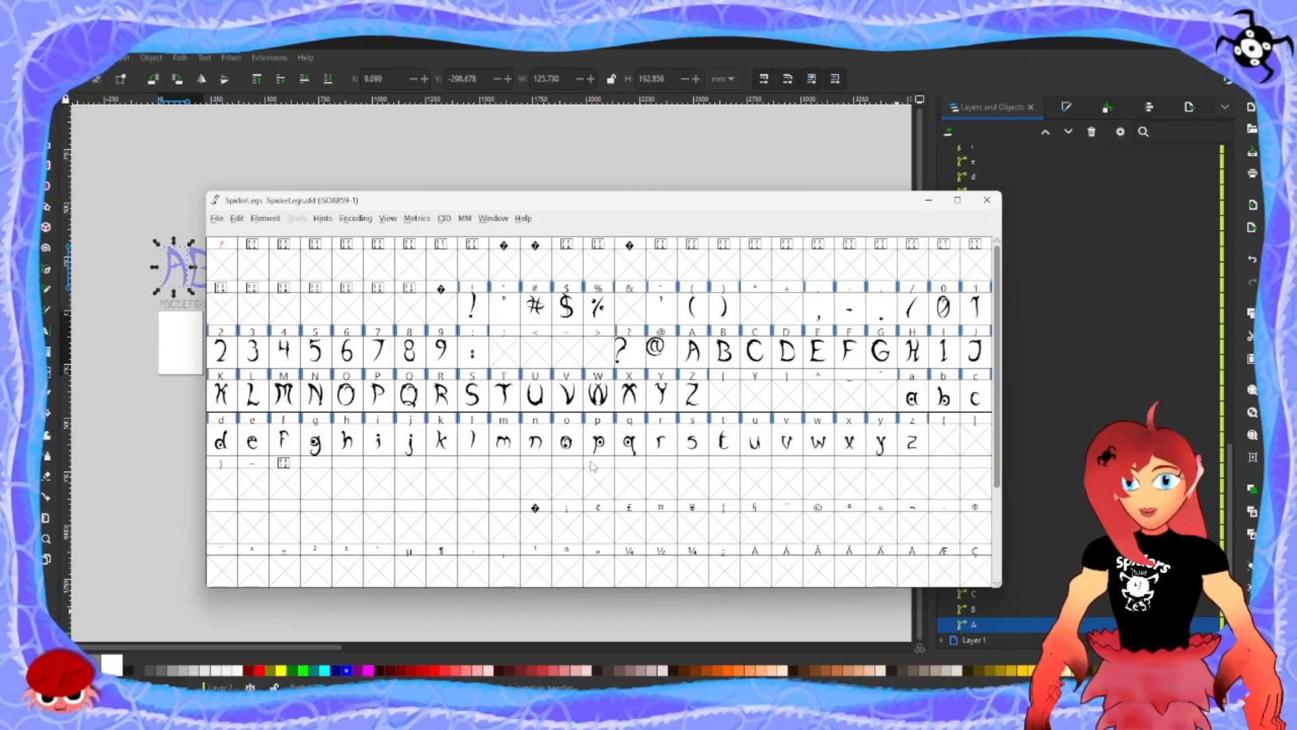
left_click(508, 304)
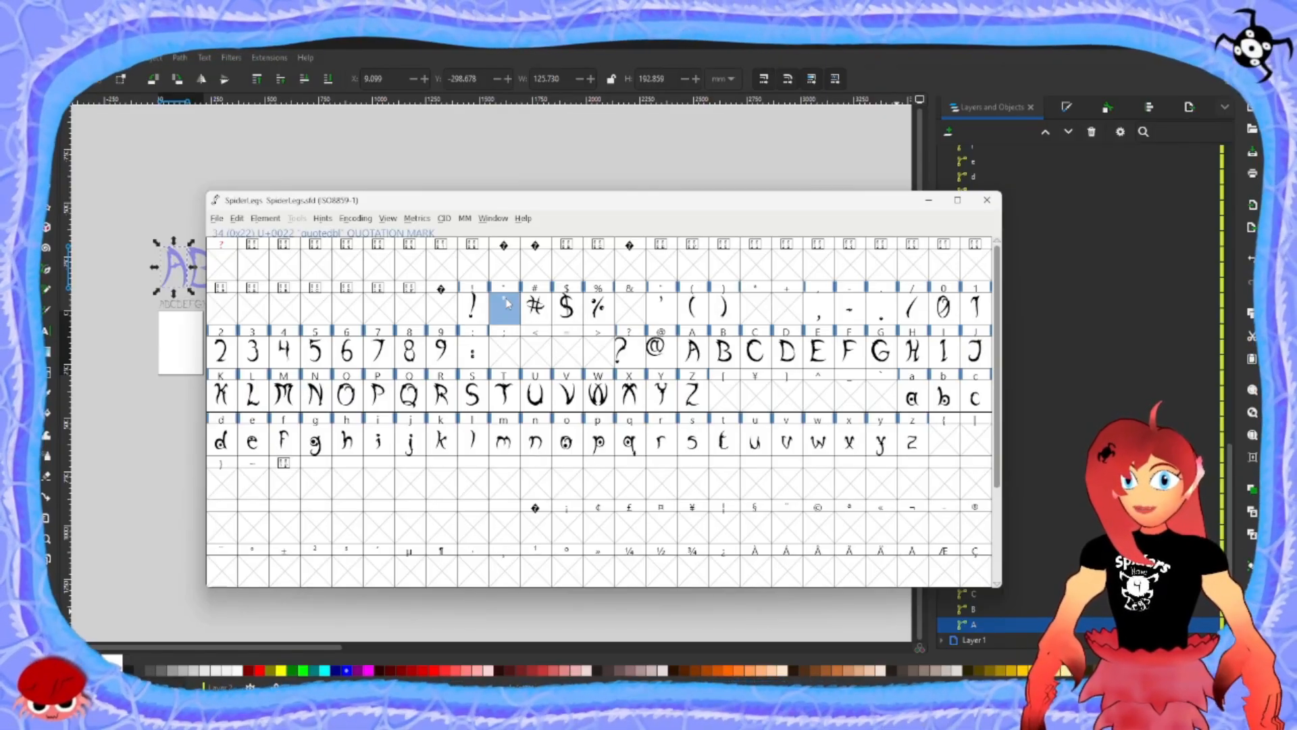
double_click(508, 304)
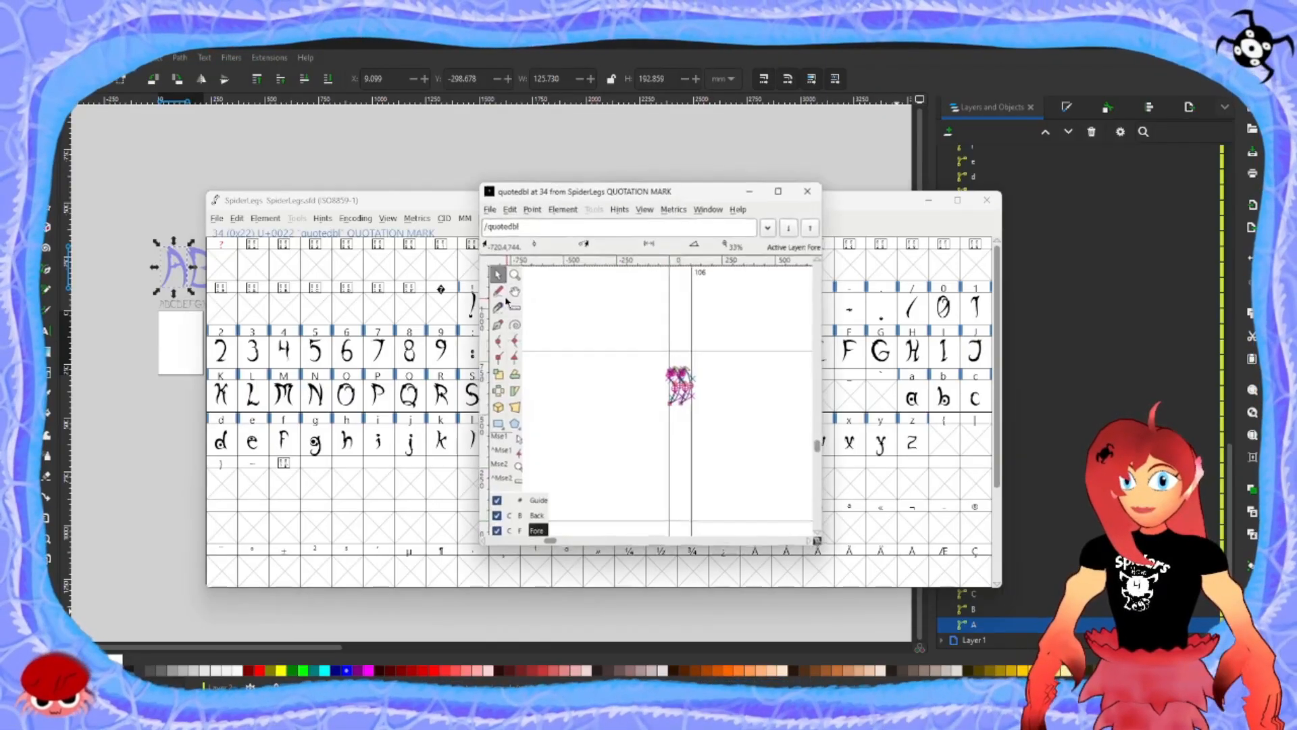
left_click(810, 191)
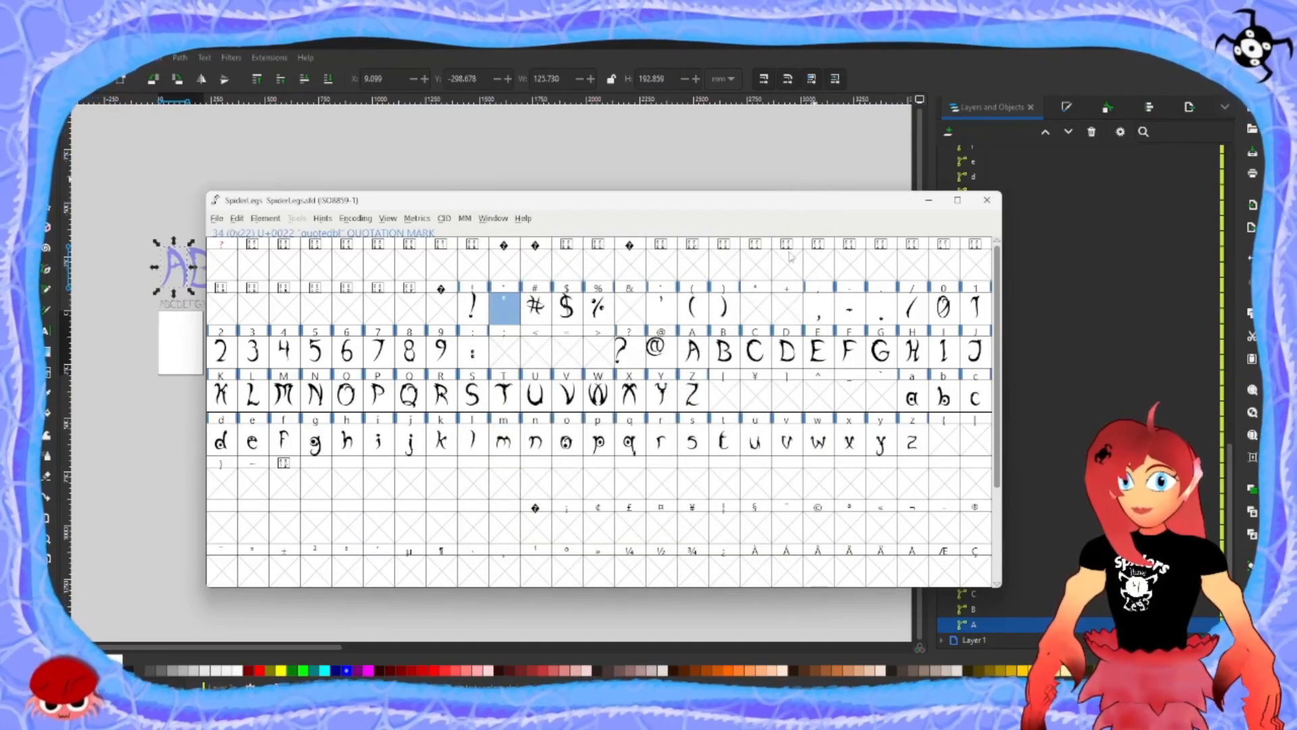
- Open the hyphen glyph, examine its curves, points and placement up close and against the guide lines, and close it
double_click(844, 308)
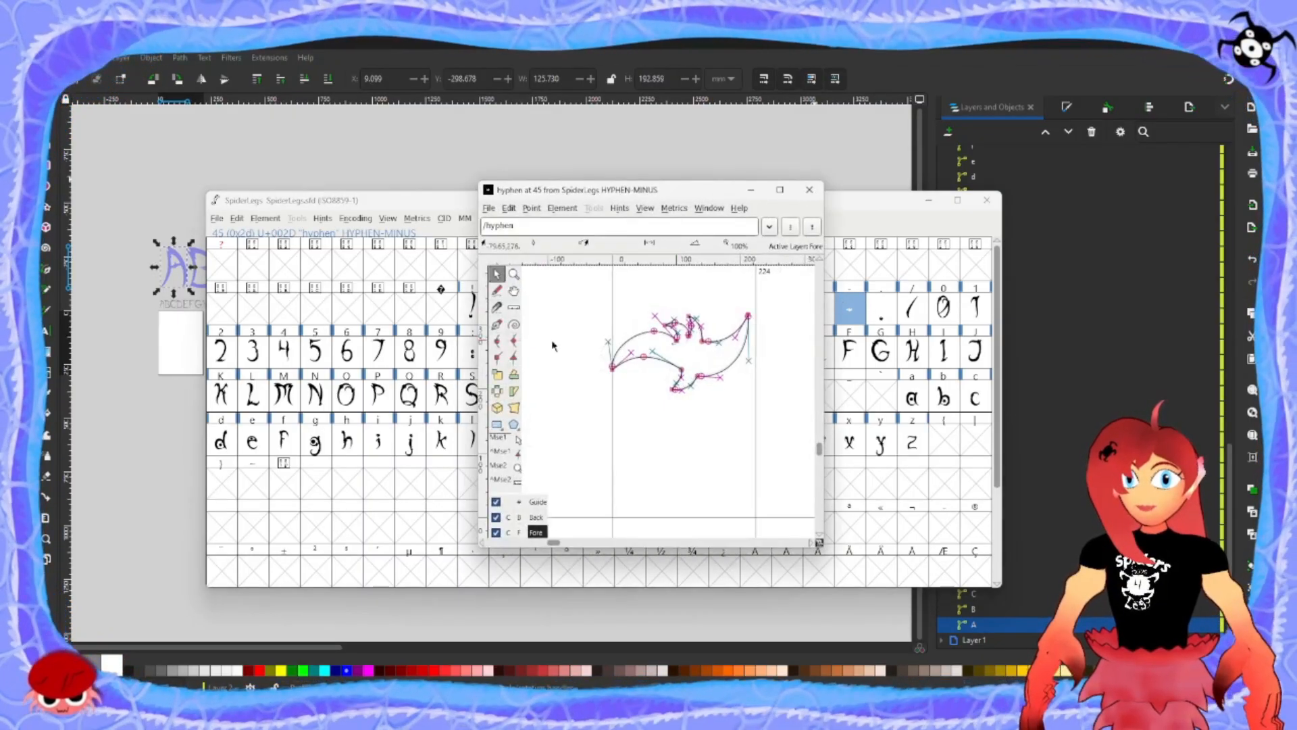
scroll(666, 378, "up", 2)
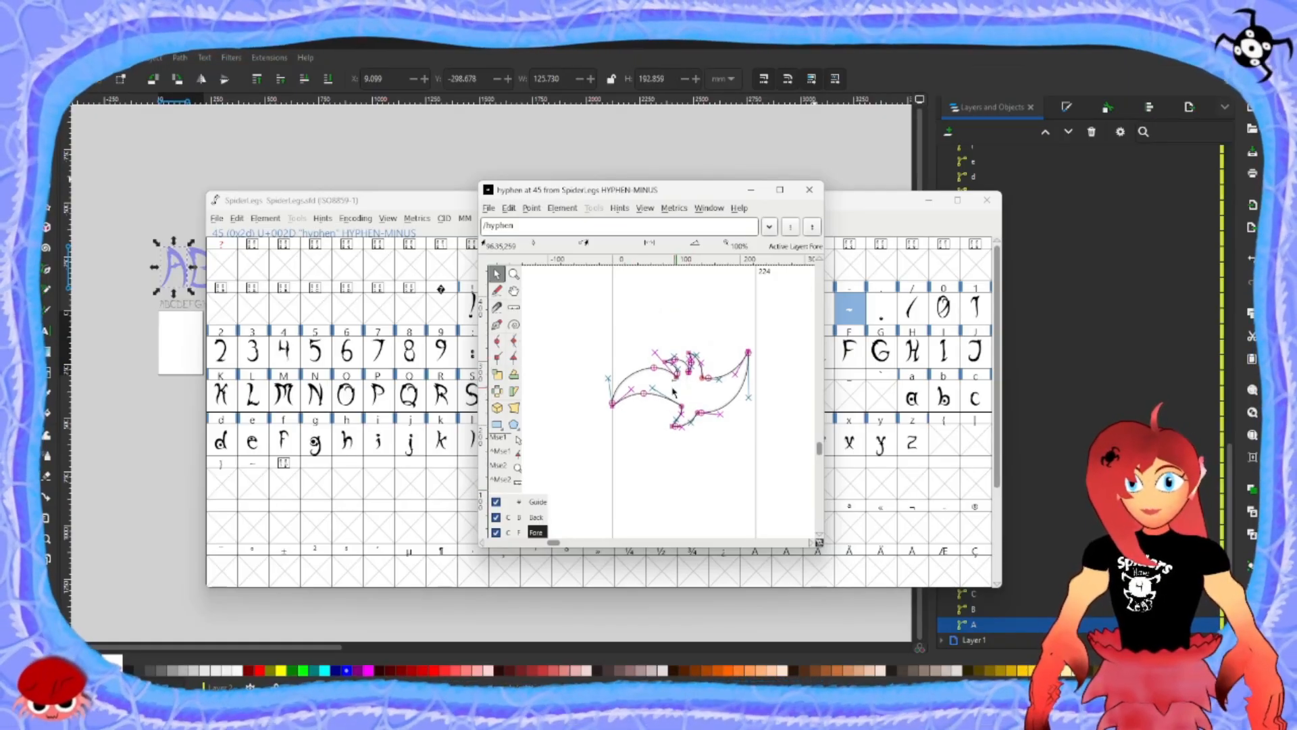
scroll(615, 397, "up", 4)
scroll(616, 400, "down", 6)
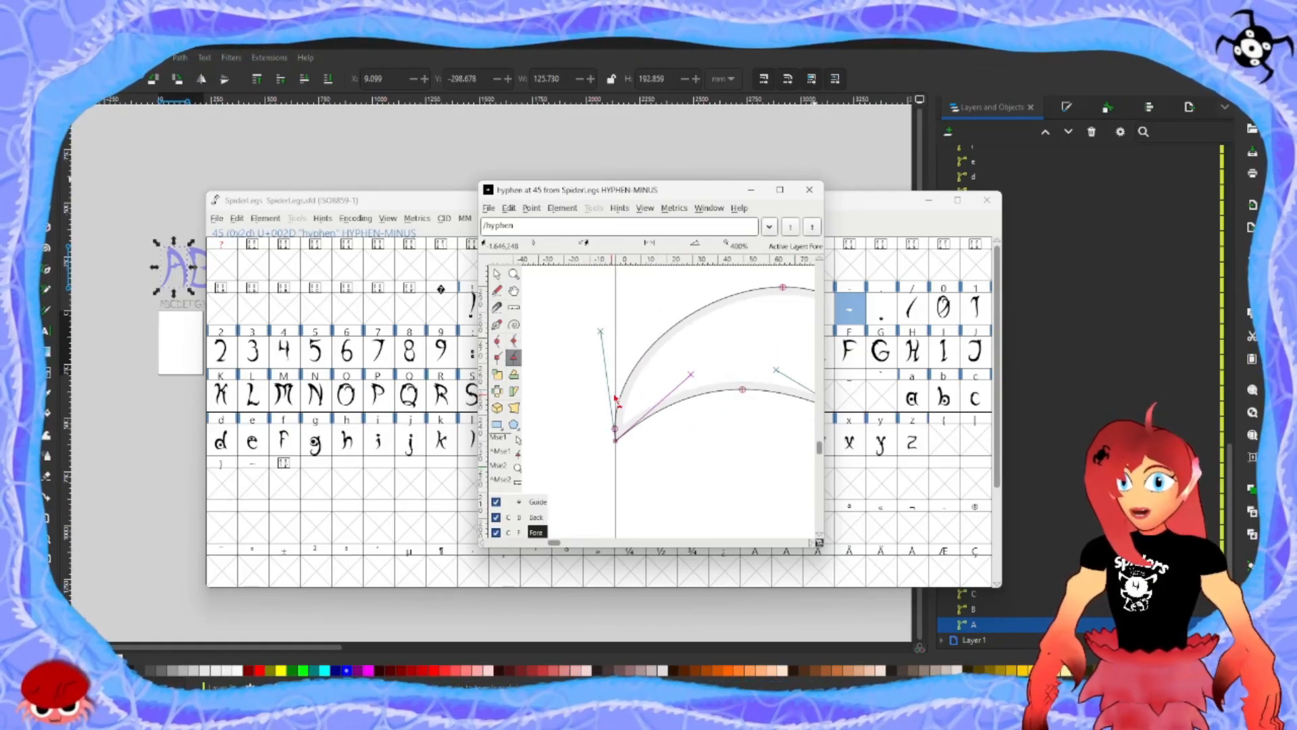
scroll(616, 402, "up", 5)
scroll(617, 400, "down", 1)
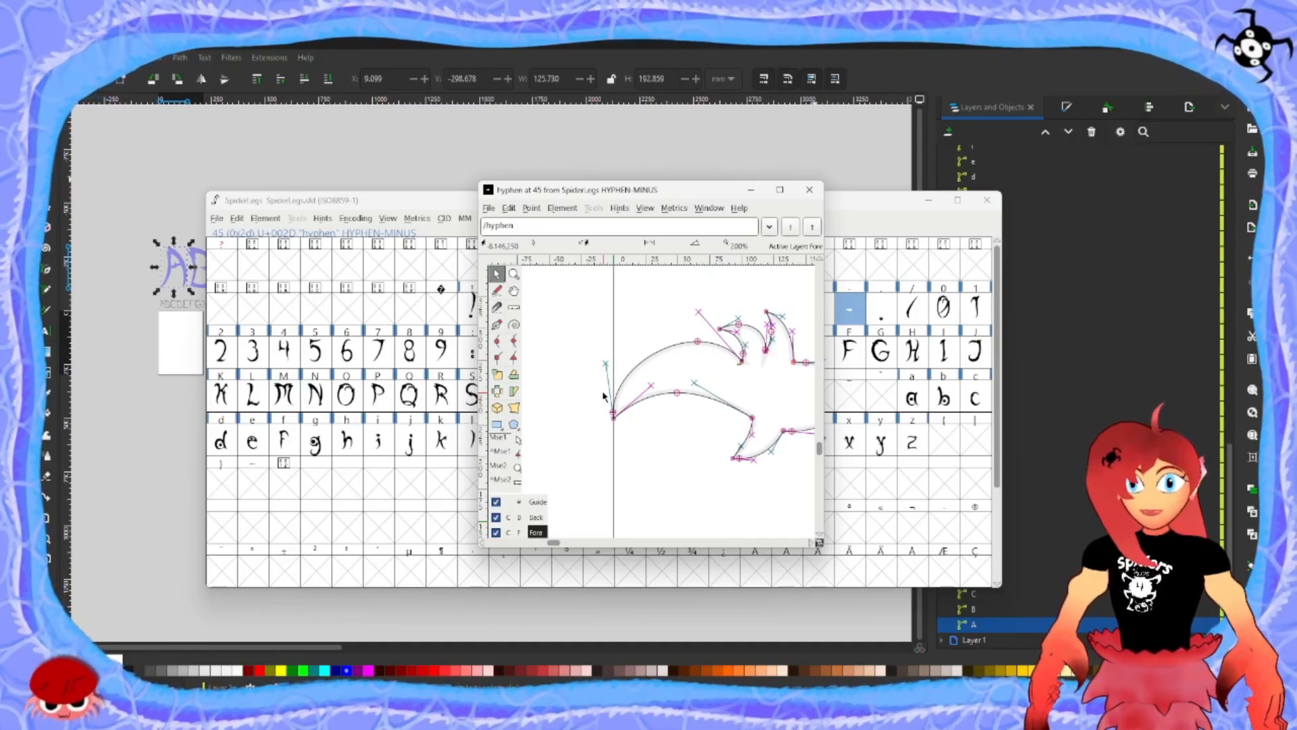
scroll(603, 397, "right", 3)
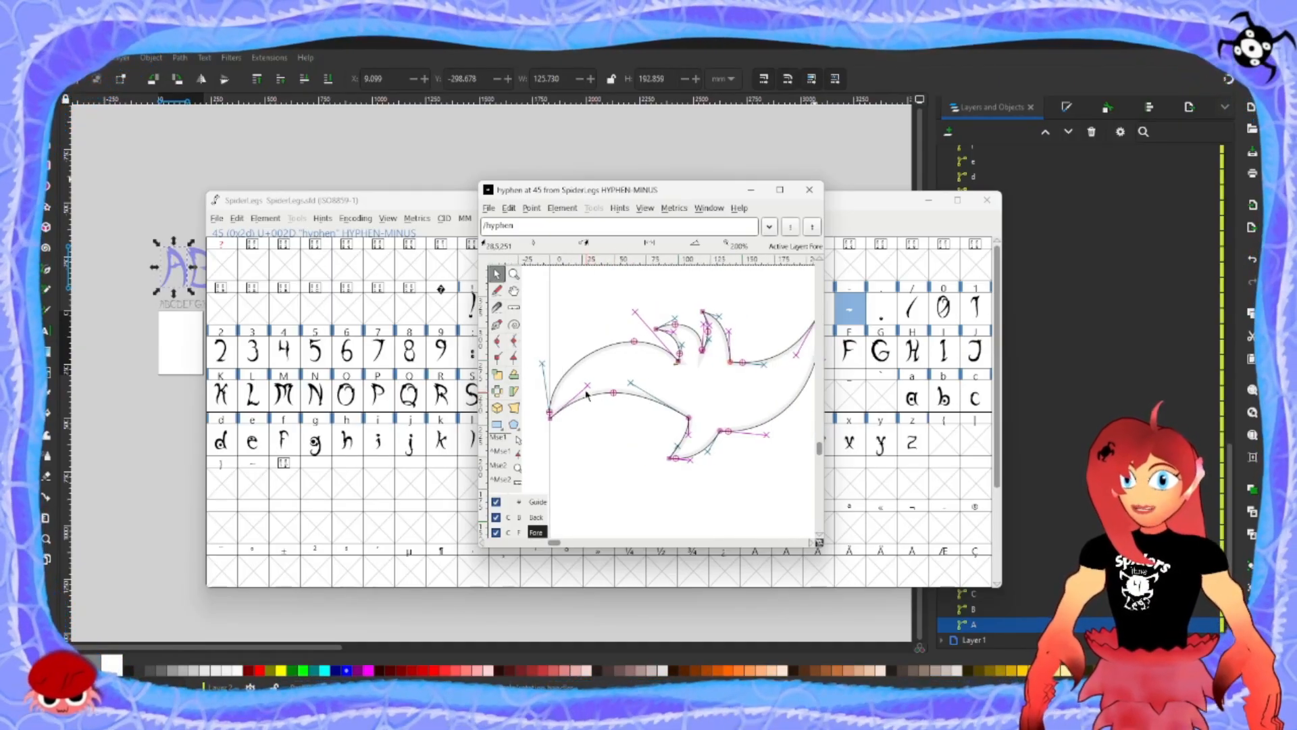
scroll(717, 393, "down", 5)
scroll(715, 392, "up", 1)
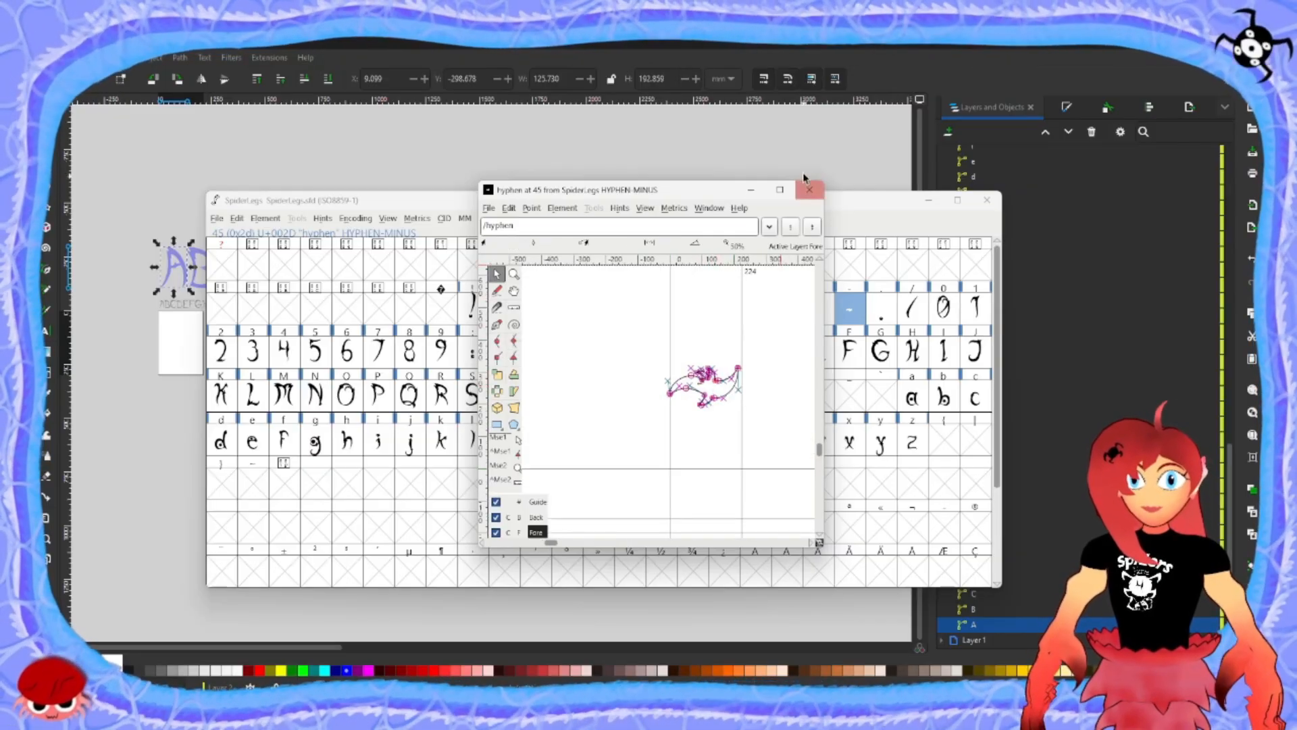
left_click(808, 188)
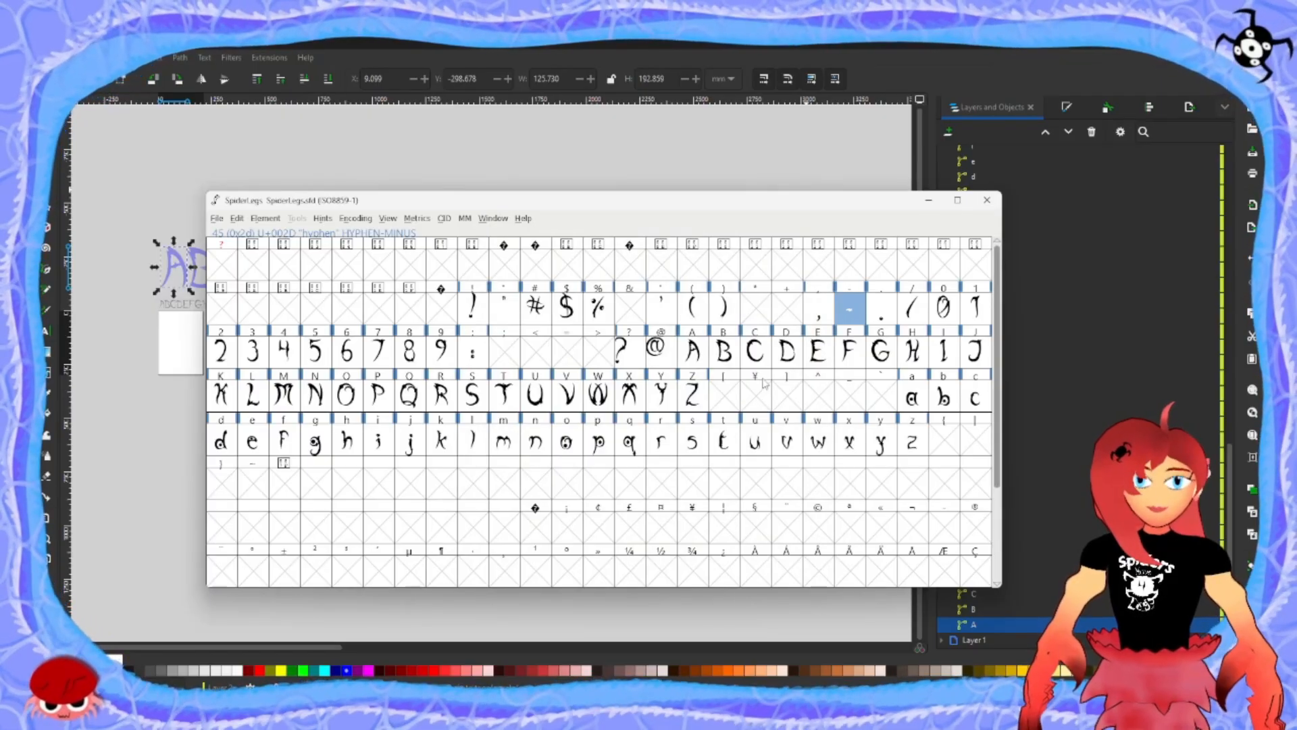
- Recheck the quotation mark glyph's placement, close it, and view the apostrophe slot's character information
double_click(513, 312)
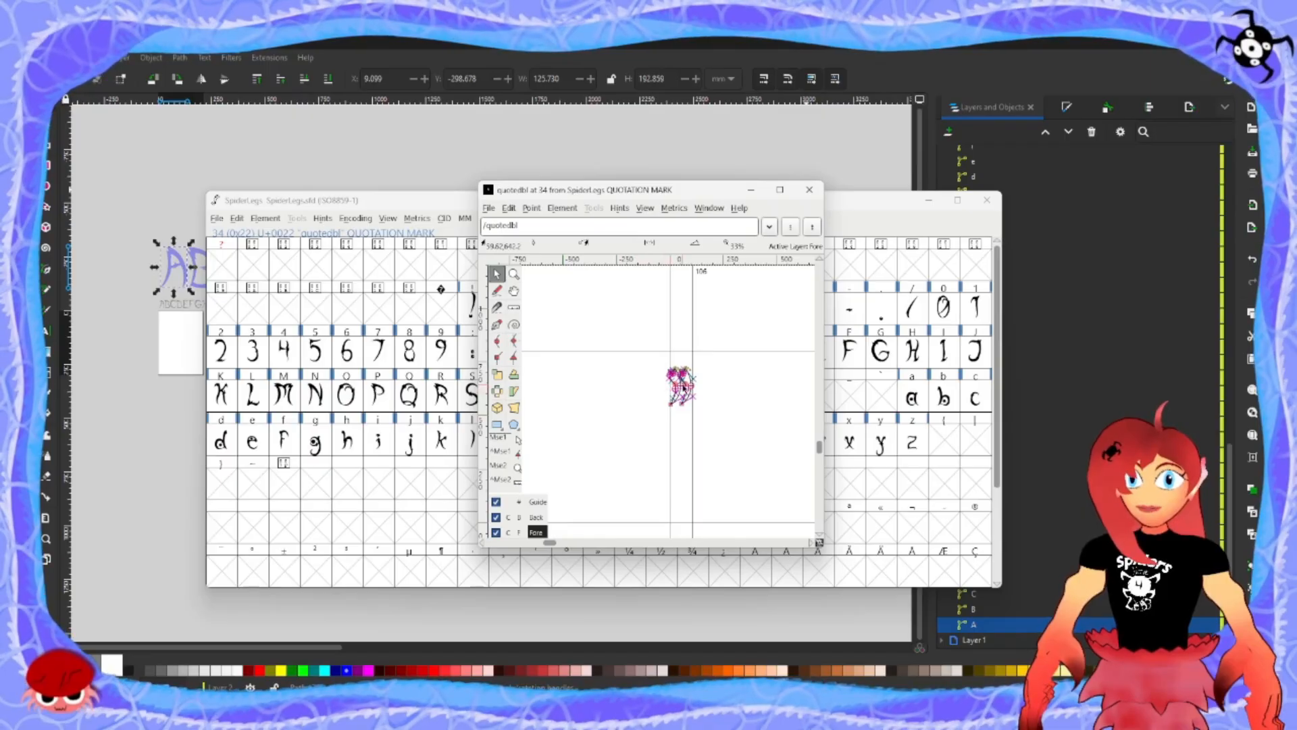
left_click(809, 189)
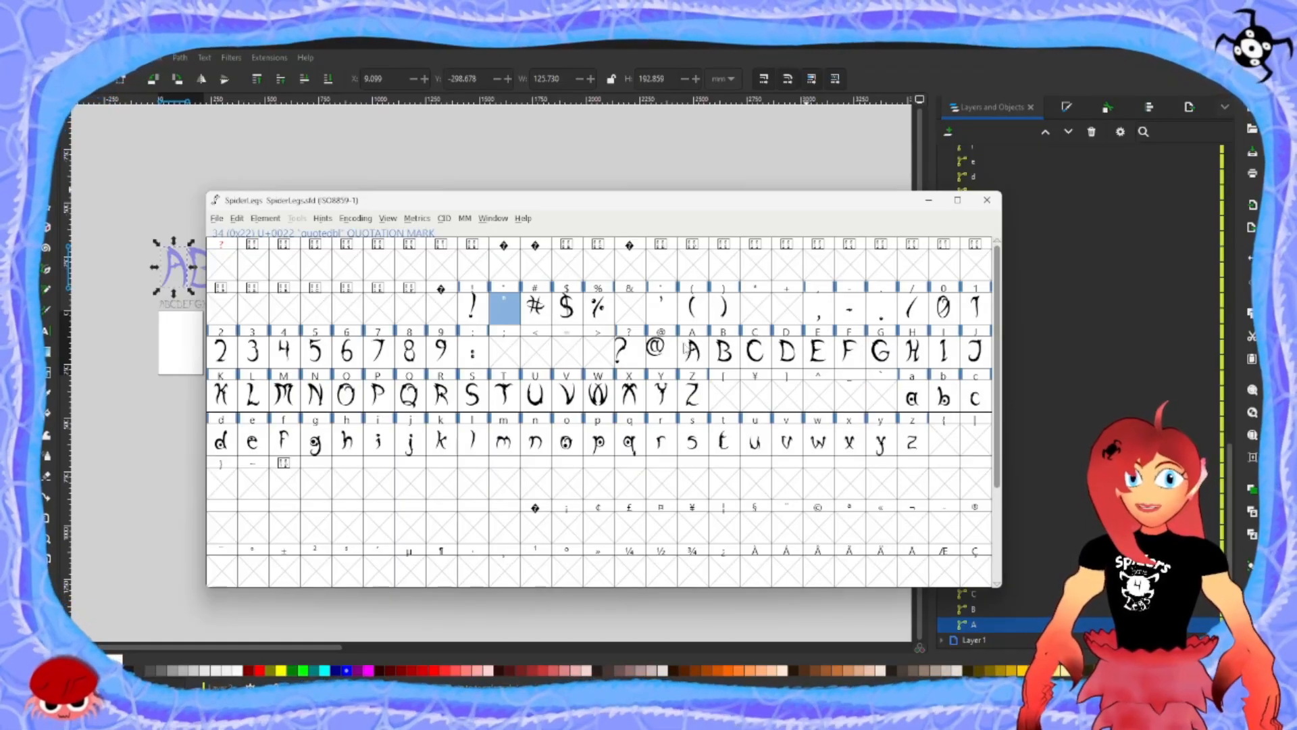
mouse_move(668, 304)
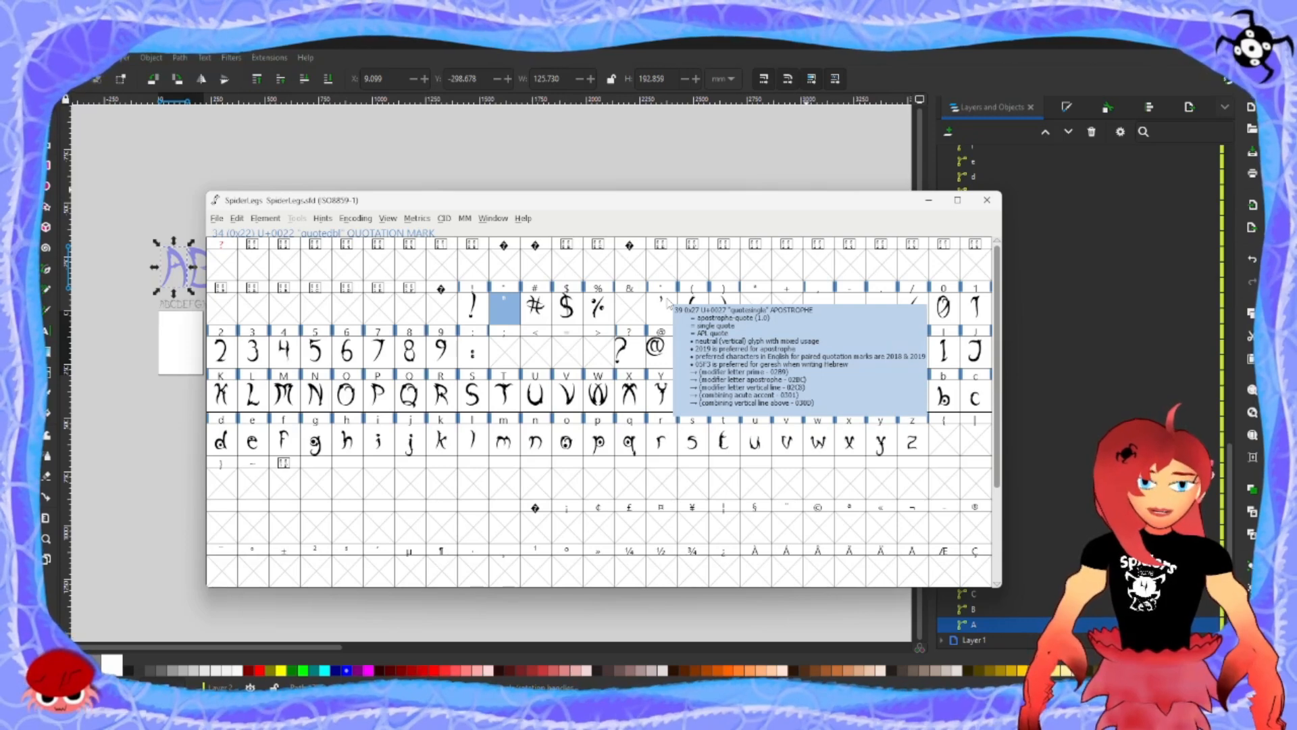
- Open the lowercase g glyph and examine its tail tip and outer curve against the baseline up close
left_click(317, 446)
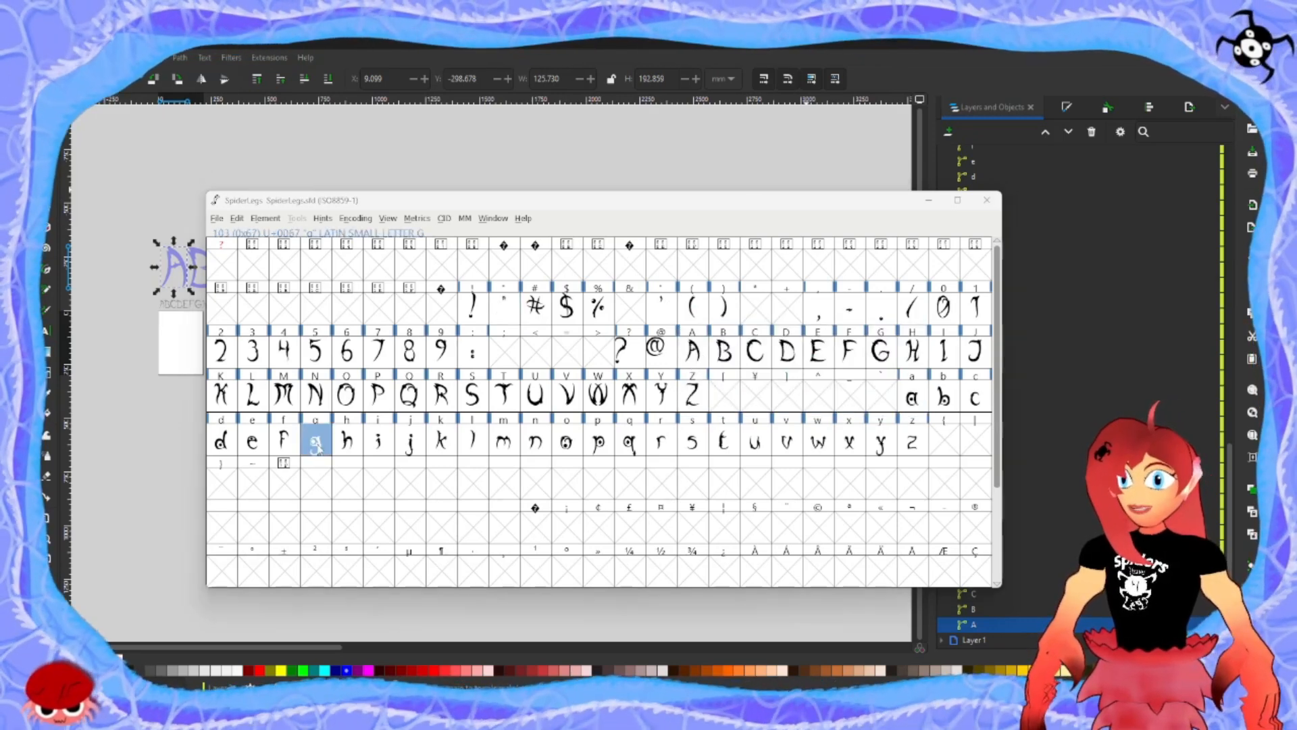
double_click(316, 446)
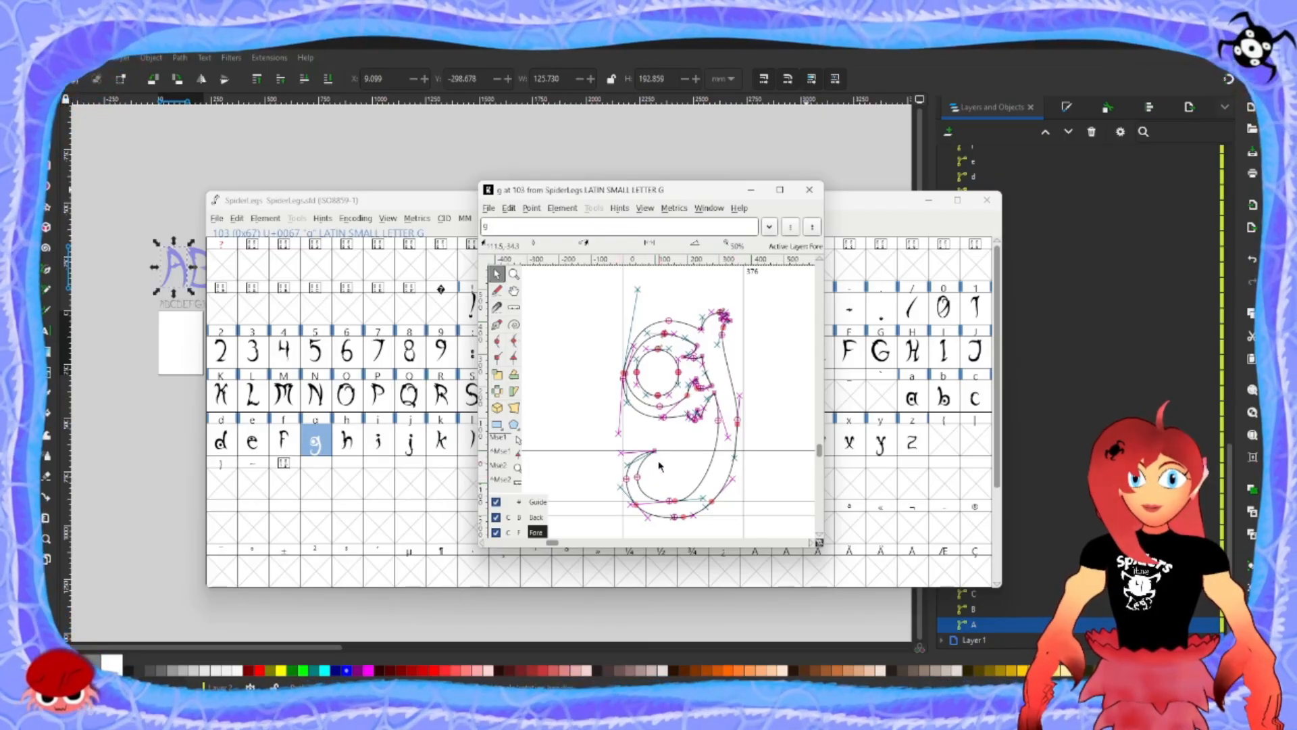
scroll(653, 468, "up", 1)
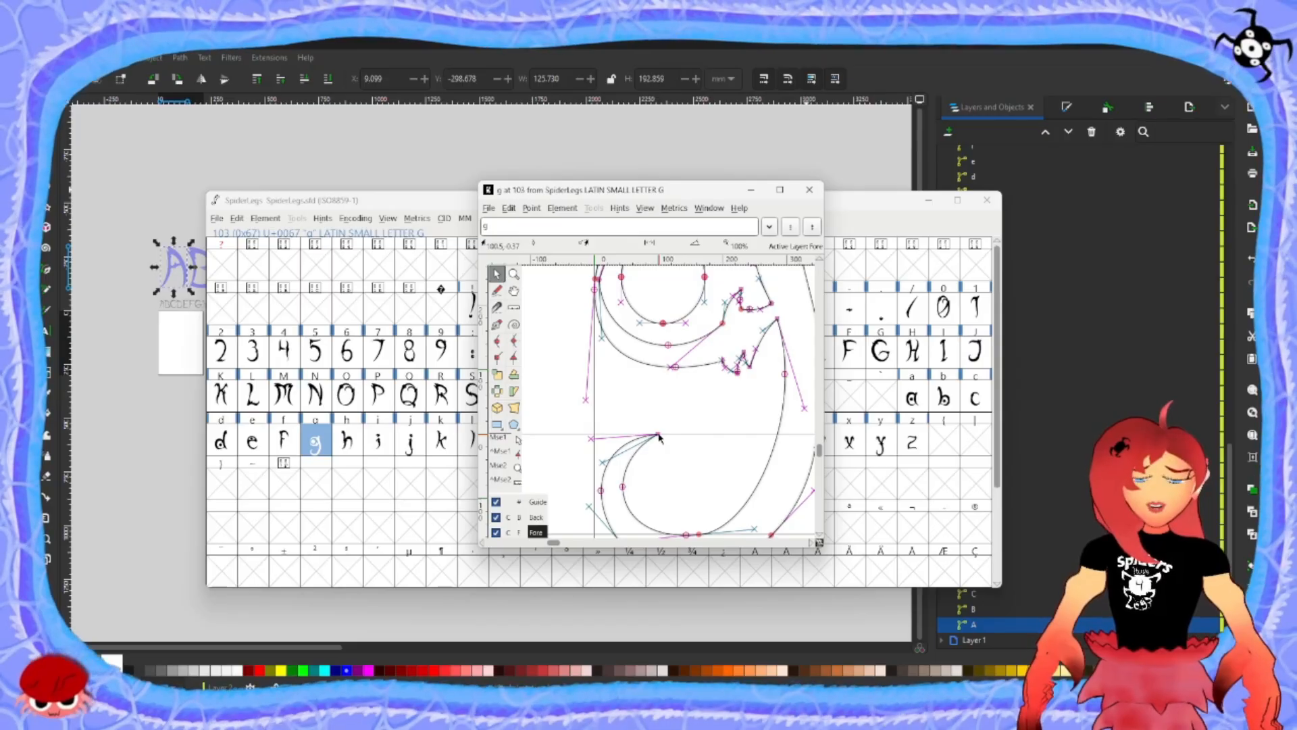
scroll(659, 437, "up", 4)
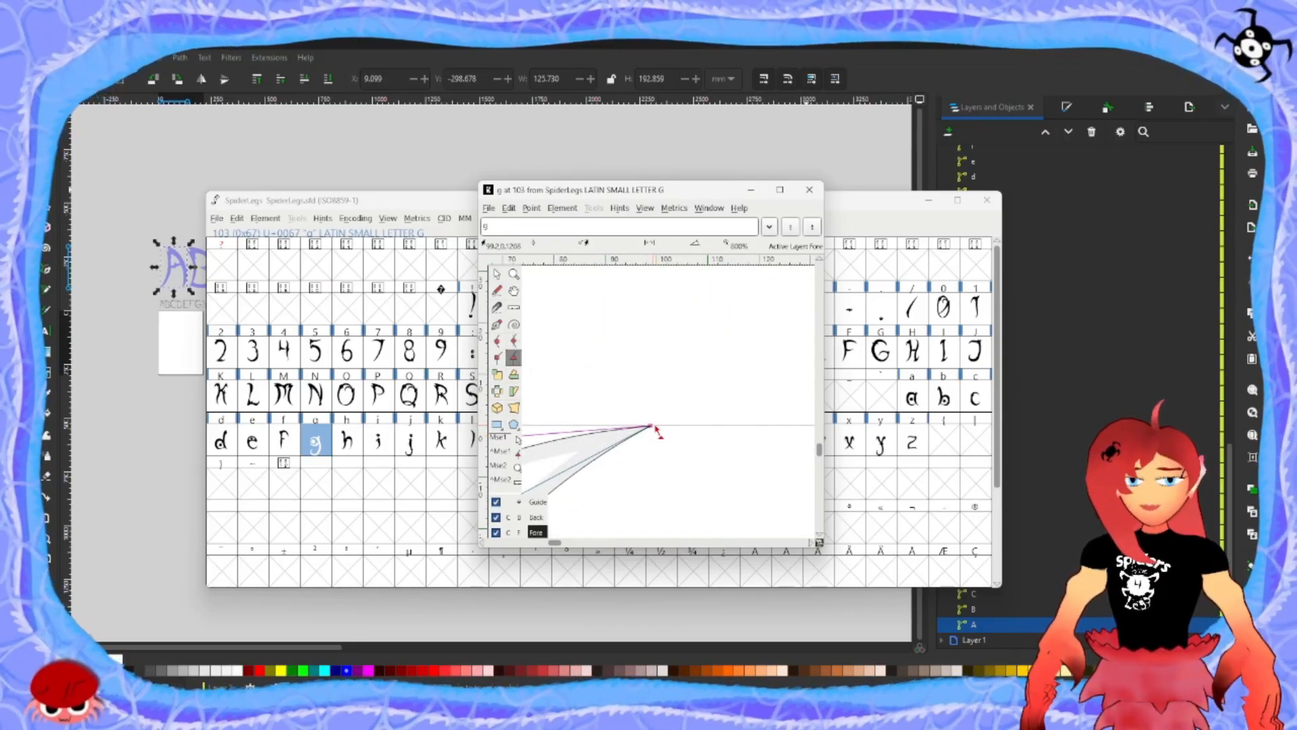
scroll(658, 435, "down", 5)
scroll(715, 440, "up", 3)
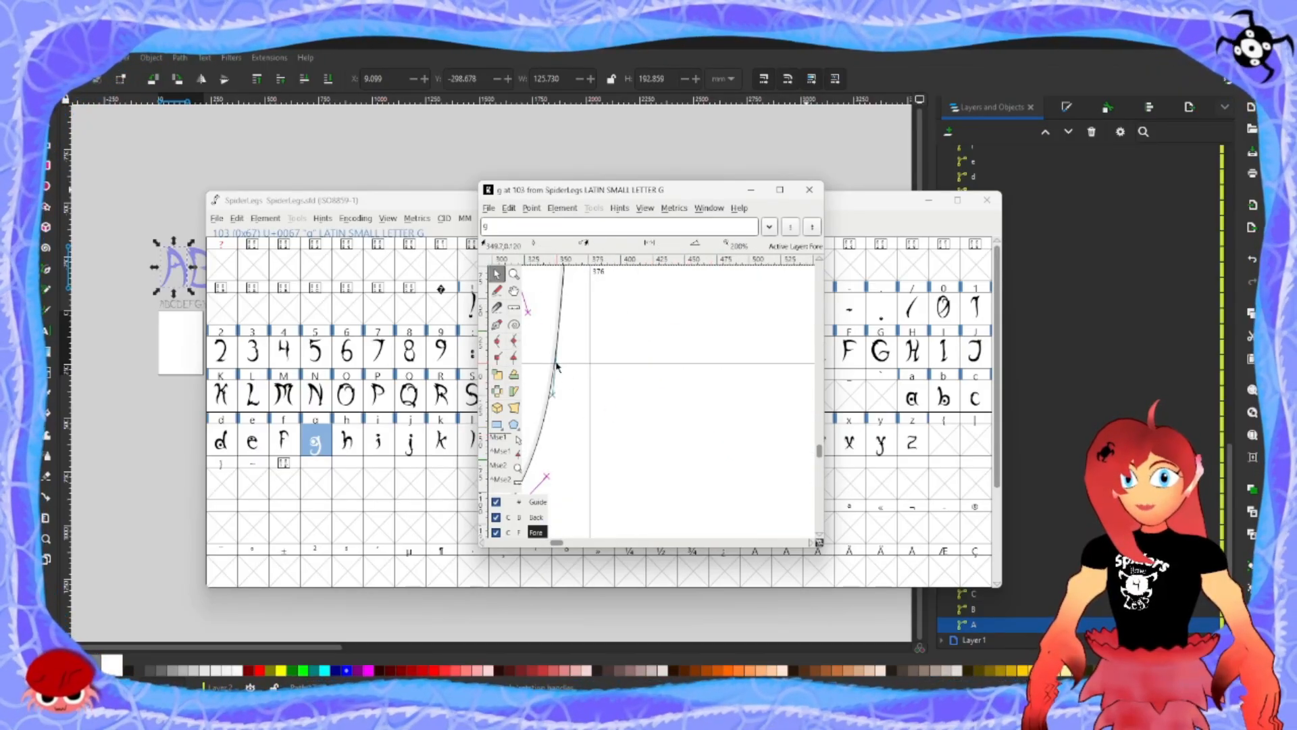
scroll(555, 367, "left", 4)
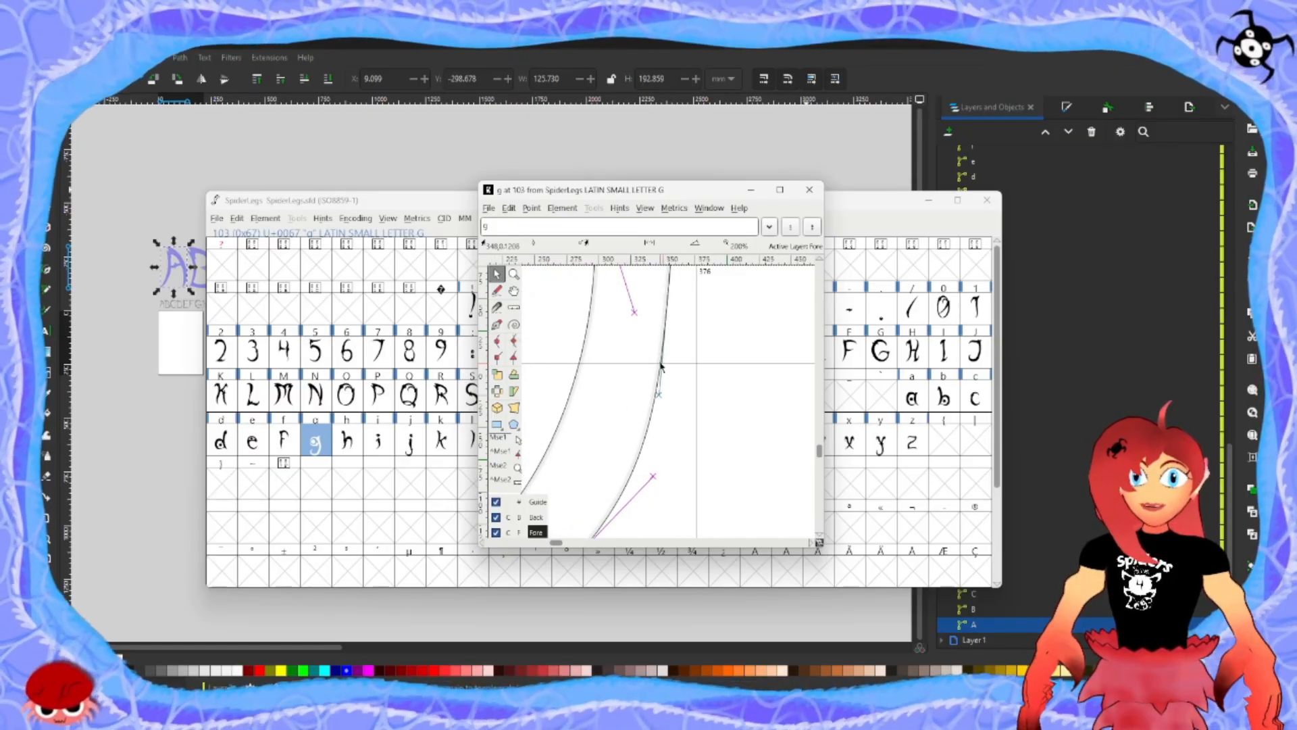
scroll(660, 365, "down", 5)
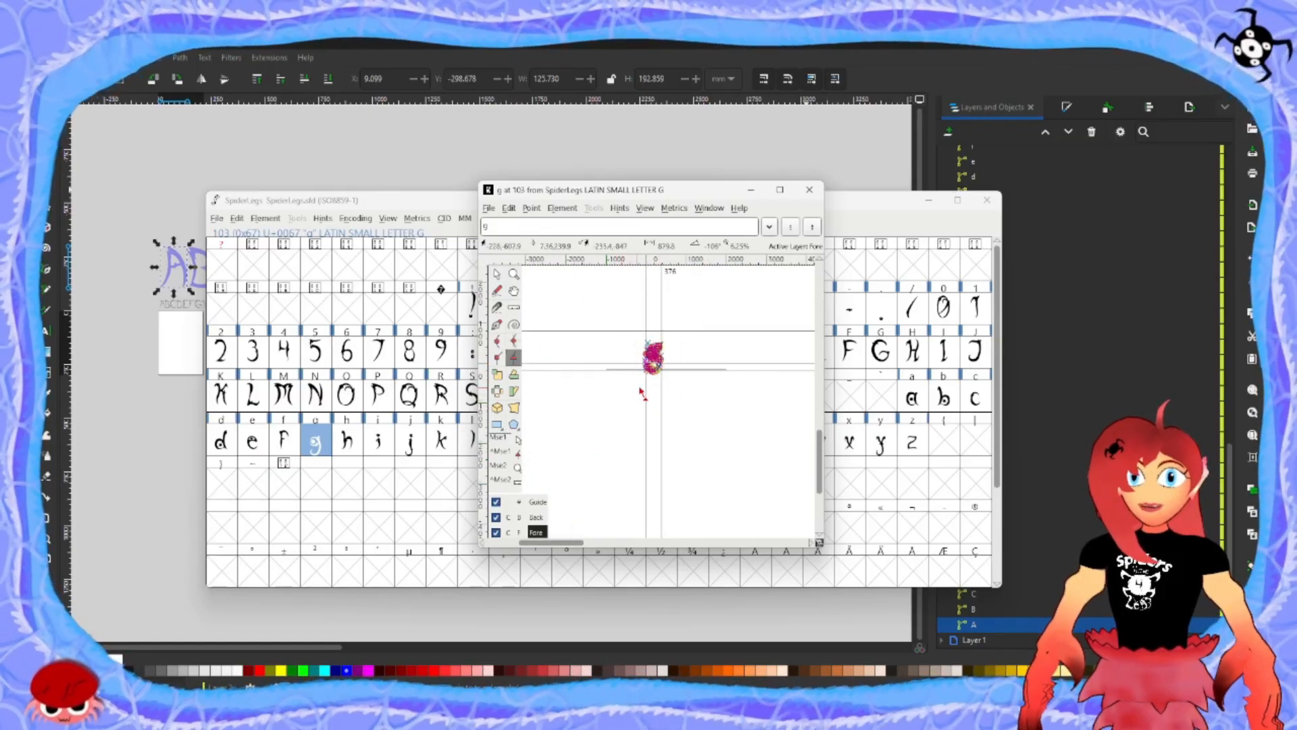
- Select the lowercase g's tail points, nudge them so the tail tip sits on the baseline, and close the glyph
scroll(642, 389, "up", 6)
left_click_drag(668, 363, 605, 475)
scroll(663, 409, "up", 4)
scroll(663, 413, "up", 4)
scroll(665, 413, "down", 5)
scroll(716, 375, "up", 5)
scroll(712, 379, "down", 2)
scroll(637, 454, "up", 3)
mouse_move(660, 306)
left_mouse_down()
mouse_move(658, 368)
mouse_move(660, 308)
left_mouse_up()
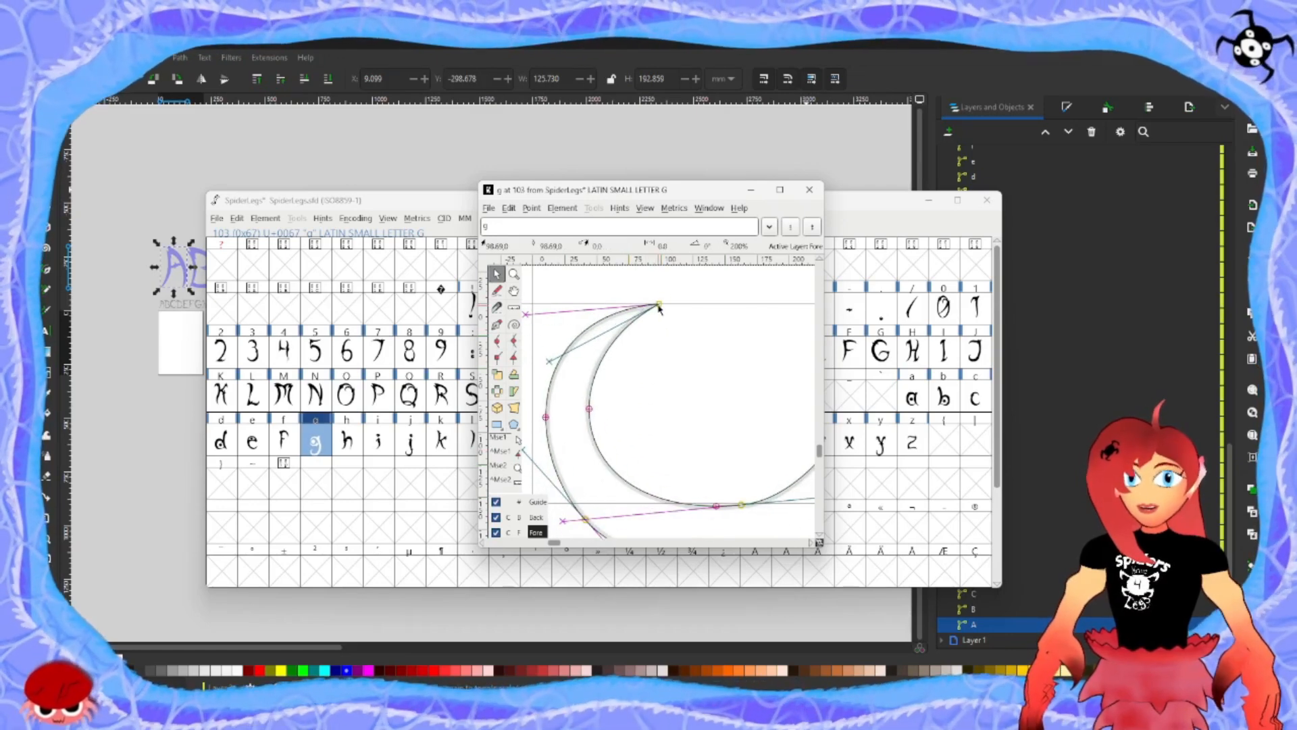
scroll(660, 324, "down", 3)
left_click(433, 536)
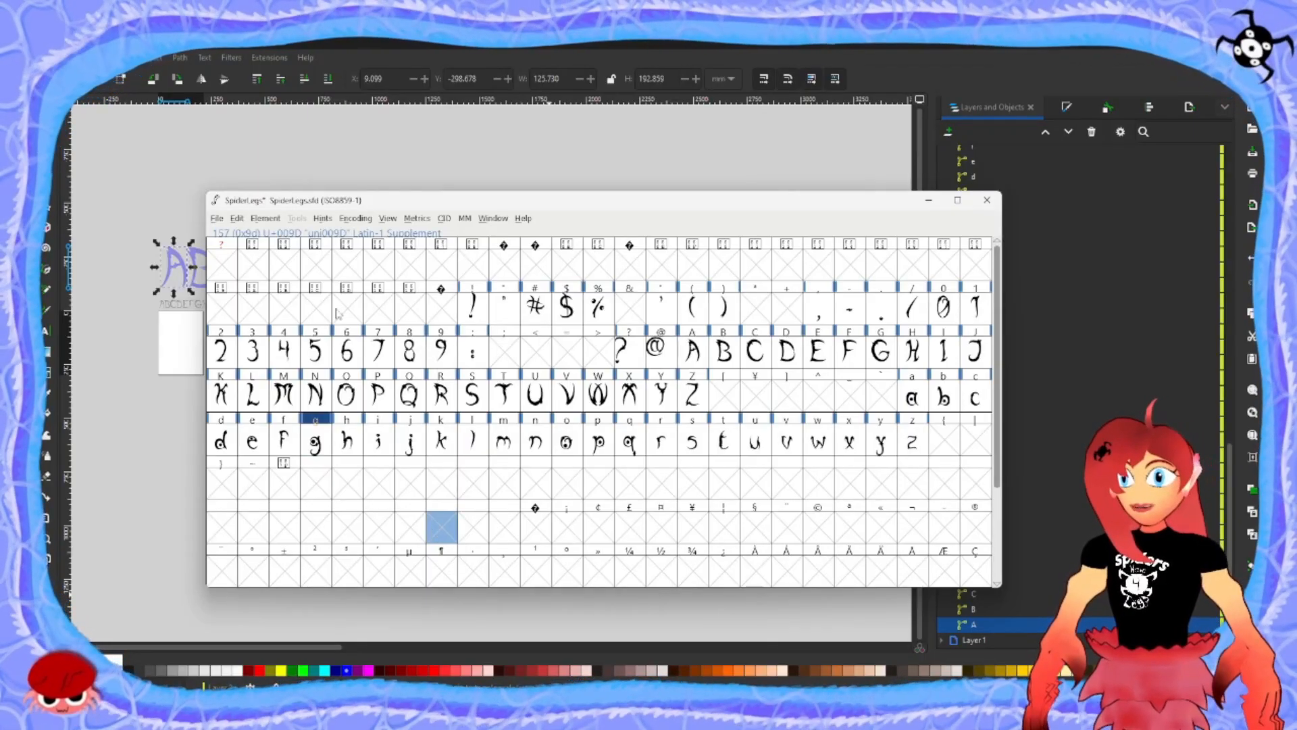
- Set up font generation in TrueType format with the file name SpiderLegs2.ttf
left_click(218, 219)
left_click(265, 334)
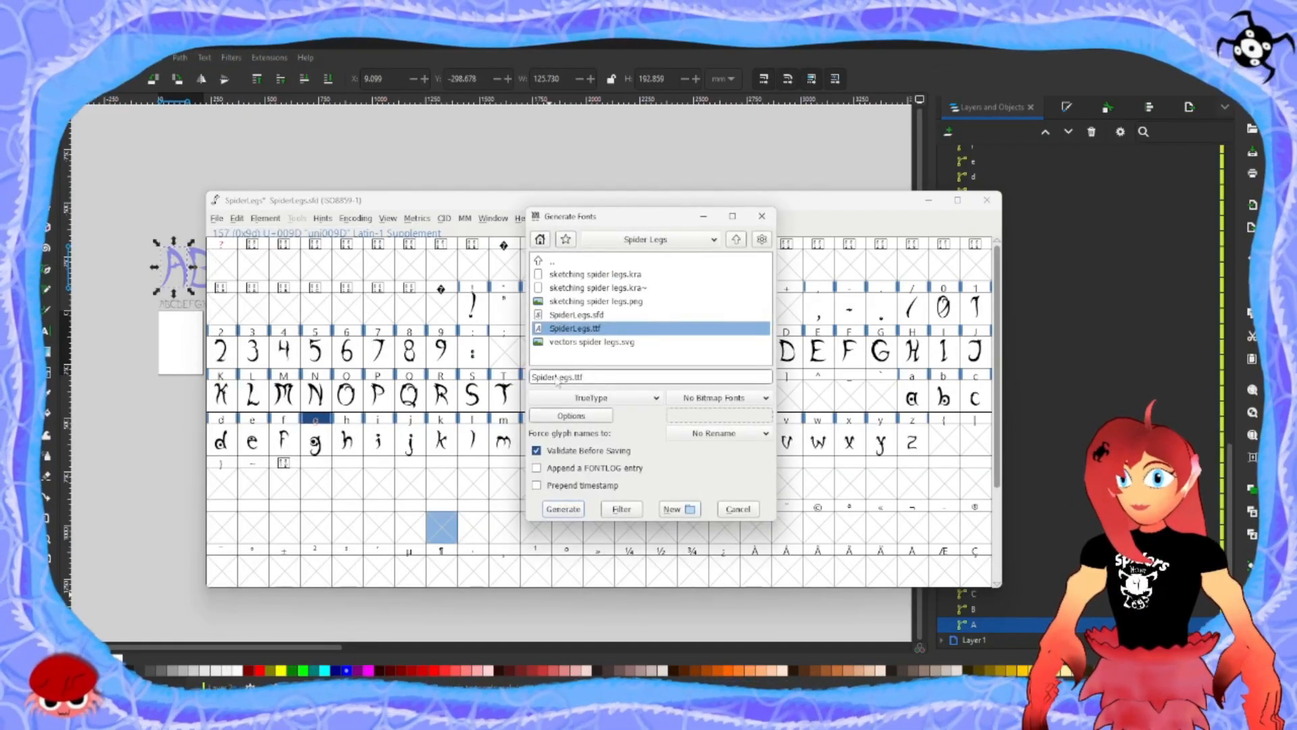
left_click(606, 400)
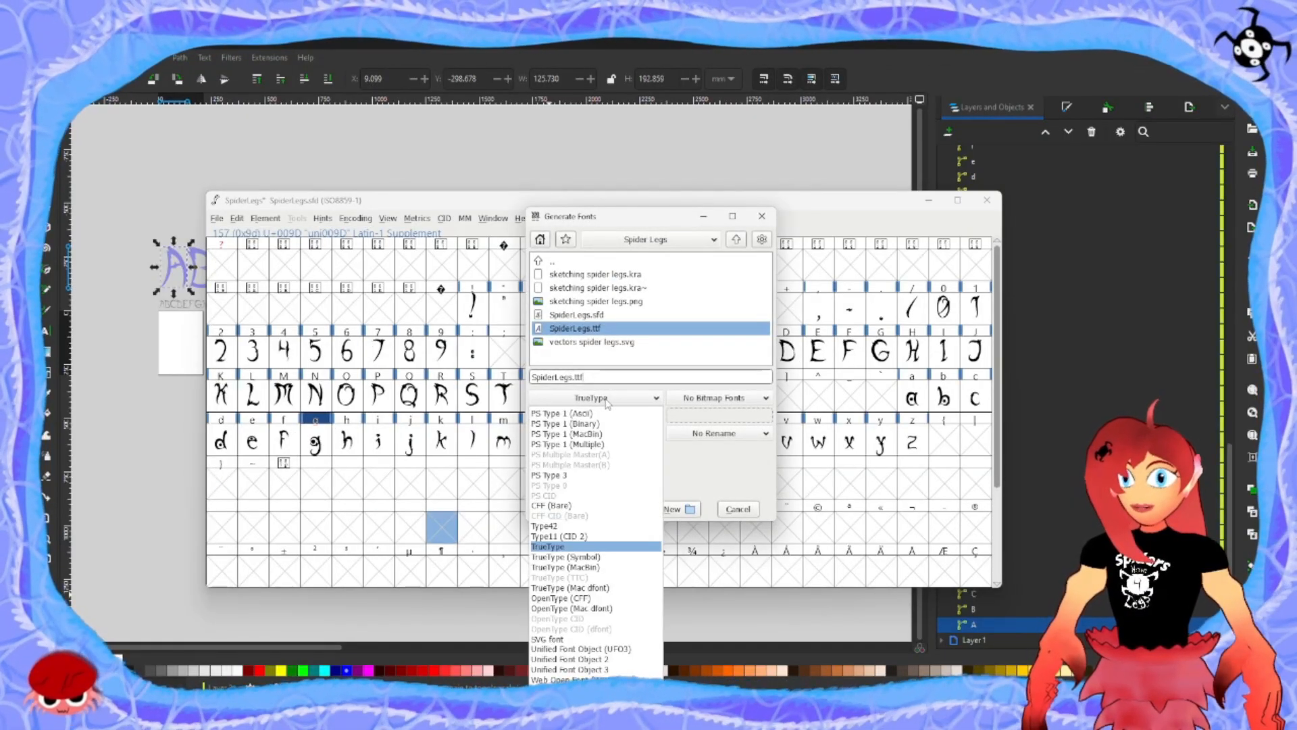
left_click(569, 547)
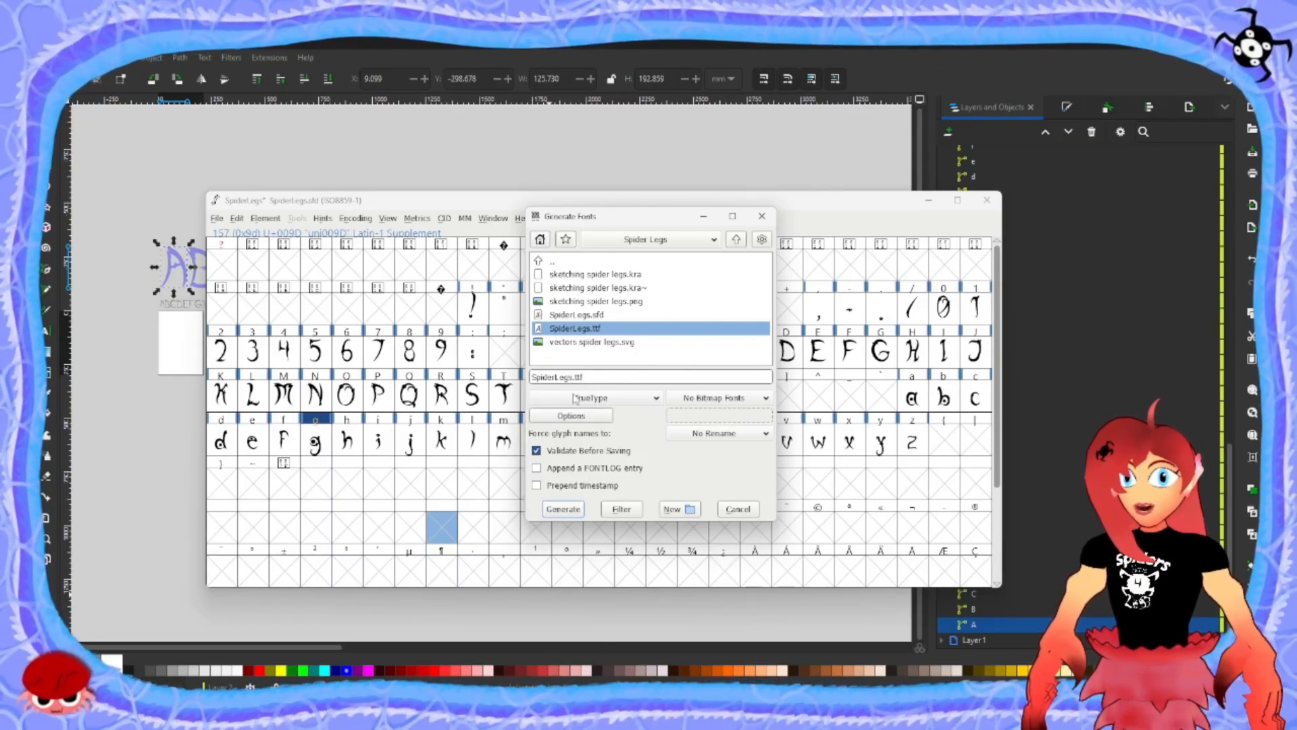
type("2")
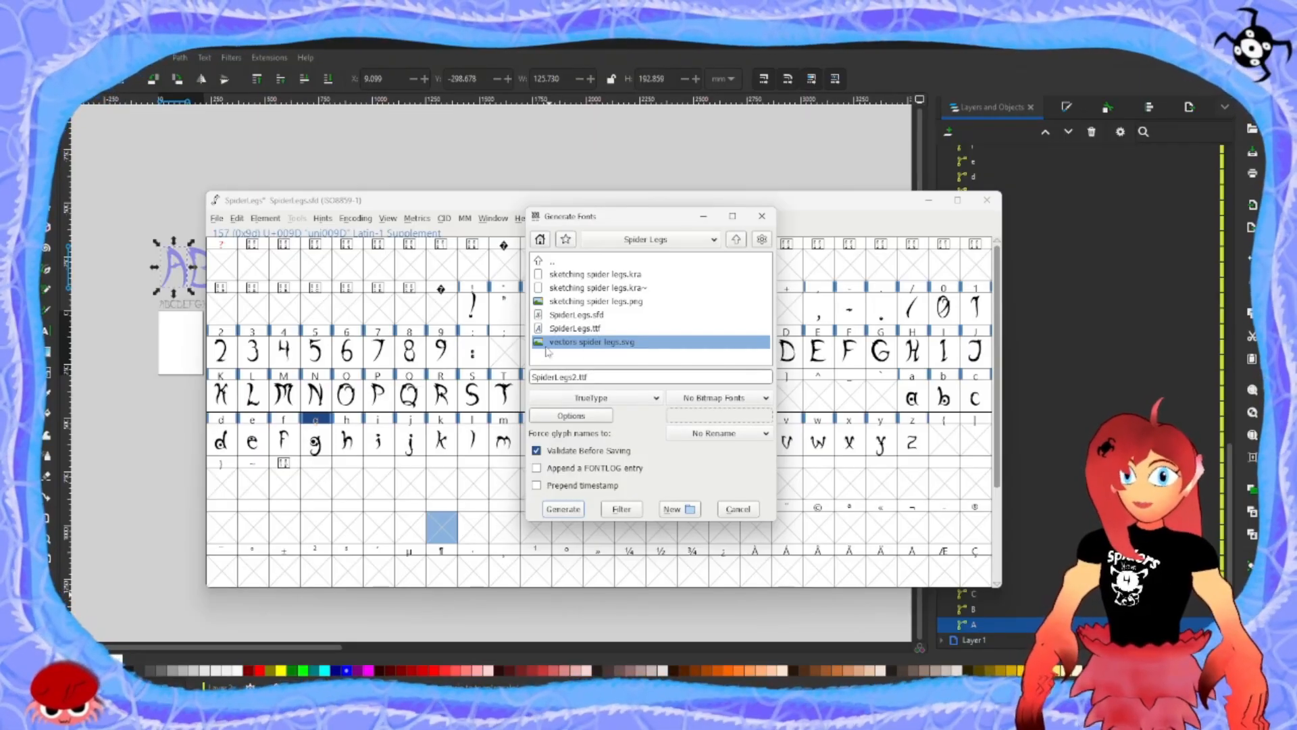
- Generate the font despite the em-size and validation warnings, and open the SpiderLegs2 font file from the Spider Legs folder in File Explorer
left_click(573, 512)
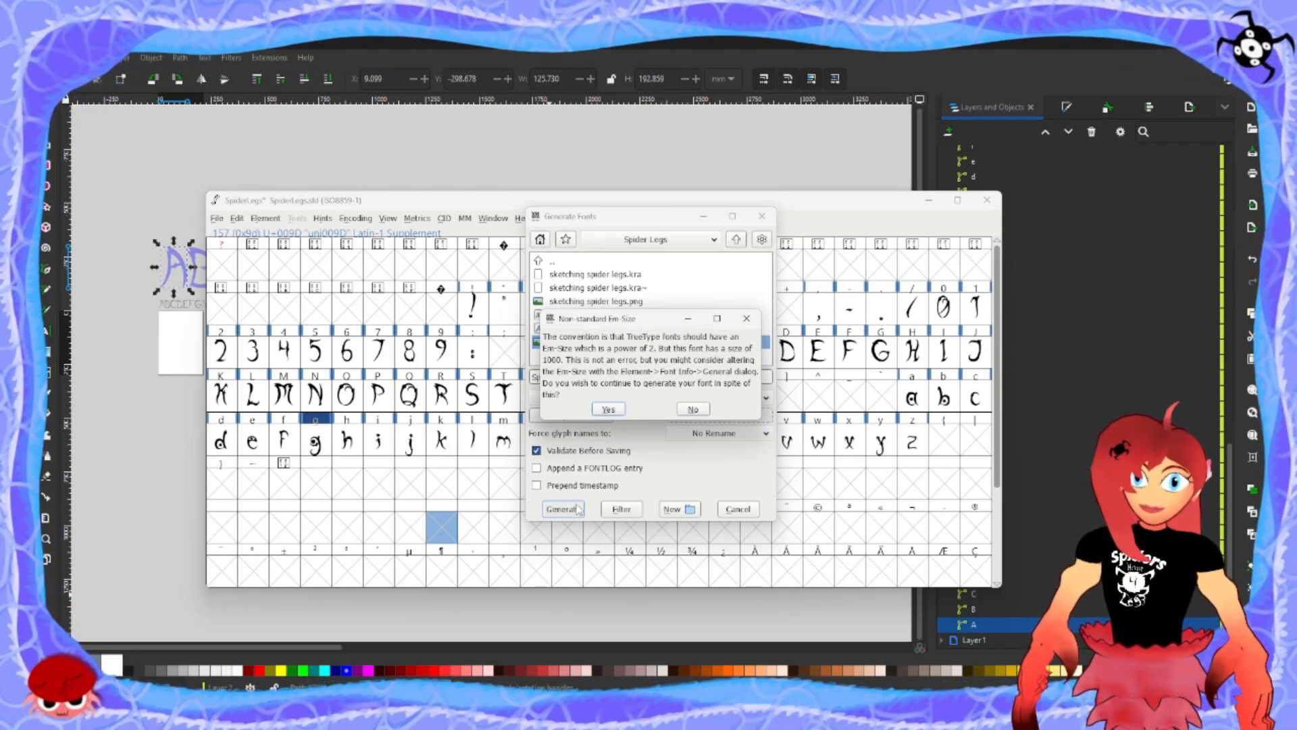
left_click(607, 409)
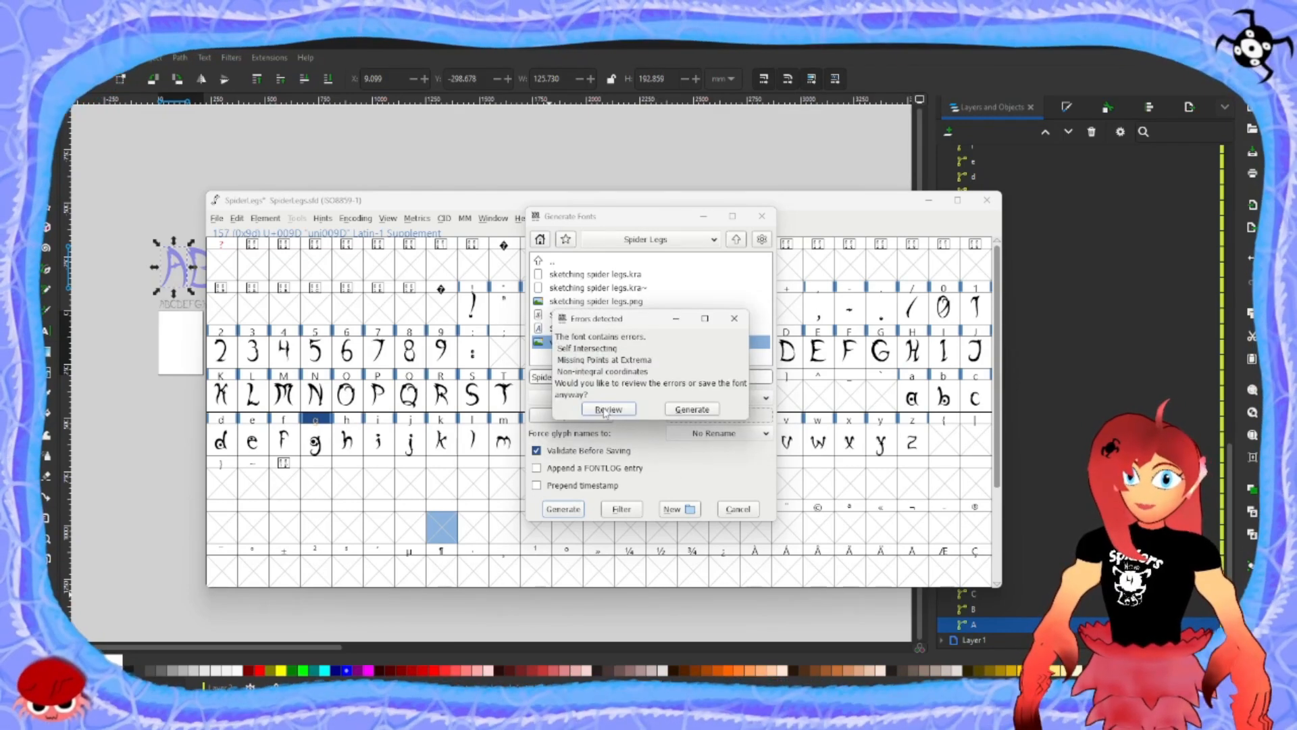
left_click(690, 409)
left_click_drag(1182, 119, 569, 128)
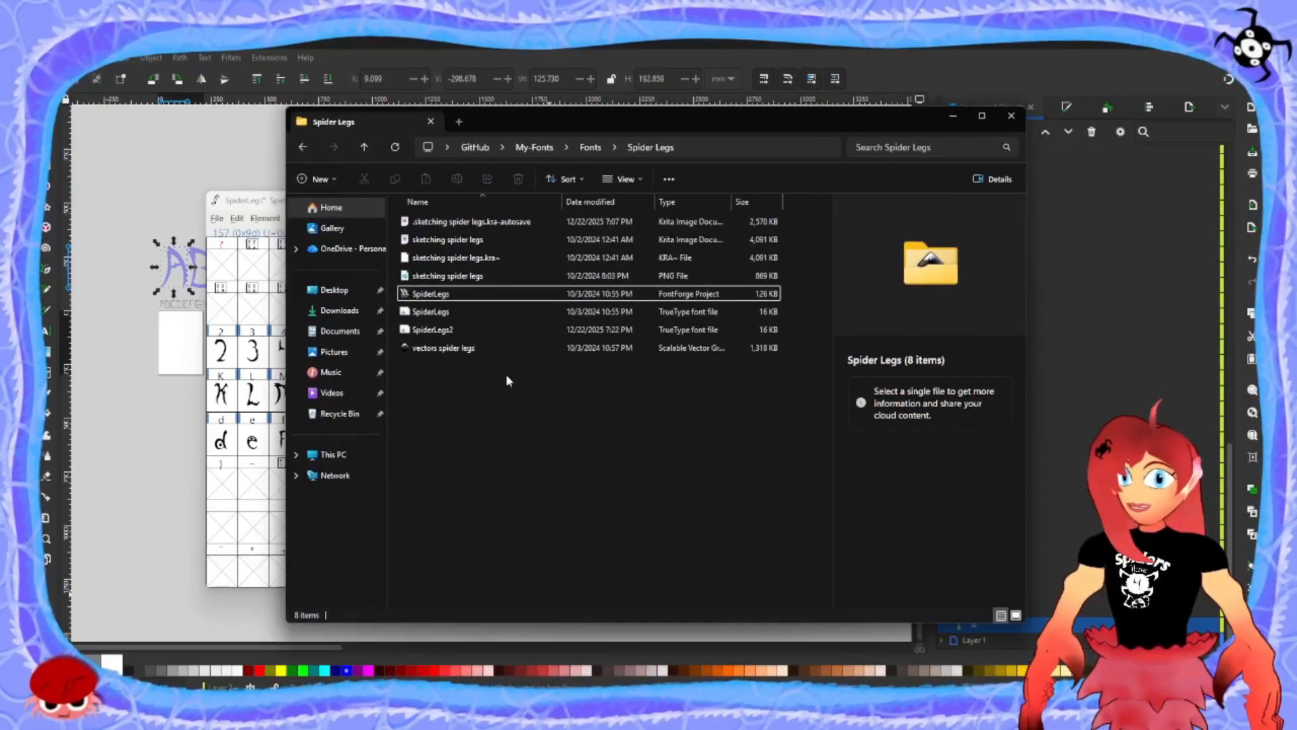
double_click(447, 331)
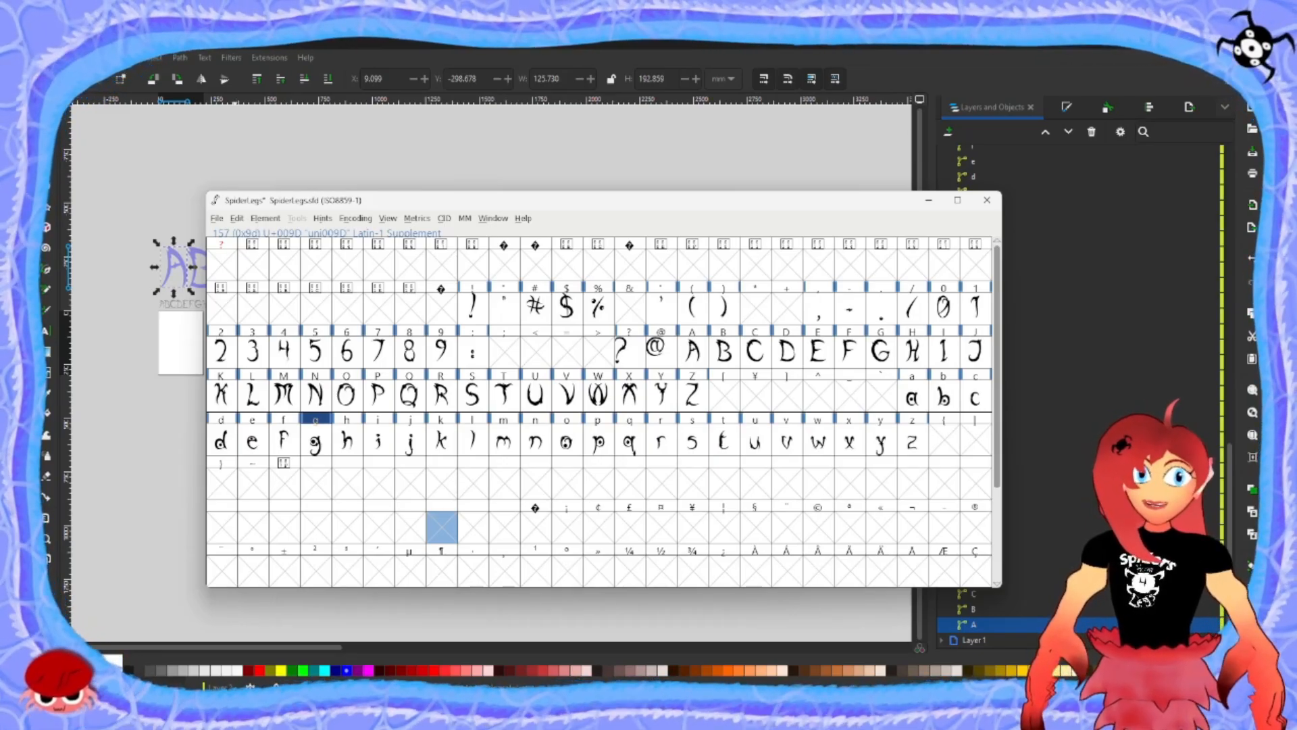
- Switch to Windows Settings, search for "font" and open the font settings page
right_click(53, 705)
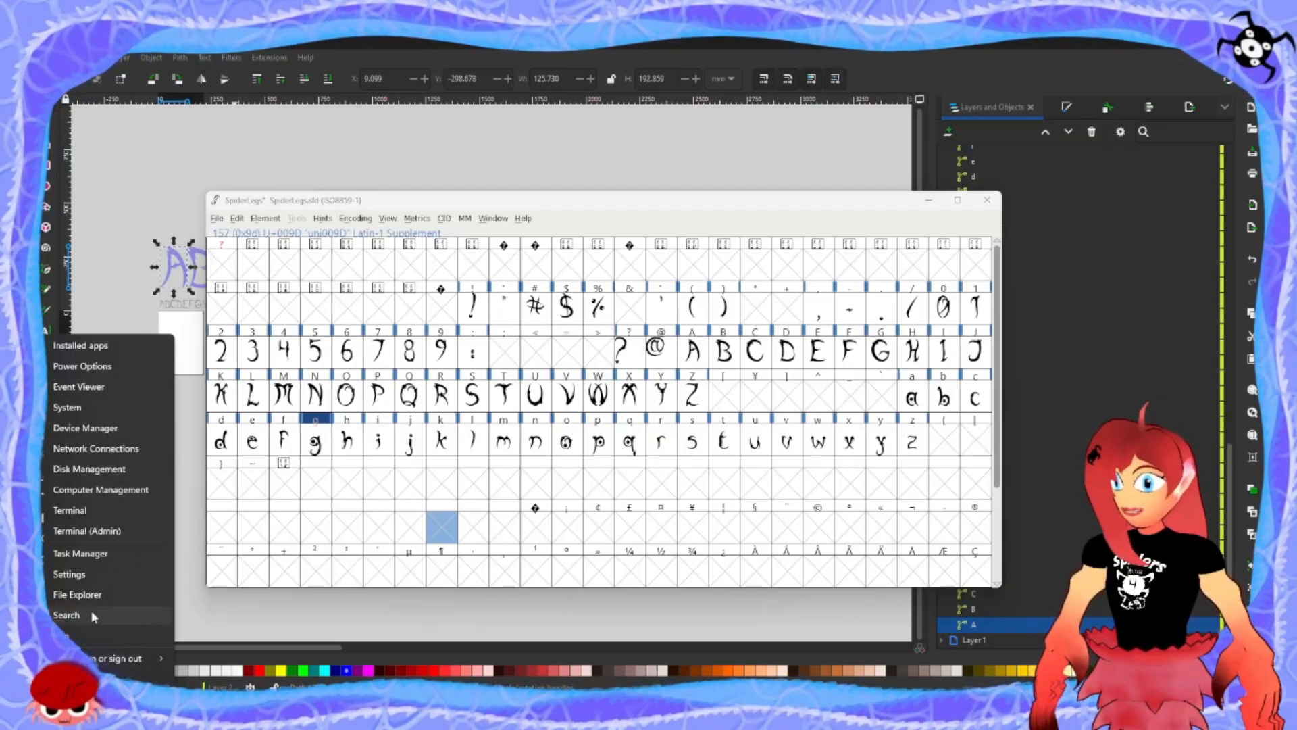
left_click(86, 573)
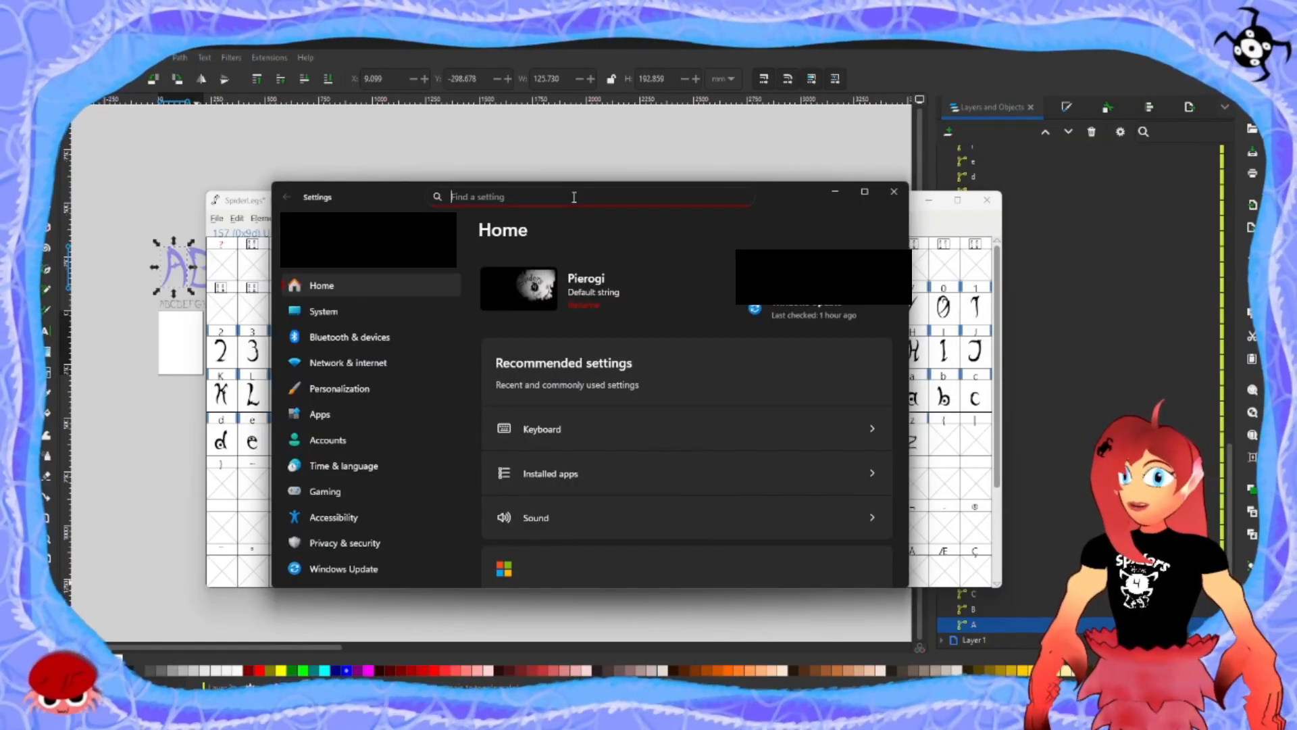
type("font")
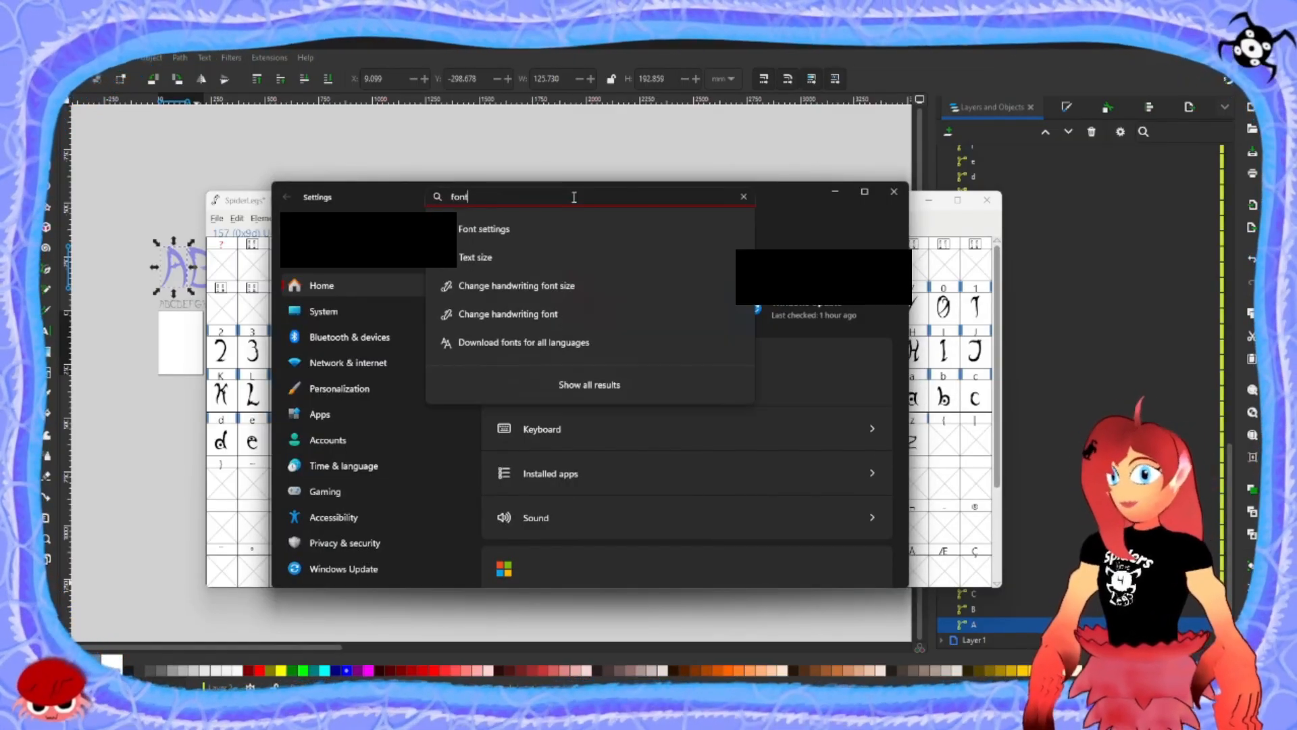
left_click(503, 231)
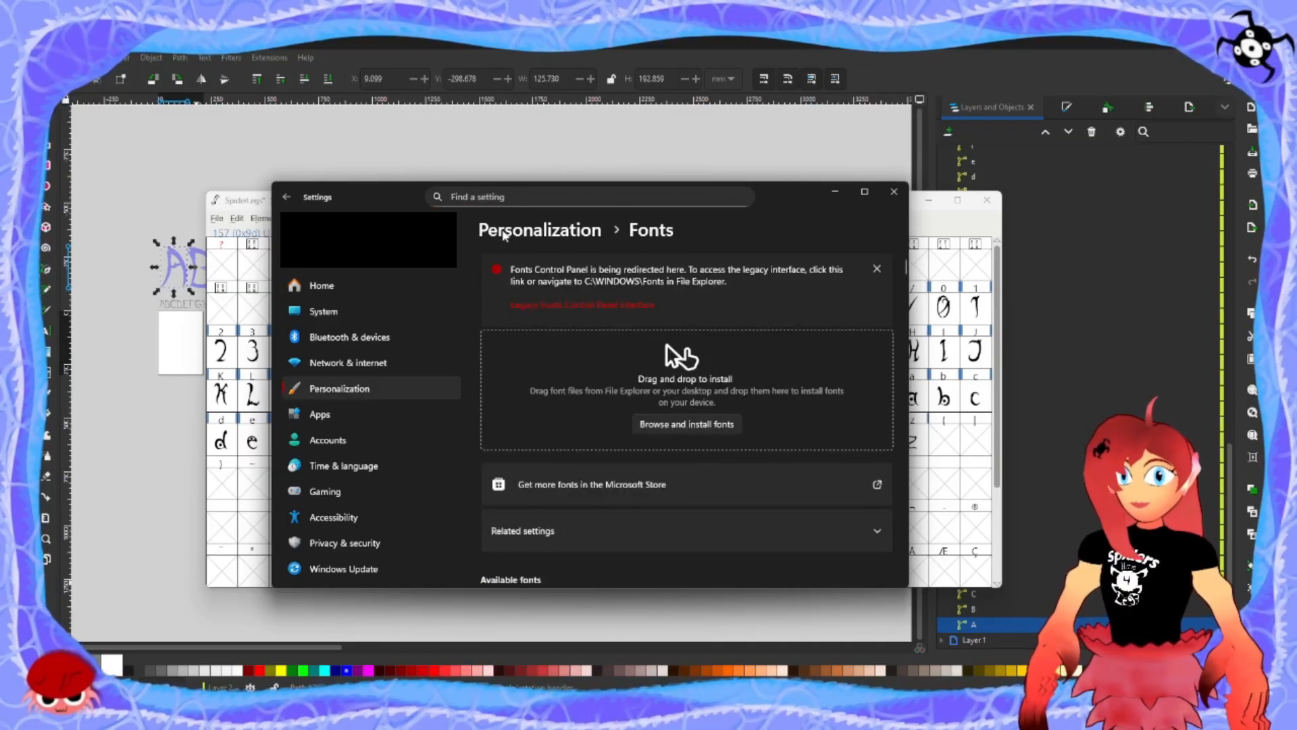